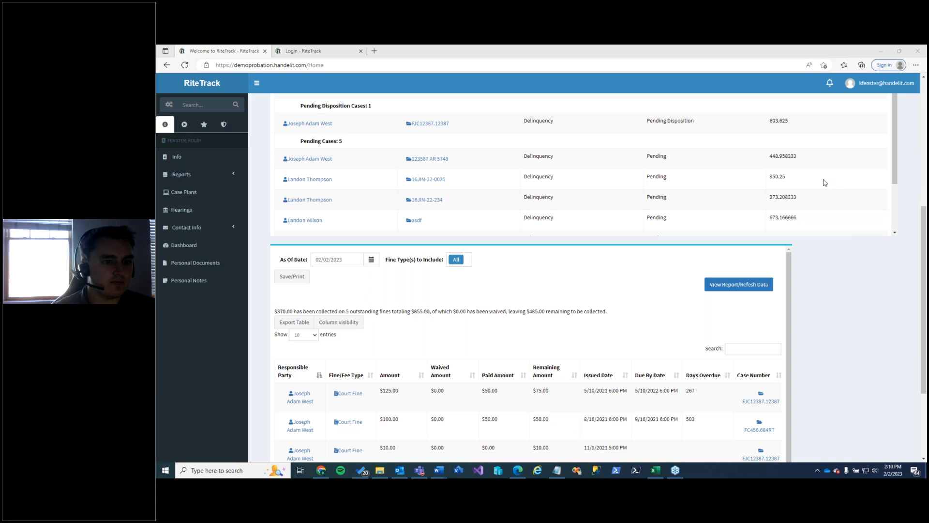
# Open the system-wide Outstanding Probation Fines report
pyautogui.scroll(6, 421, 222)
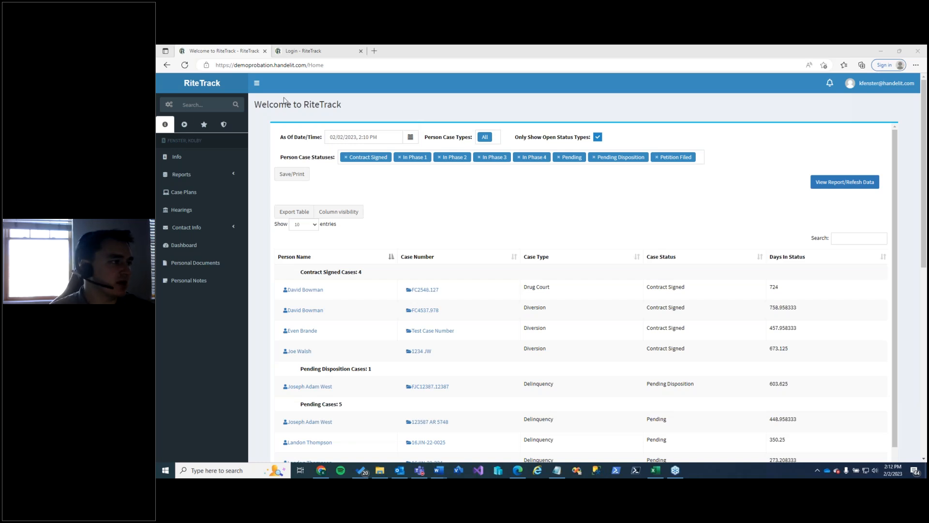
pyautogui.click(184, 125)
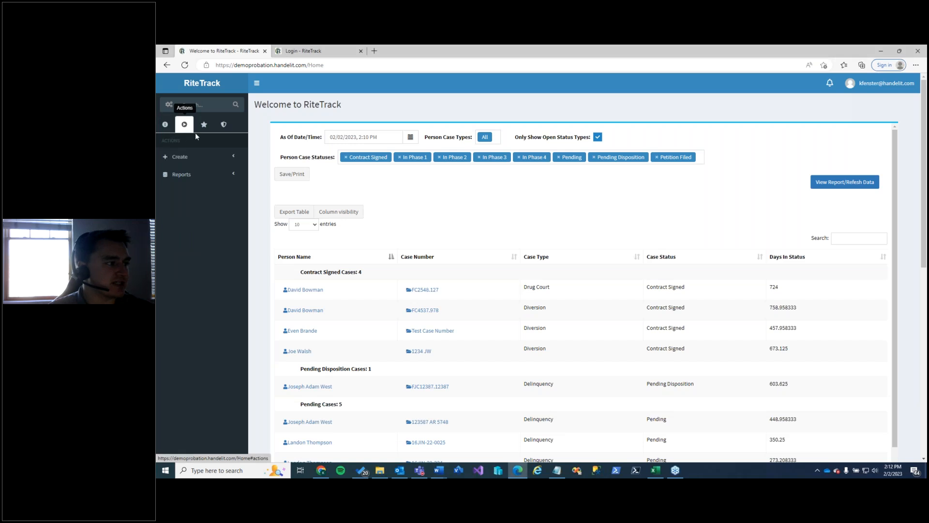
pyautogui.click(193, 175)
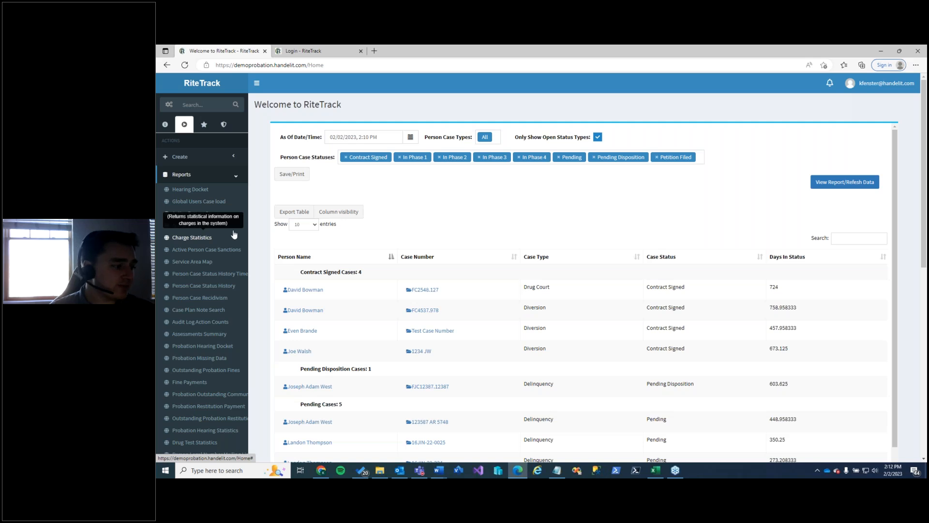
pyautogui.click(224, 371)
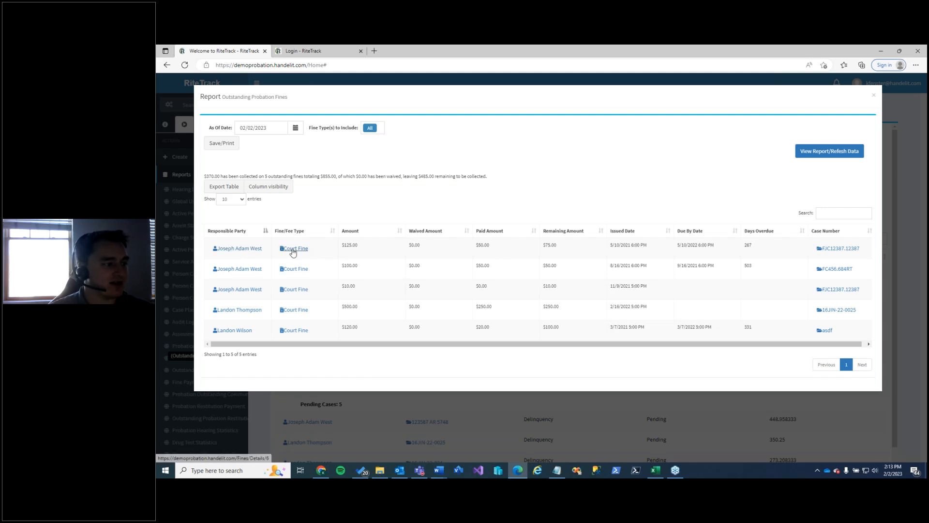
# Open the record of the first responsible party in the fines report and view their Person Outstanding Probation Fines report
pyautogui.click(252, 249)
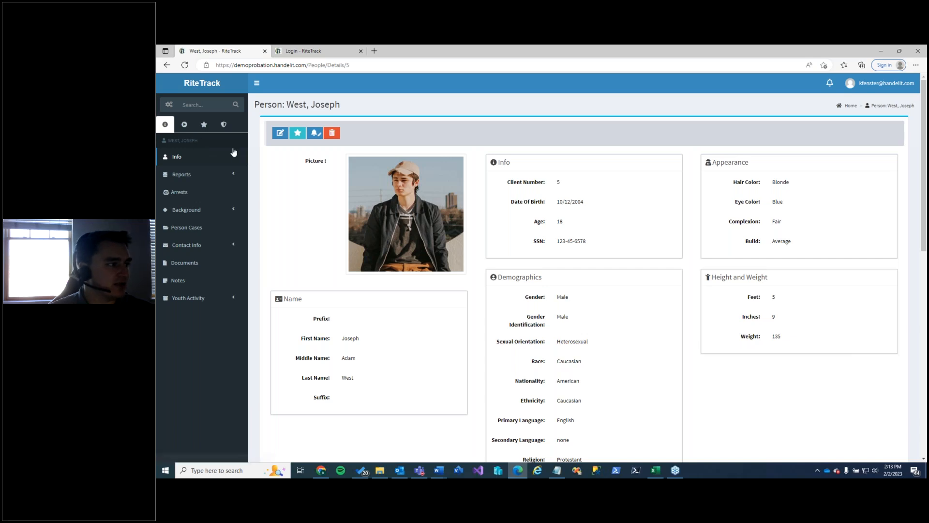
pyautogui.click(186, 177)
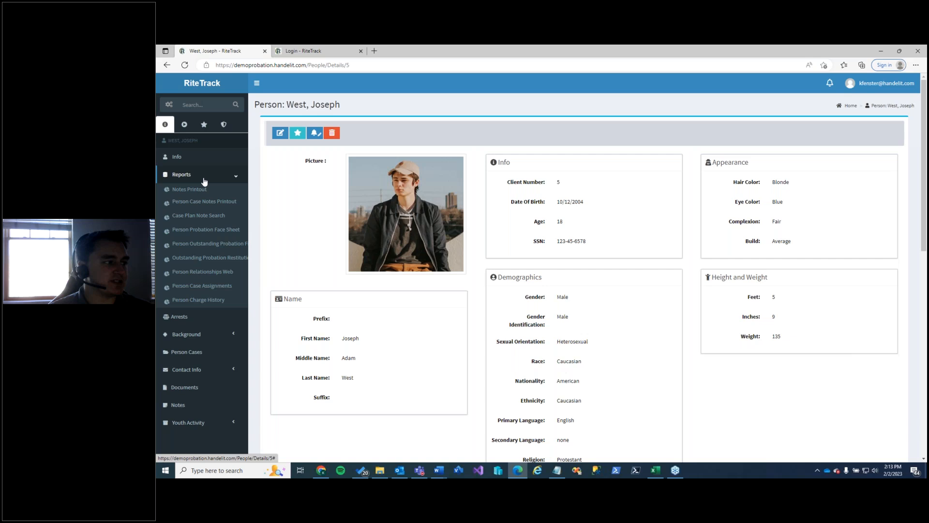
pyautogui.click(208, 247)
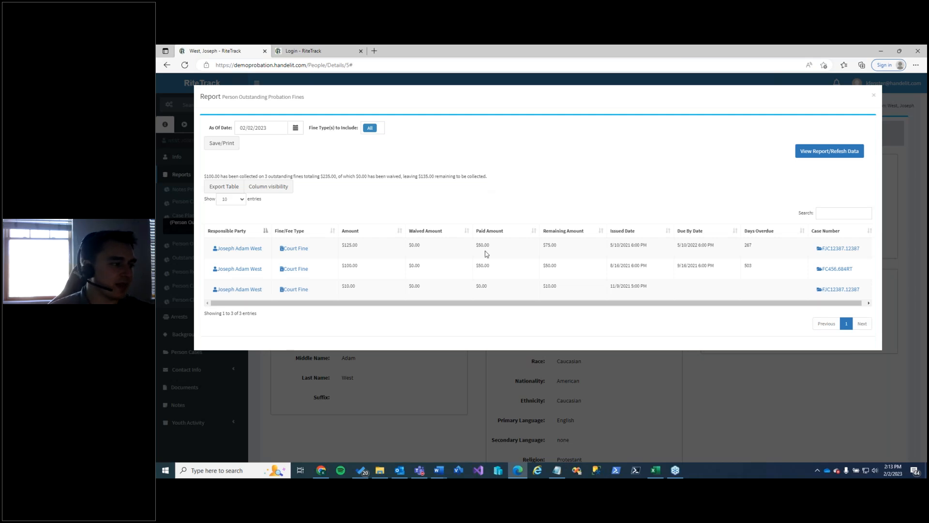
pyautogui.click(480, 372)
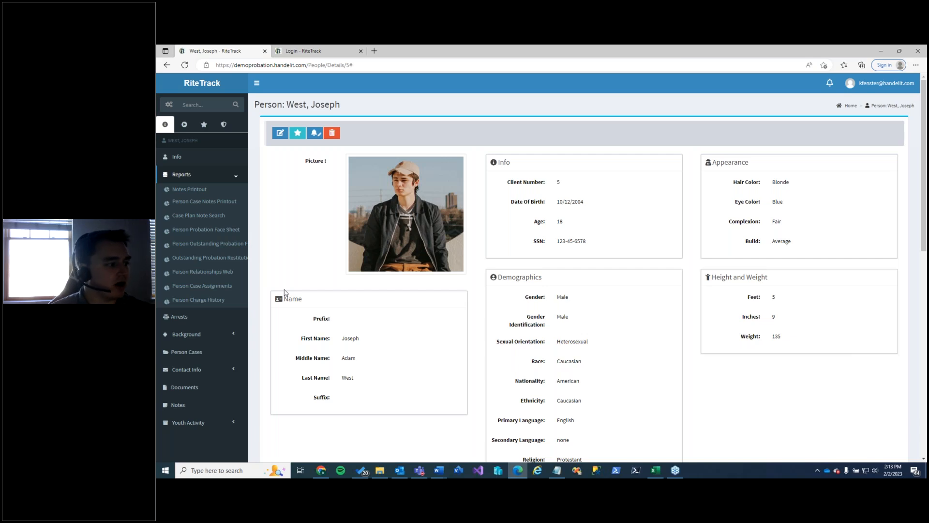
# Open the person's delinquency case that is pending disposition and view its Person Case Summary report
pyautogui.click(201, 356)
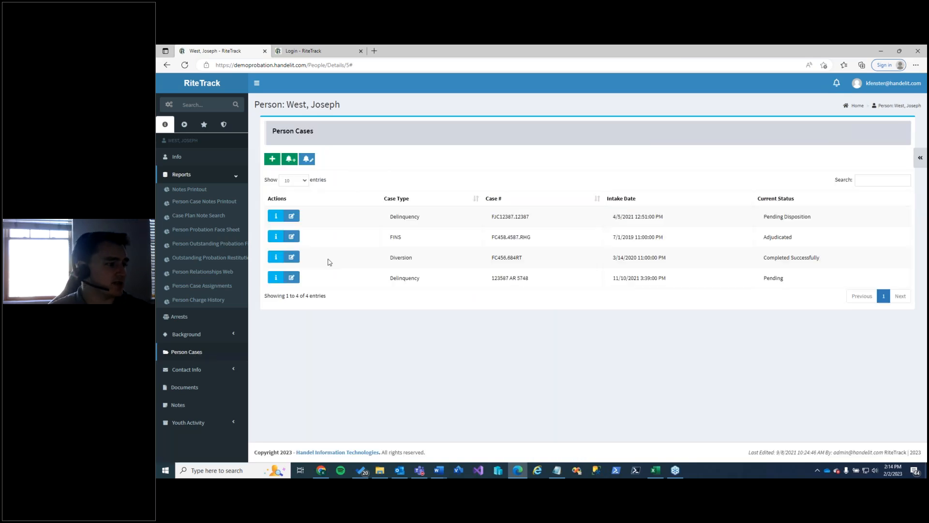
pyautogui.click(277, 218)
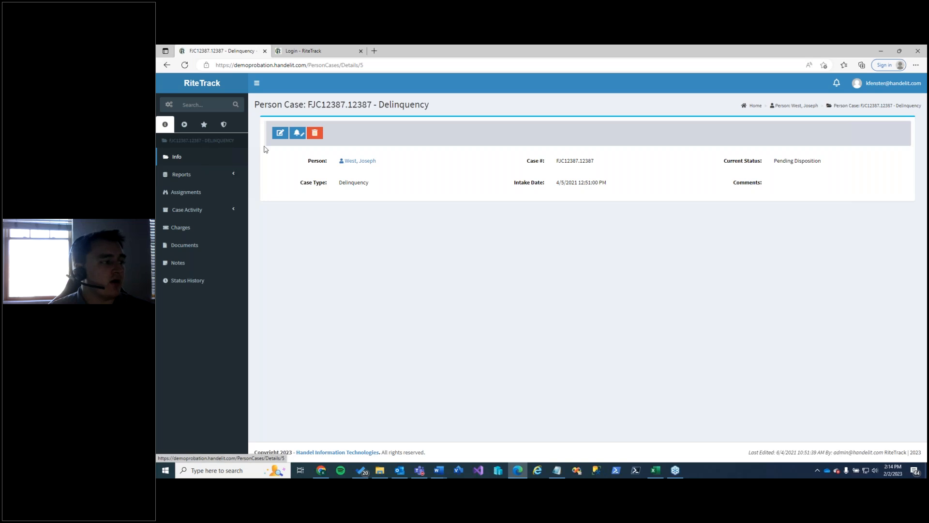
pyautogui.moveTo(254, 104); pyautogui.dragTo(299, 104)
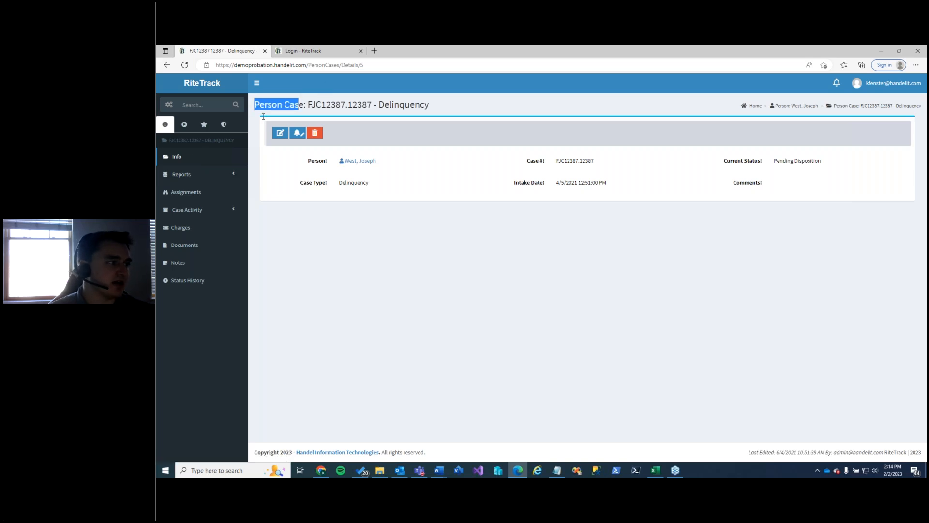
pyautogui.click(182, 175)
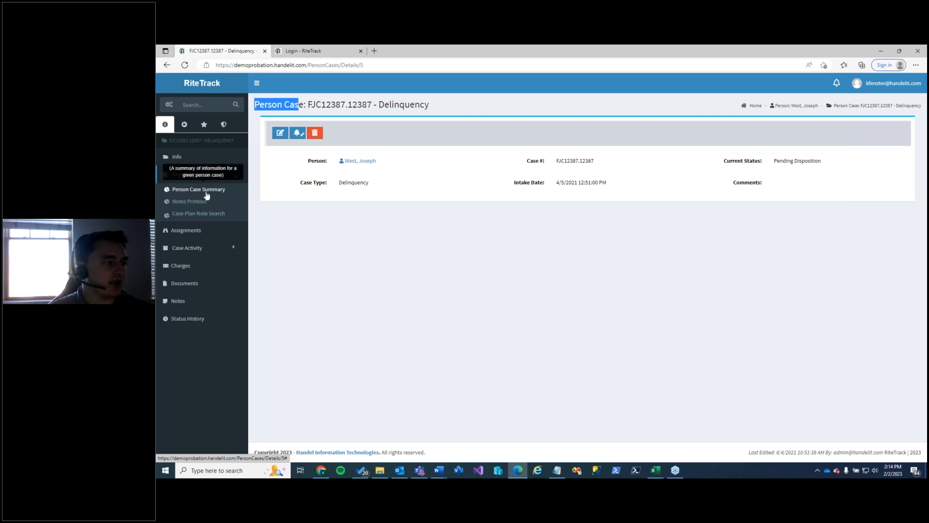
pyautogui.click(207, 190)
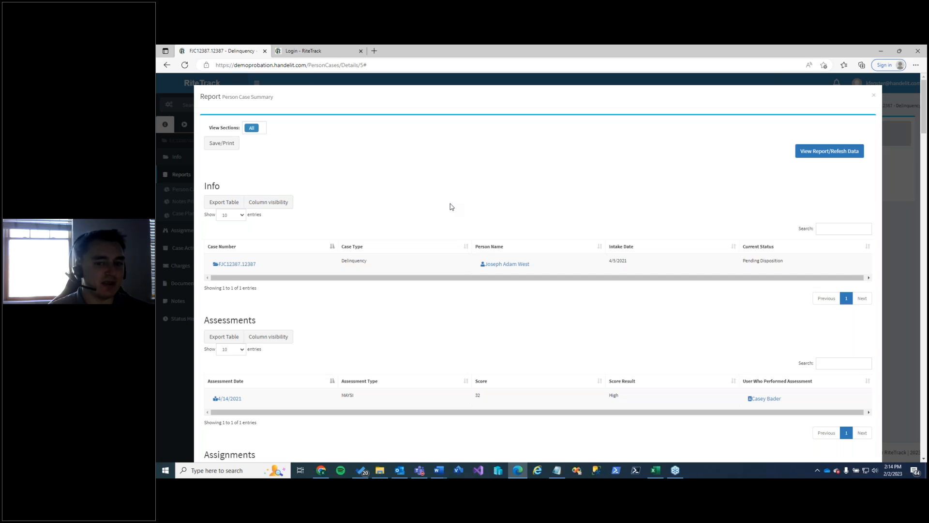
pyautogui.click(181, 149)
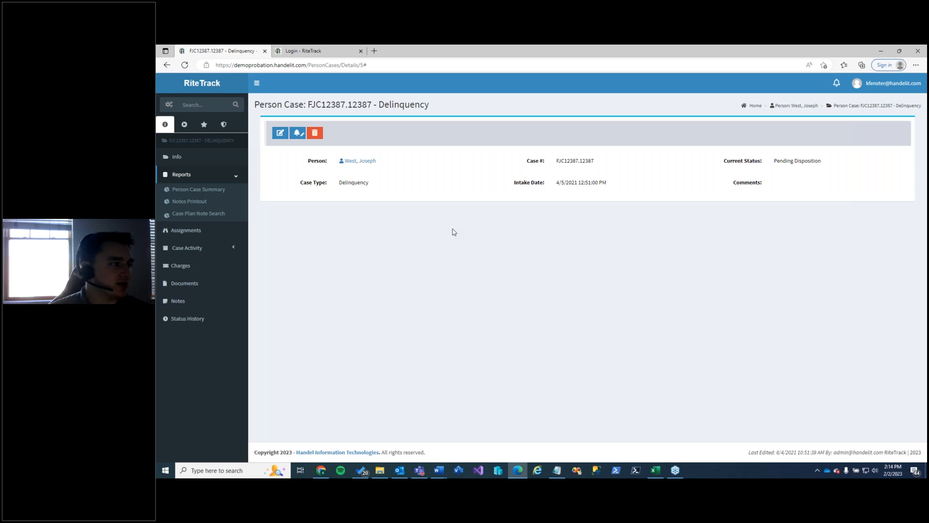
# Return to the home page and review the open cases grouped by status in the dashboard report
pyautogui.click(209, 87)
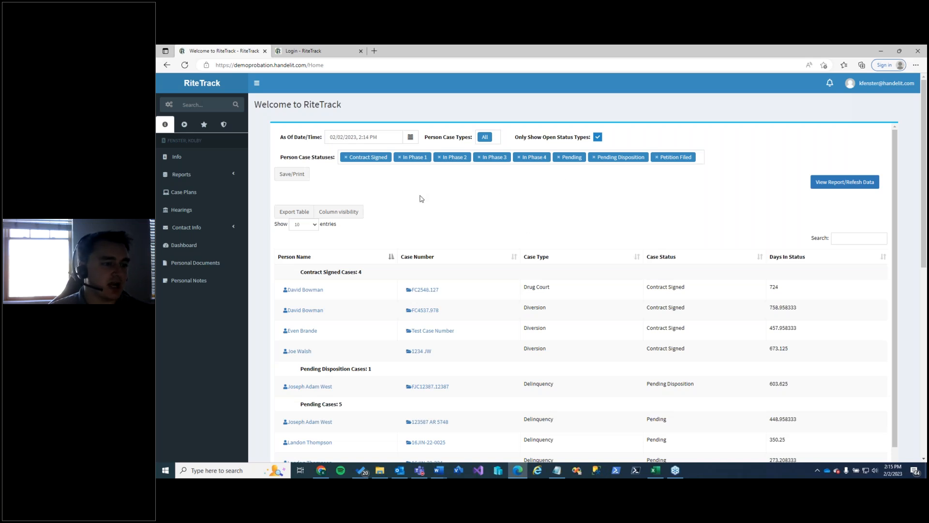
pyautogui.scroll(-1, 419, 200)
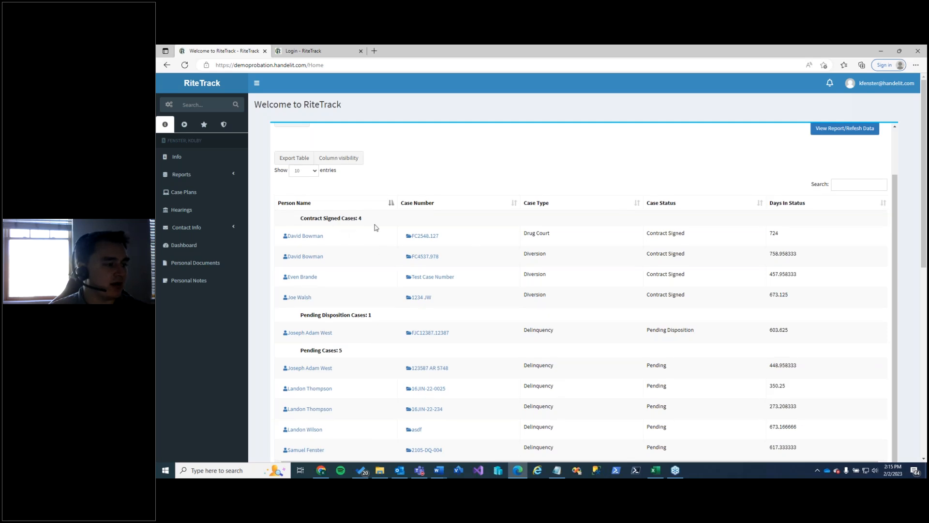
pyautogui.scroll(1, 396, 247)
pyautogui.scroll(-1, 346, 353)
pyautogui.scroll(-3, 346, 356)
pyautogui.scroll(2, 416, 291)
pyautogui.scroll(2, 446, 242)
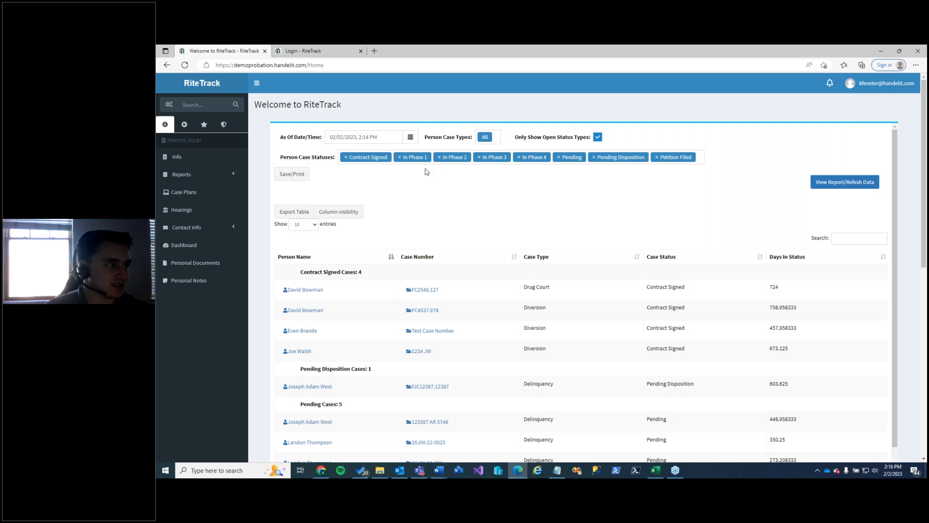
# Look through the list of system-wide reports available from the home page
pyautogui.click(184, 124)
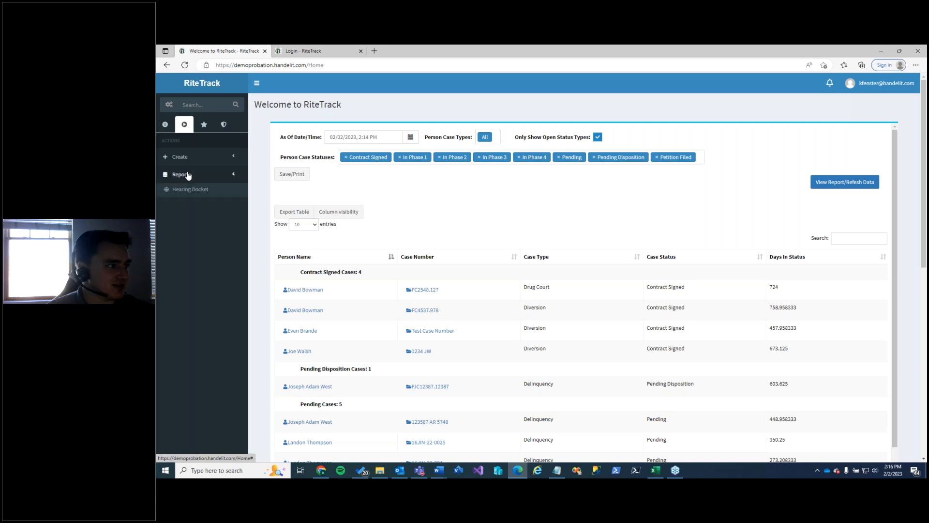
pyautogui.click(187, 175)
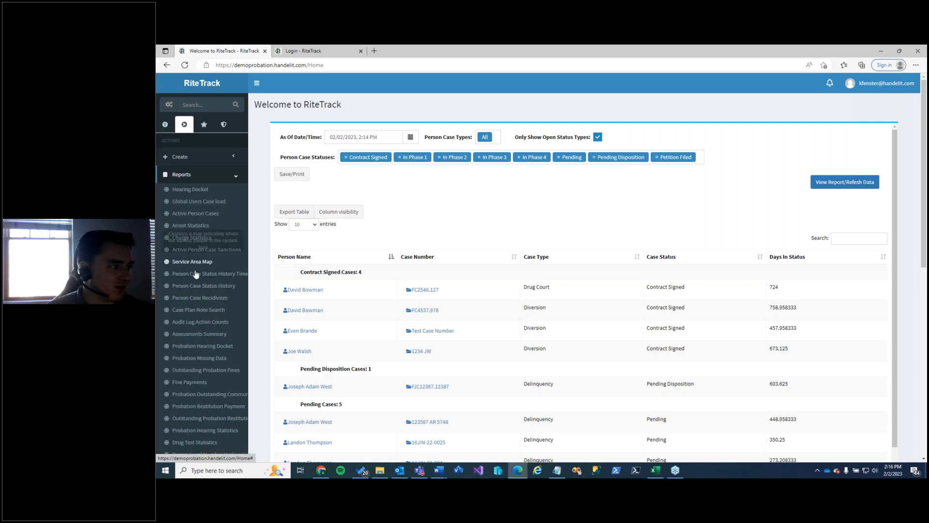
pyautogui.click(196, 178)
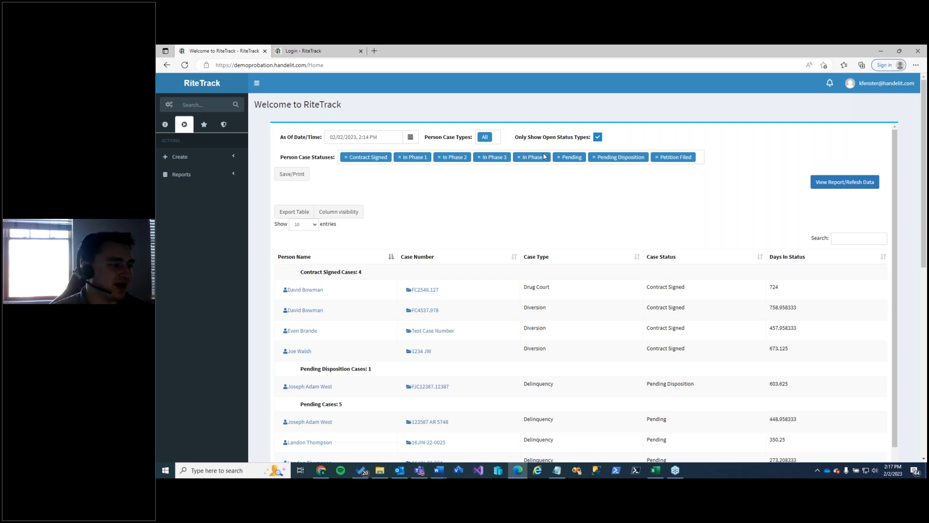
# Open the second person listed under favorites and view their person cases and charges
pyautogui.click(211, 129)
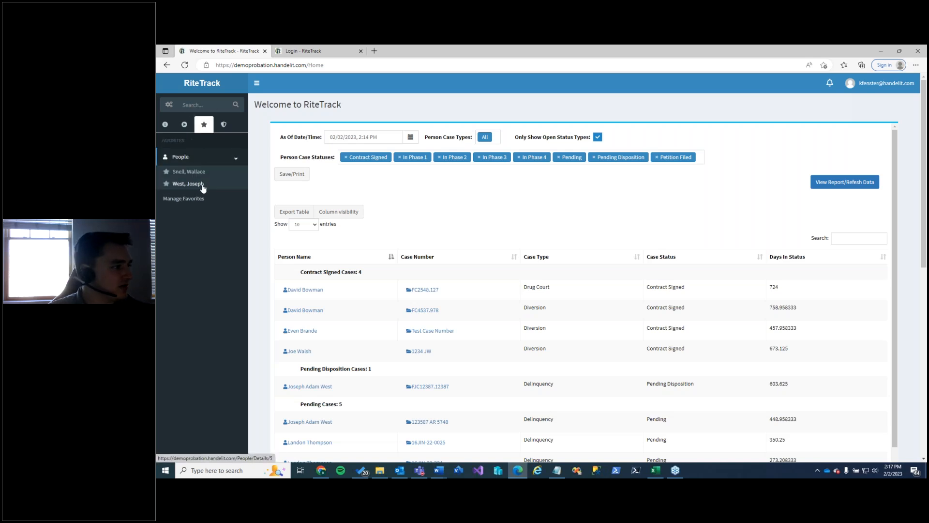
pyautogui.click(200, 185)
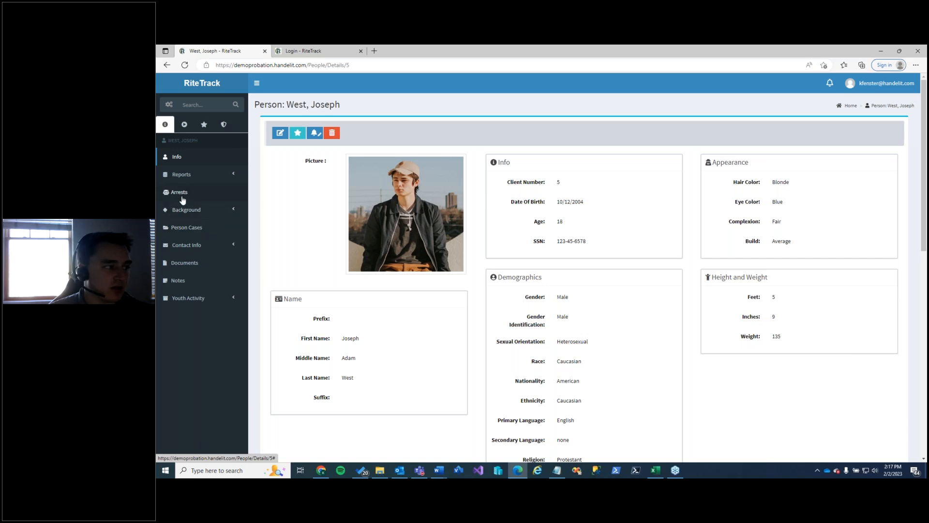
pyautogui.click(190, 228)
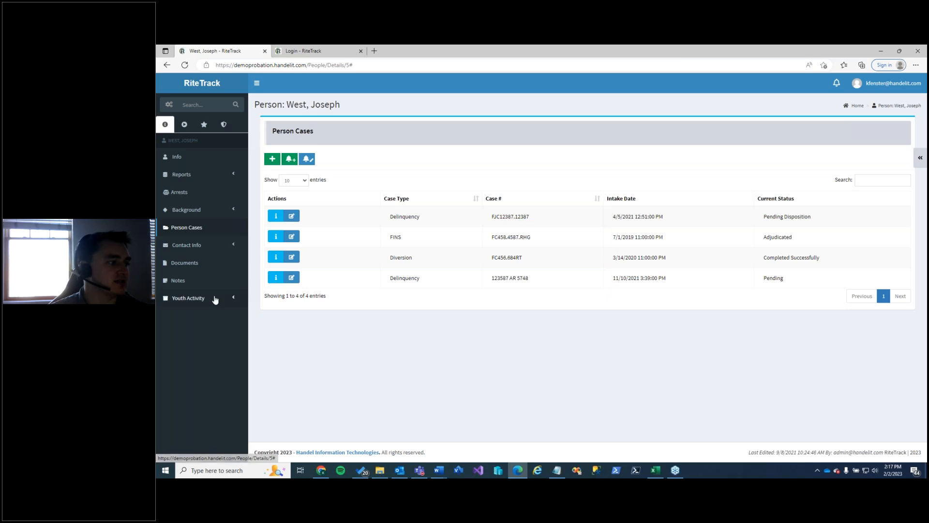
pyautogui.click(188, 298)
pyautogui.click(182, 337)
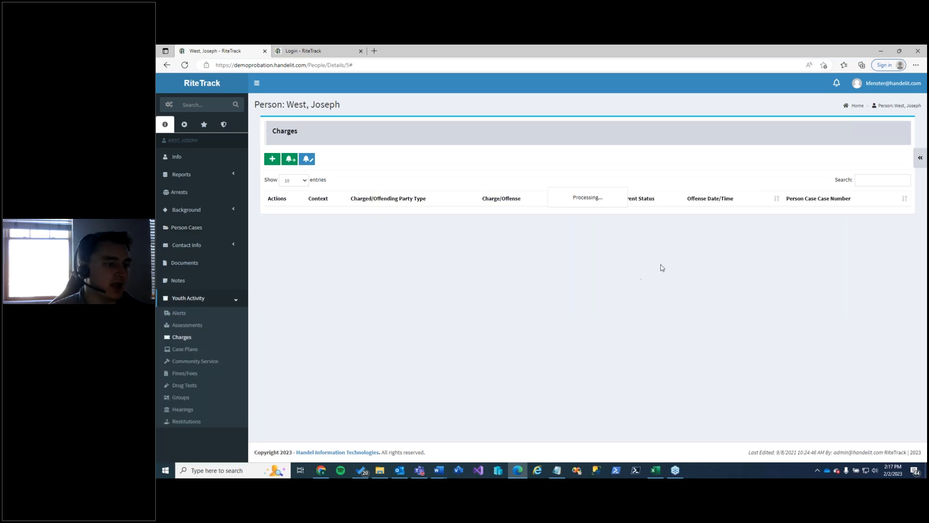
# View the person's Probation Face Sheet report, examining the alerts, relationships, arrests, charges and person cases, and close it
pyautogui.click(206, 299)
pyautogui.click(203, 177)
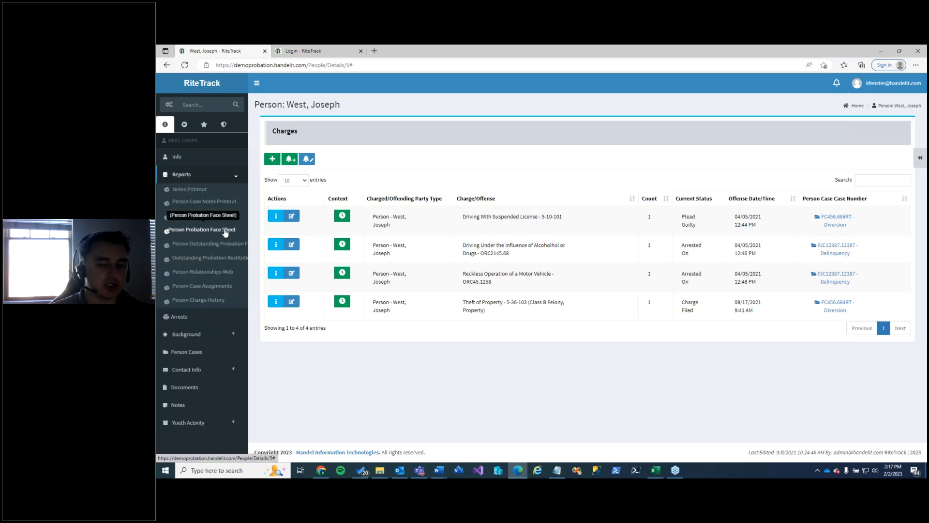
pyautogui.click(225, 231)
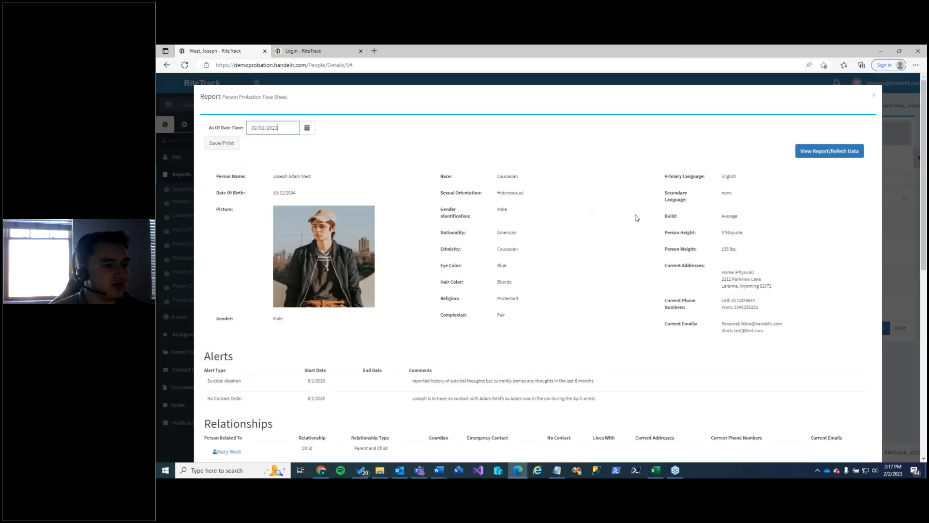
pyautogui.scroll(-2, 472, 192)
pyautogui.scroll(-3, 472, 193)
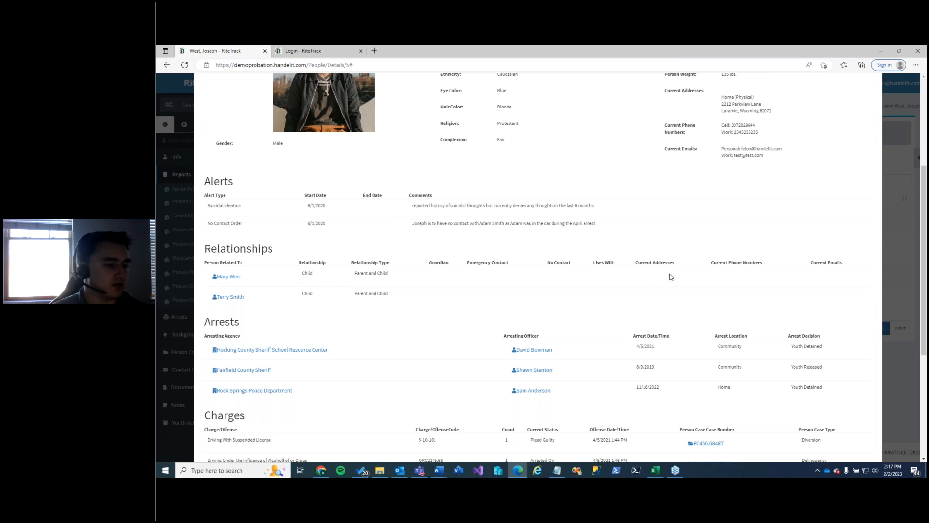
pyautogui.scroll(-1, 665, 276)
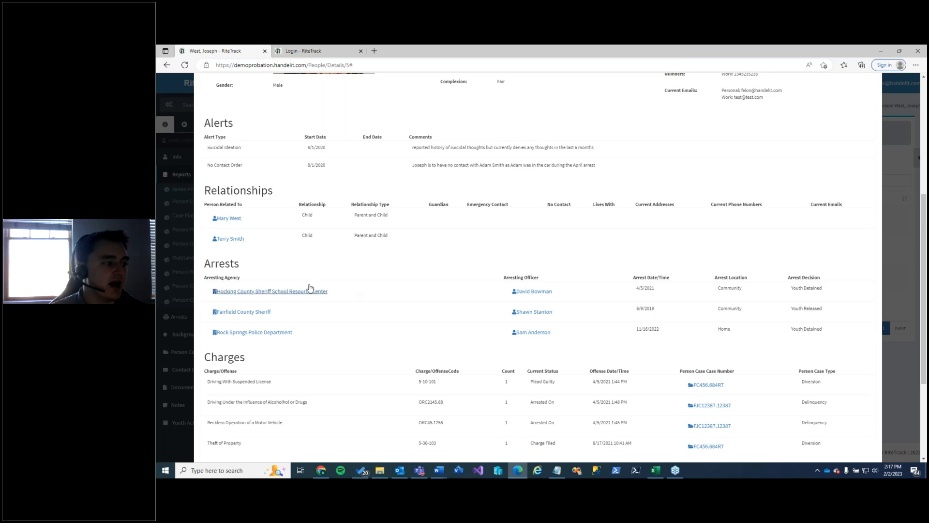
pyautogui.scroll(-1, 457, 289)
pyautogui.scroll(1, 395, 326)
pyautogui.scroll(-2, 339, 324)
pyautogui.scroll(-1, 361, 313)
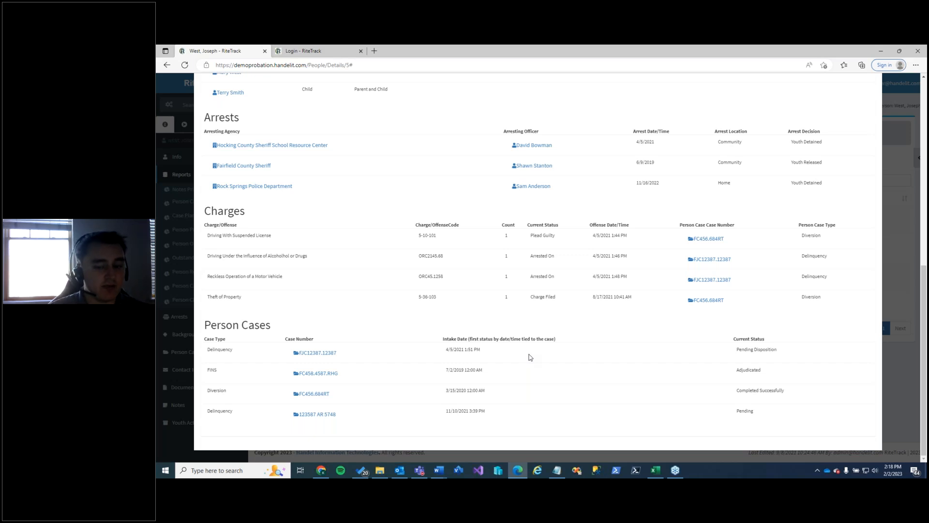
pyautogui.scroll(10, 640, 256)
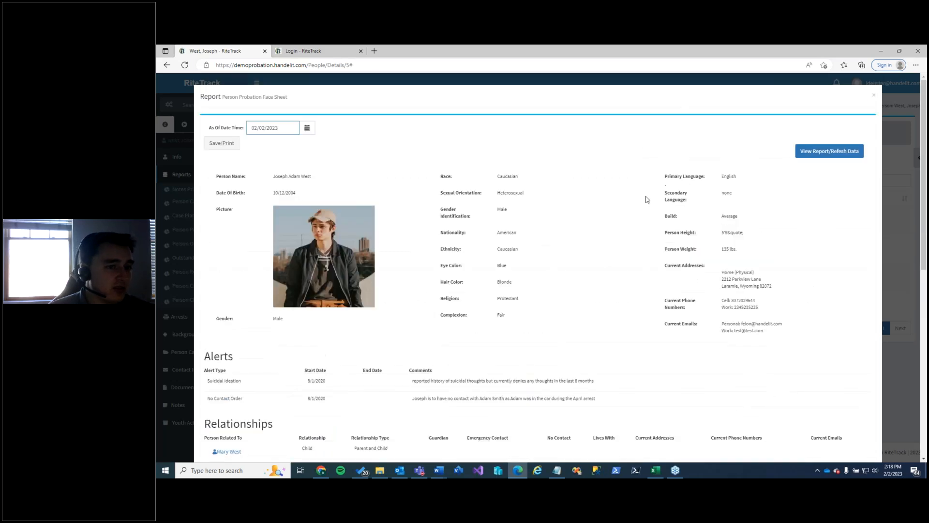
pyautogui.click(180, 153)
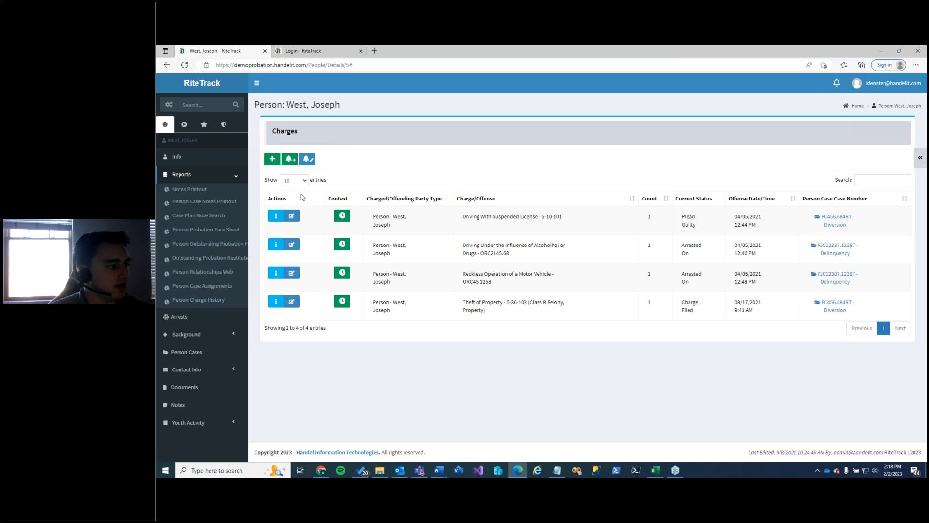
# Show the person's cases and view the Person Case Notes Printout report across them
pyautogui.click(195, 352)
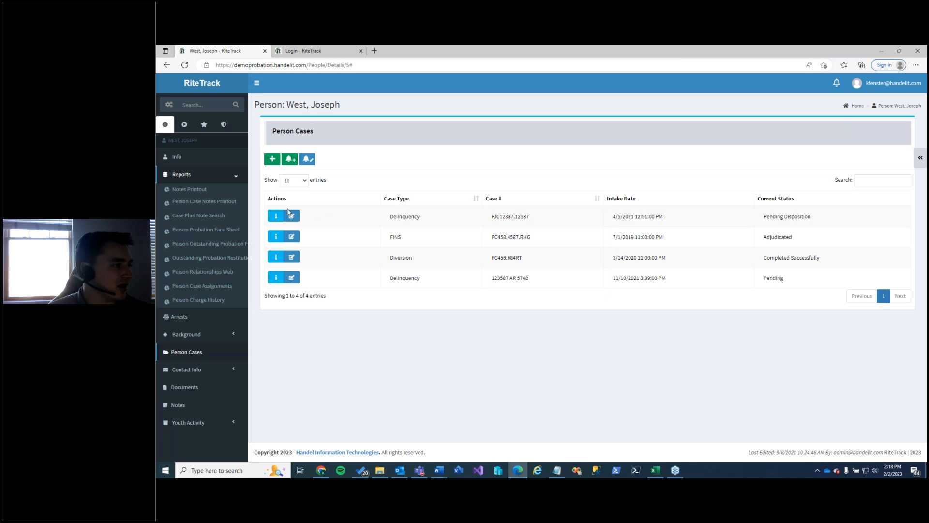
pyautogui.click(216, 202)
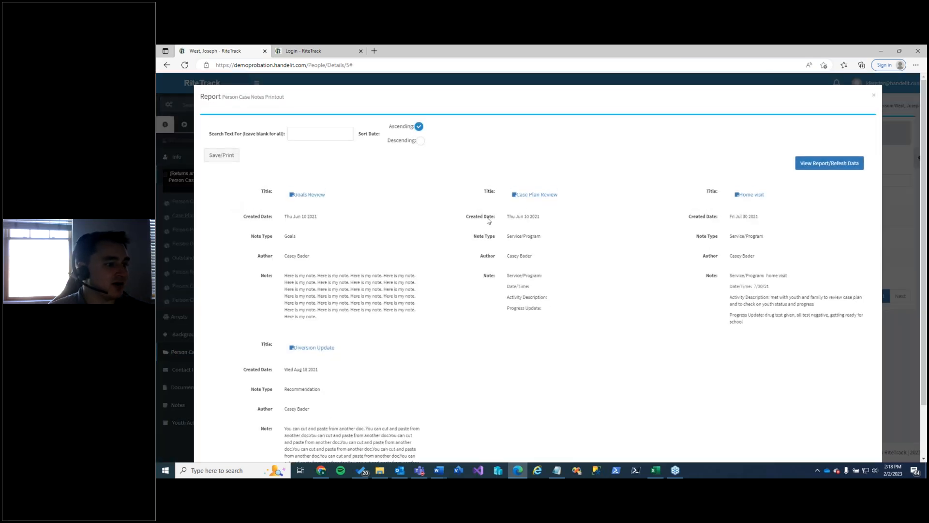
pyautogui.scroll(-2, 571, 242)
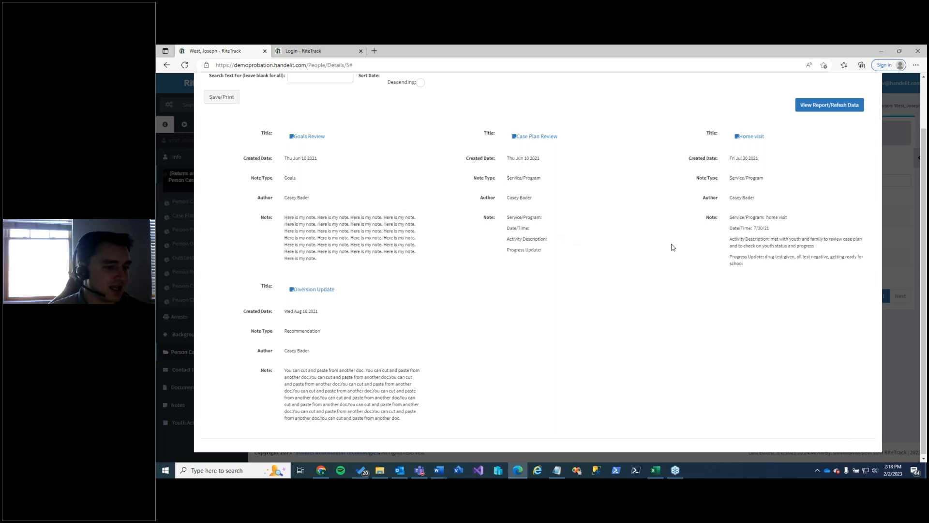
pyautogui.scroll(1, 664, 242)
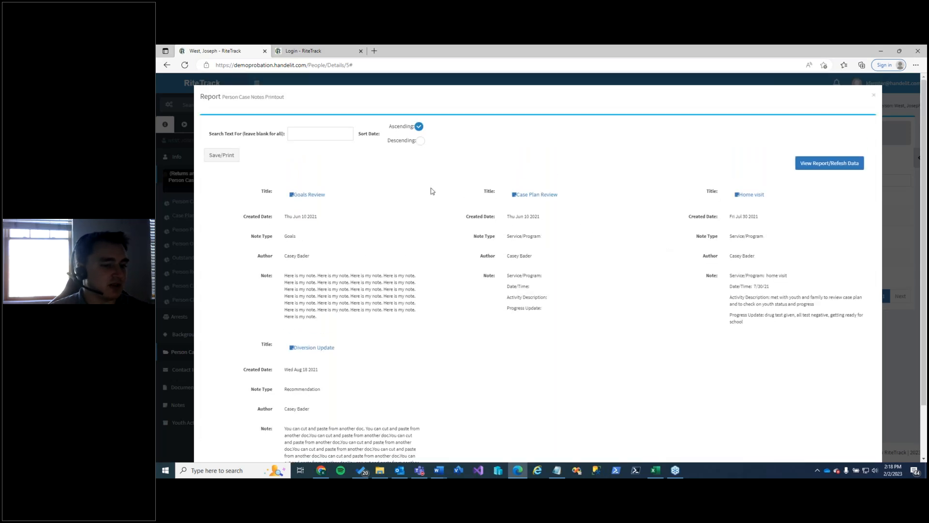
# Filter the Person Case Notes Printout report for notes containing "family", review the match and close the report
pyautogui.click(322, 137)
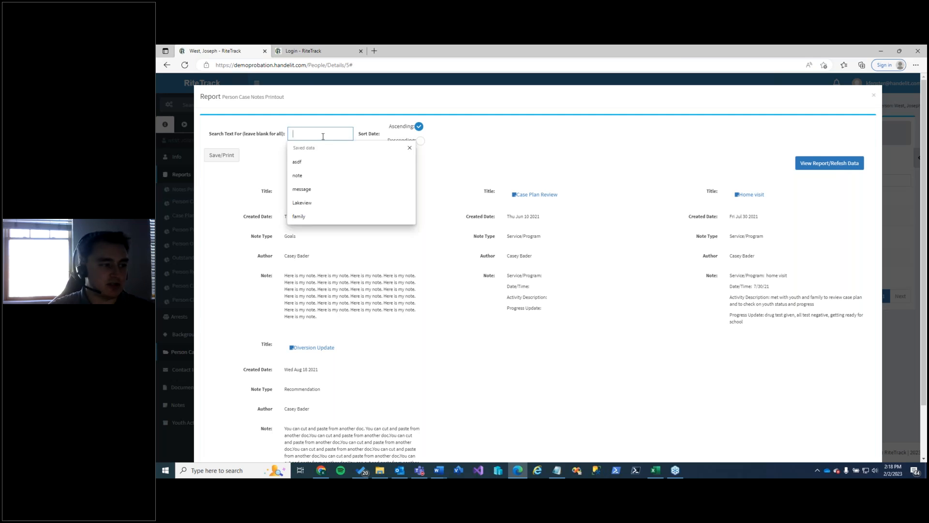
pyautogui.write('family')
pyautogui.press('Return')
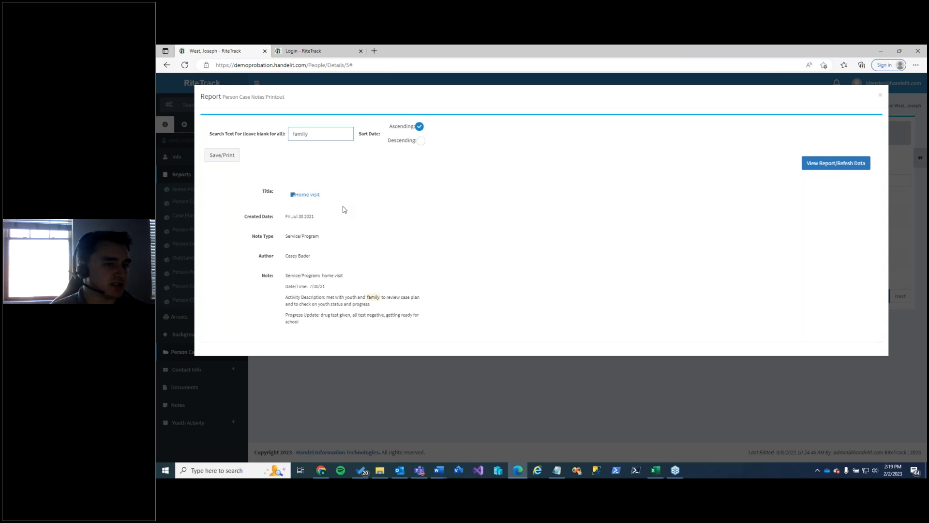
pyautogui.click(521, 372)
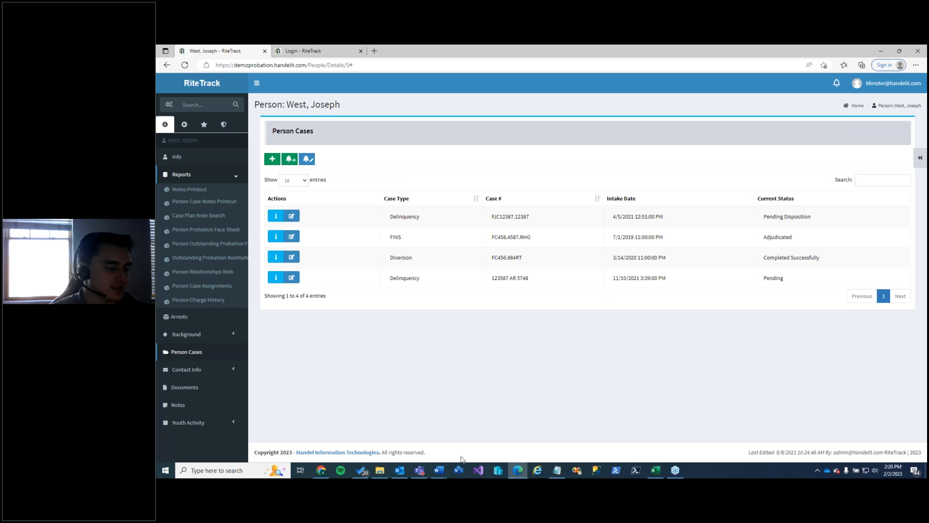
pyautogui.moveTo(443, 469)
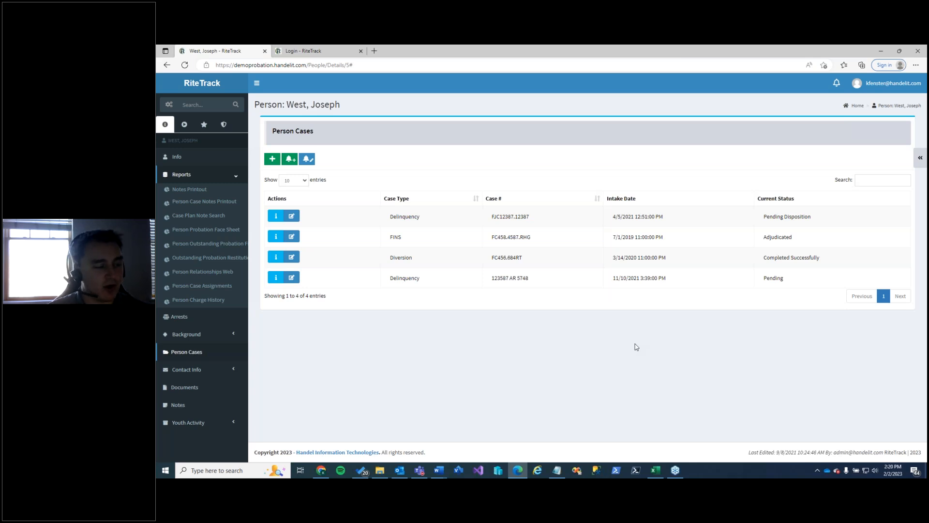
# Switch to the juvenile demo site and sign in with the administrator's e-mail and the account password
pyautogui.click(303, 50)
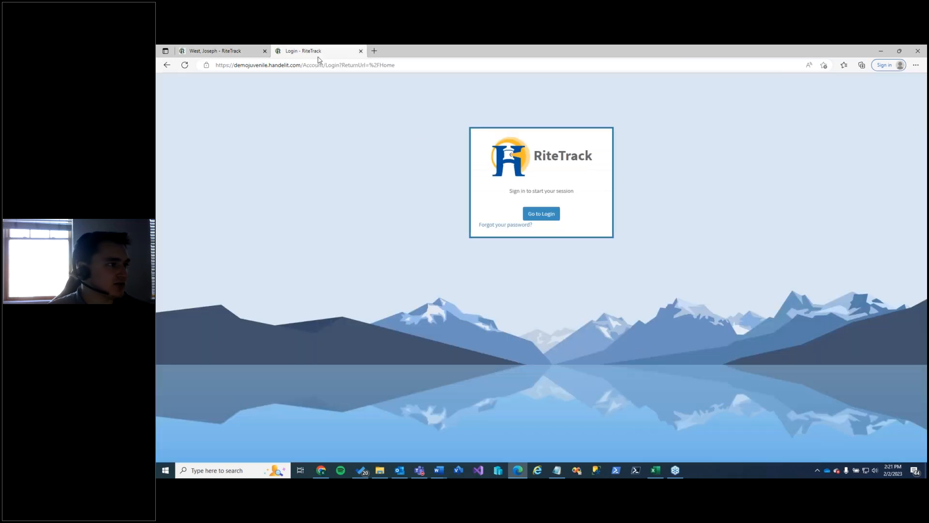
pyautogui.click(543, 214)
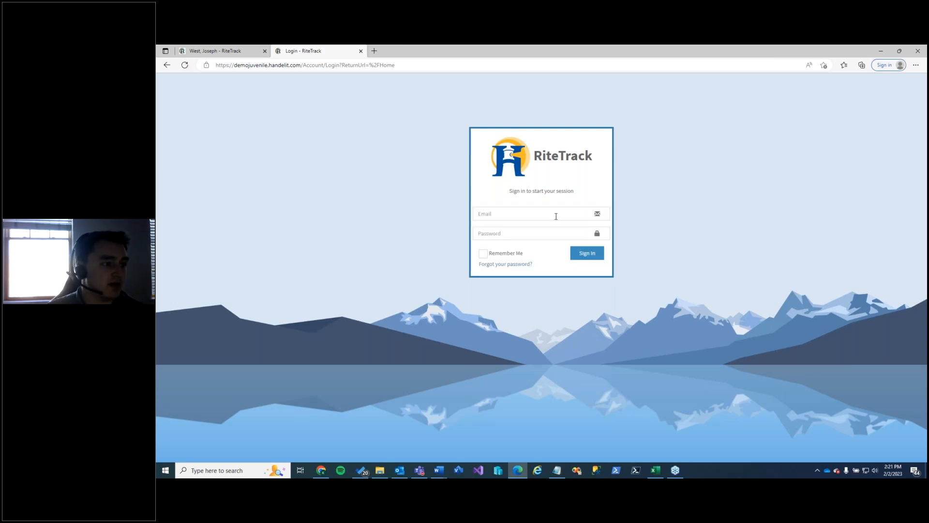
pyautogui.click(556, 213)
pyautogui.click(544, 242)
pyautogui.press('Tab')
pyautogui.write('*****')
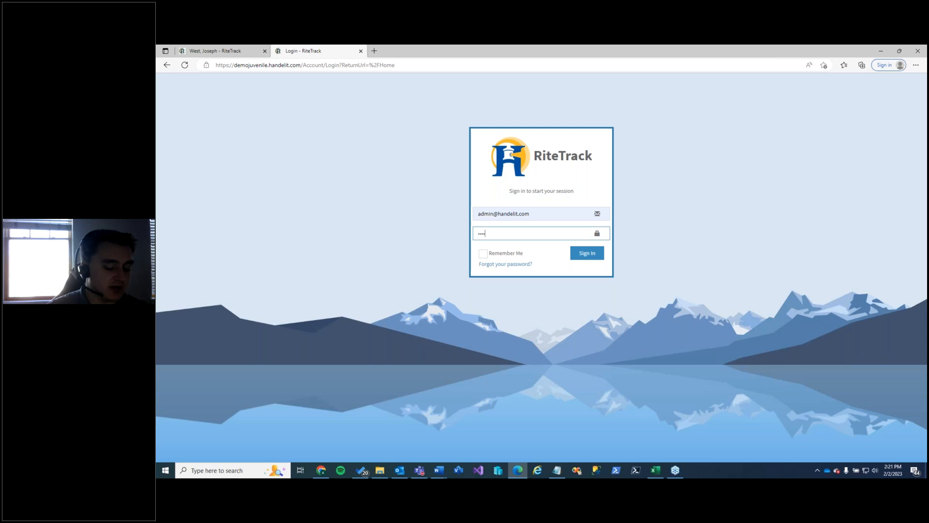
pyautogui.press('Return')
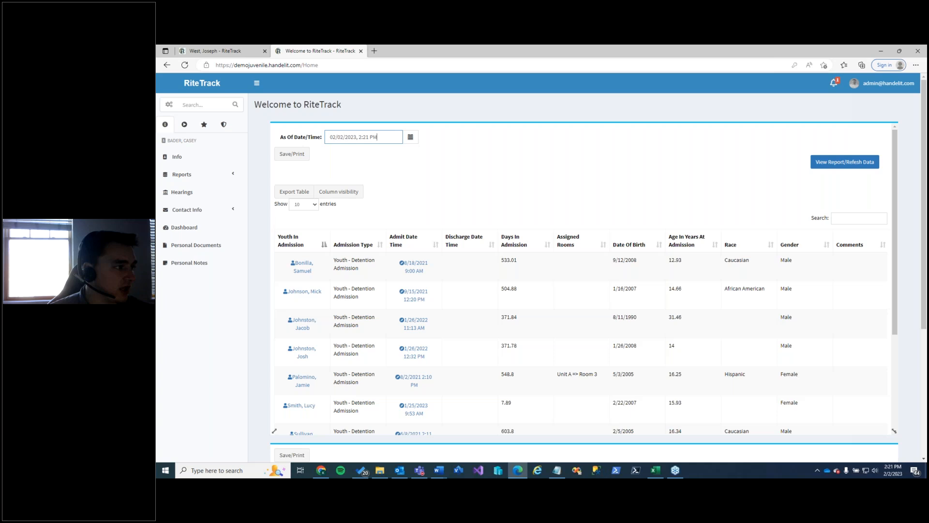
# Open the youth with the Treatment Admission from the home page list and view their Text Templator Example report
pyautogui.click(204, 127)
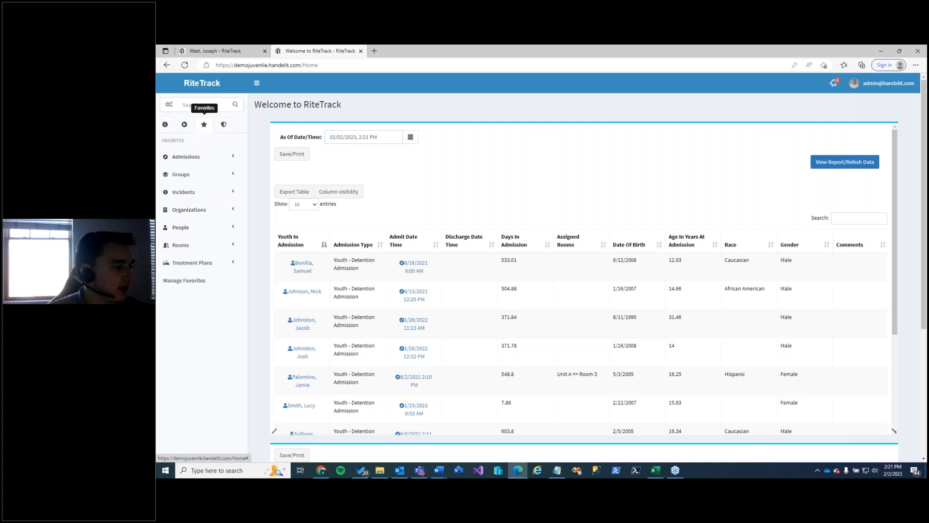
pyautogui.scroll(-2, 312, 385)
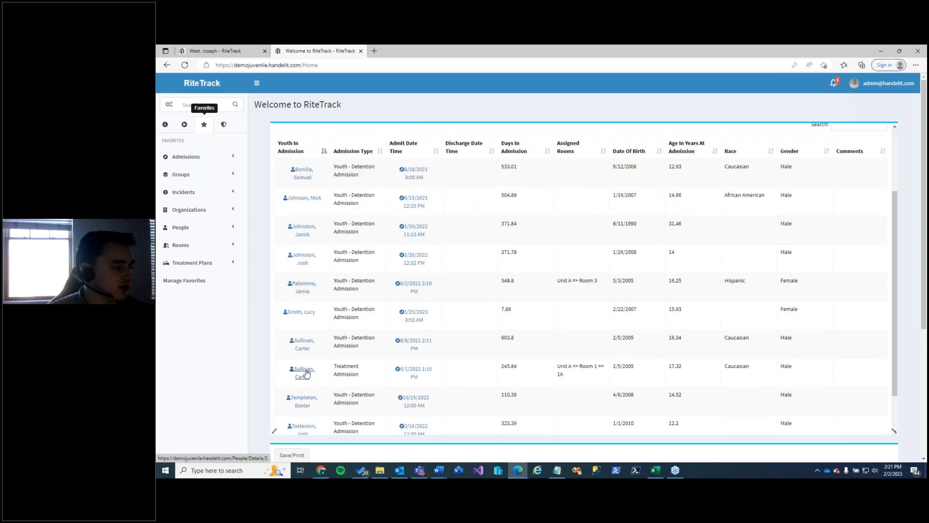
pyautogui.click(307, 376)
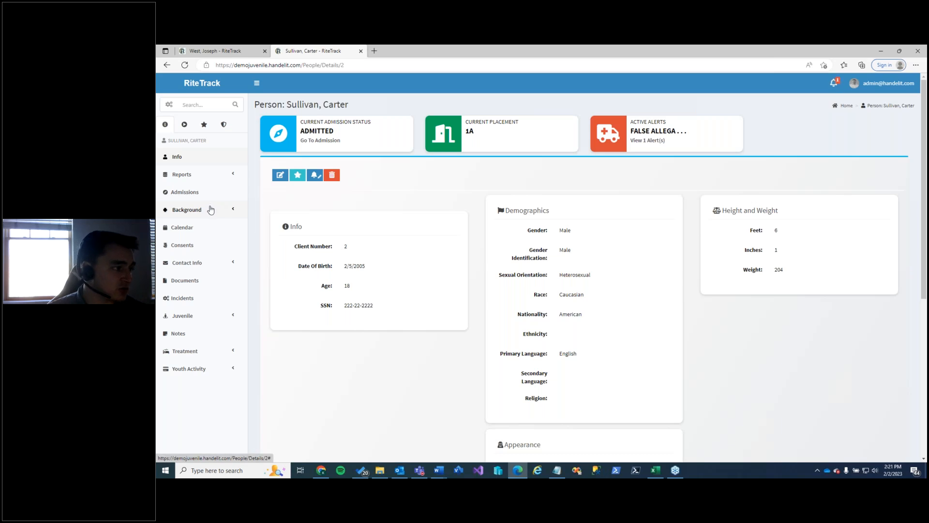
pyautogui.click(182, 176)
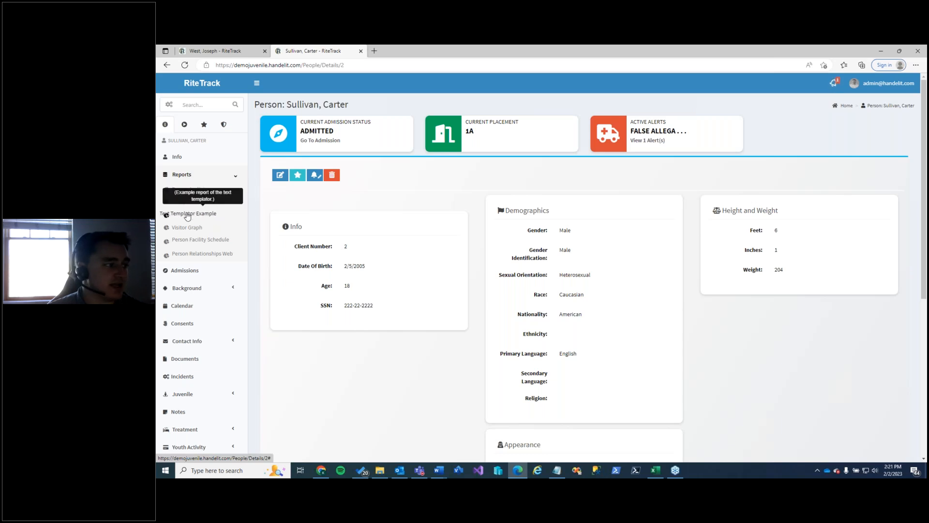
pyautogui.click(188, 213)
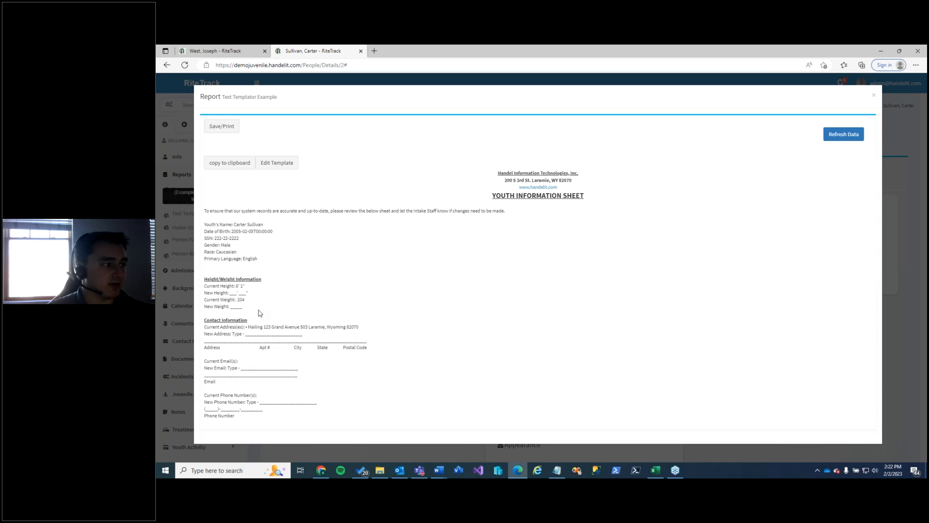
# Remove the Primary Language line from the Youth Information Sheet template and save it
pyautogui.click(273, 166)
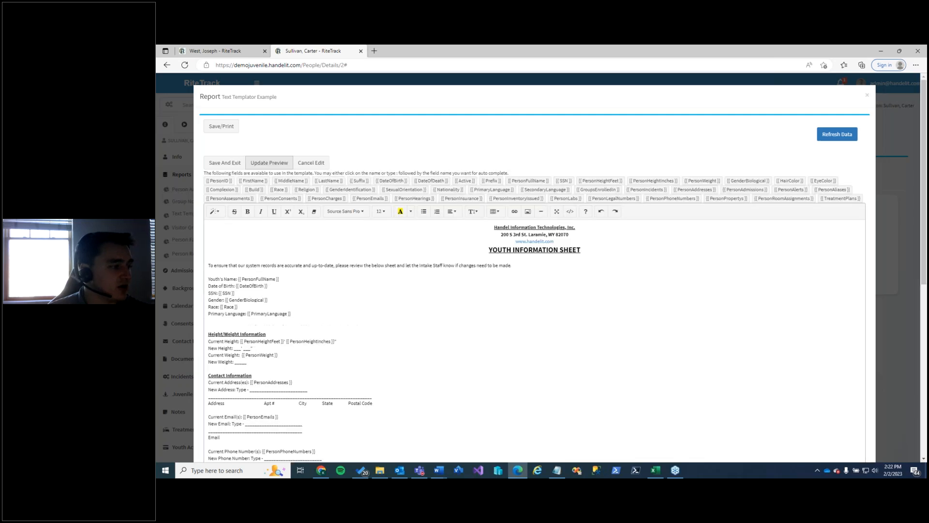
pyautogui.moveTo(296, 313); pyautogui.dragTo(207, 314)
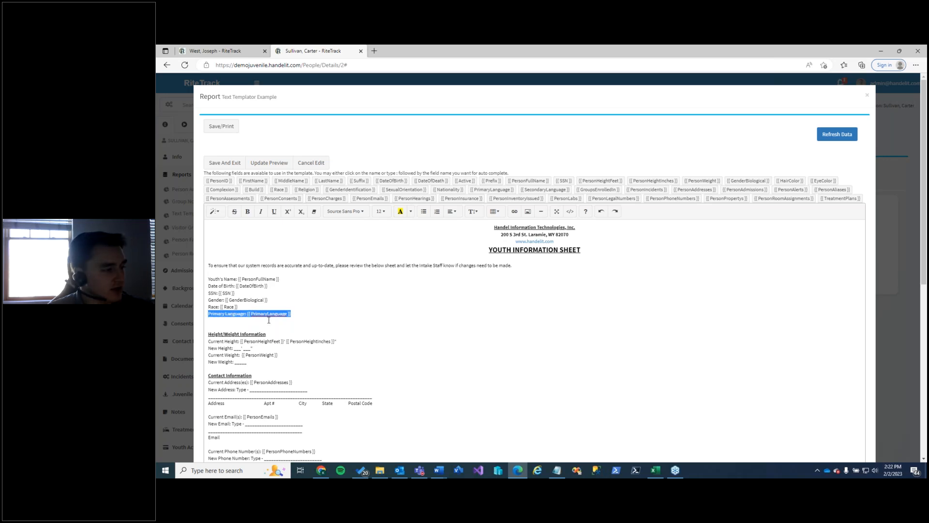
pyautogui.press('BackSpace')
pyautogui.press('BackSpace')
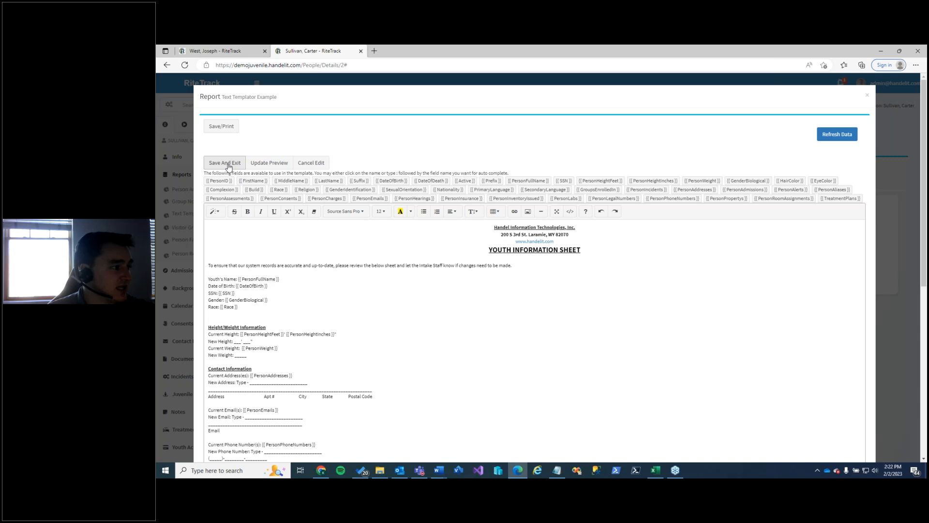
pyautogui.click(228, 164)
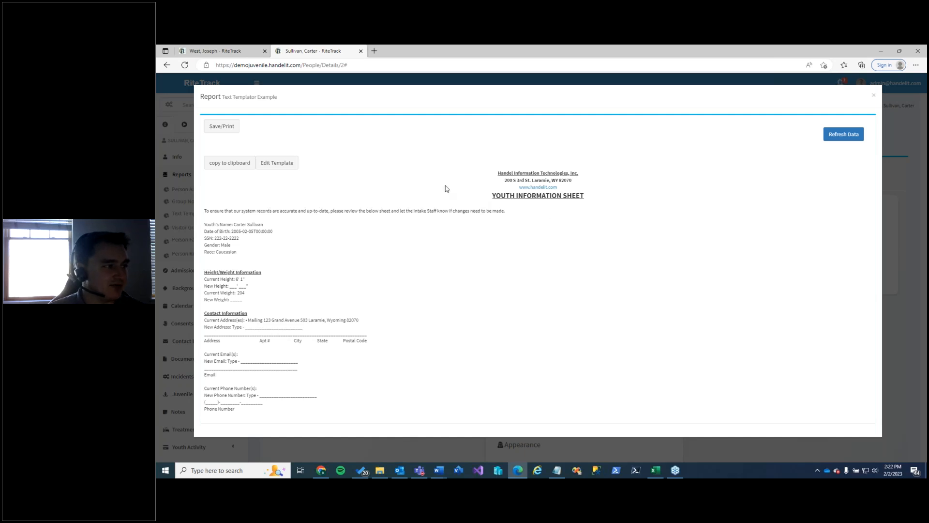
# Make the Youth's Name line bold in the template, save it, and reopen the template to review the available fields
pyautogui.click(283, 165)
pyautogui.moveTo(282, 279); pyautogui.dragTo(208, 278)
pyautogui.click(247, 211)
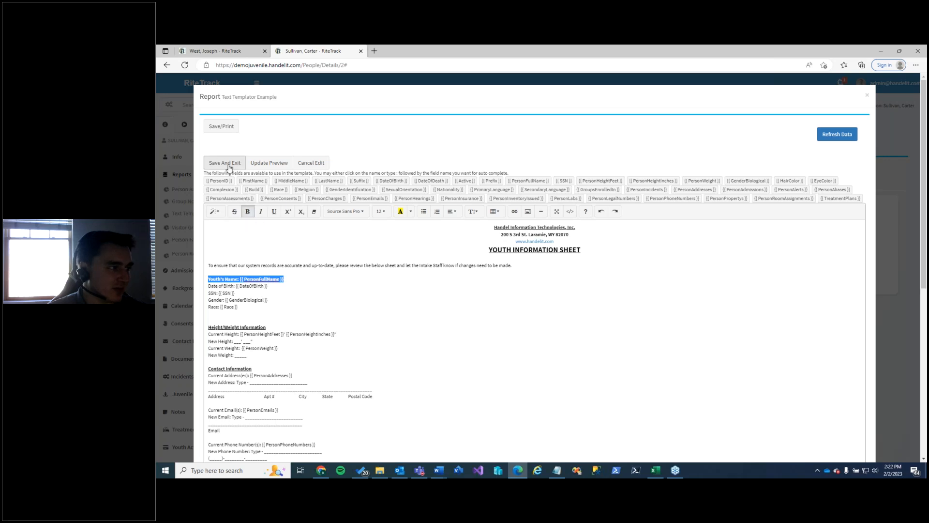
pyautogui.click(231, 164)
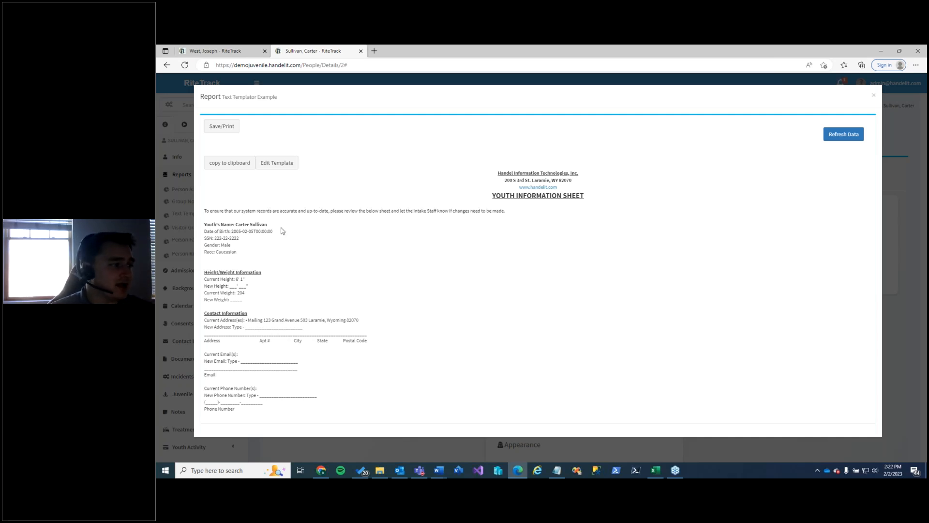
pyautogui.click(277, 164)
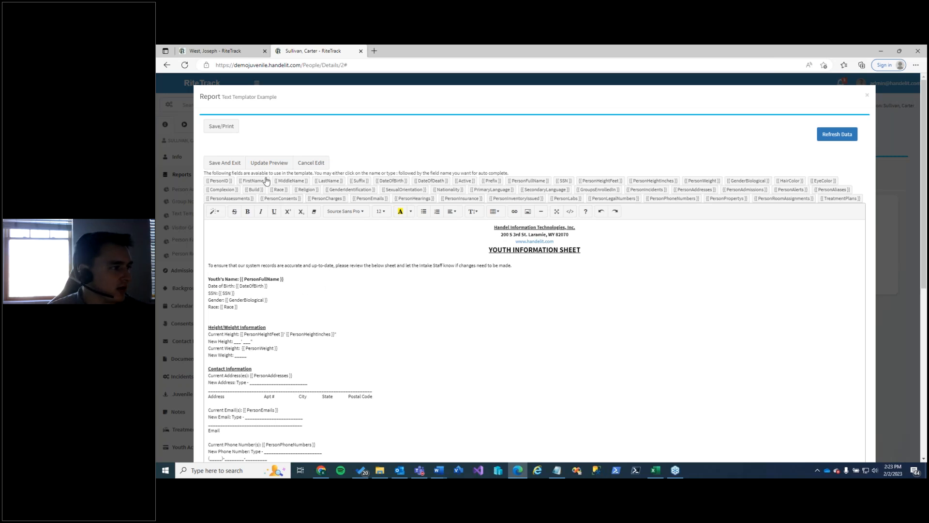
pyautogui.click(233, 166)
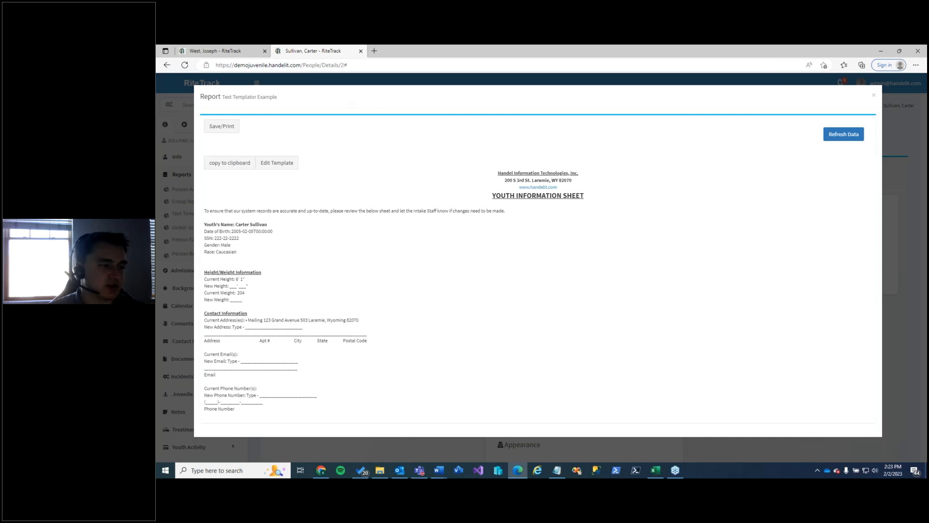
# Copy the Youth Information Sheet to the clipboard, paste it into a blank Word document, and close that document
pyautogui.click(231, 162)
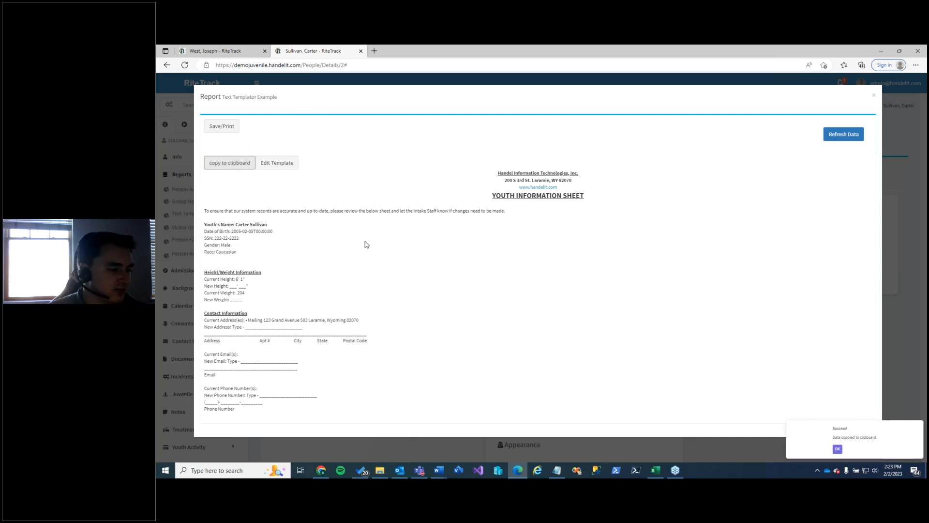
pyautogui.click(440, 470)
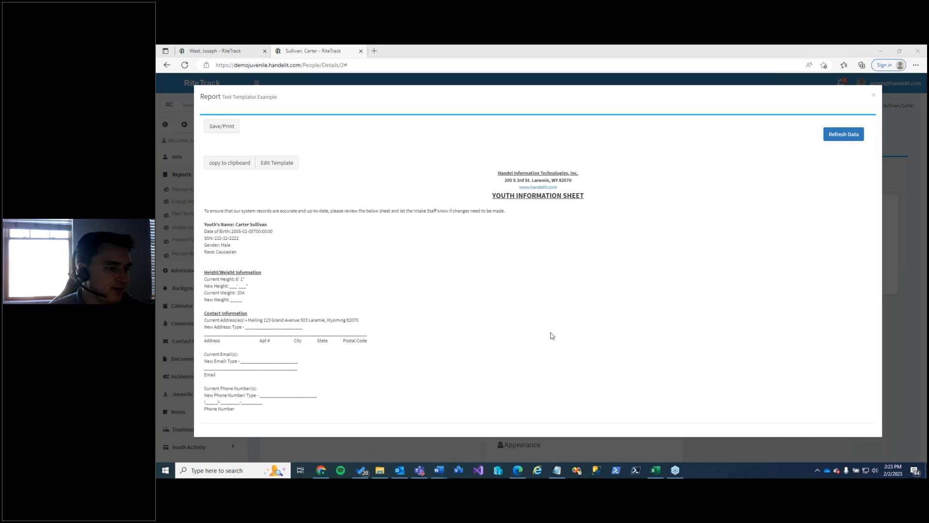
pyautogui.click(729, 207)
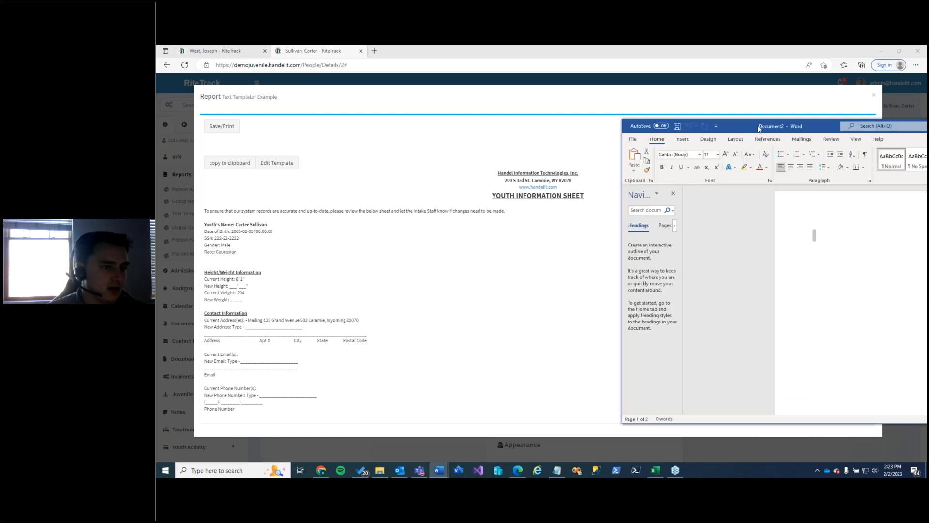
pyautogui.hotkey('ctrl', 'v')
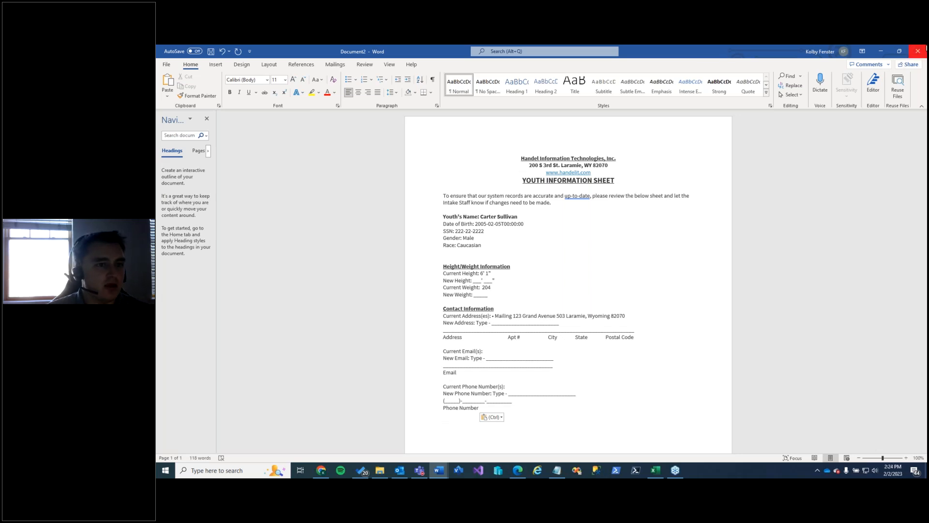
pyautogui.click(912, 49)
pyautogui.click(605, 301)
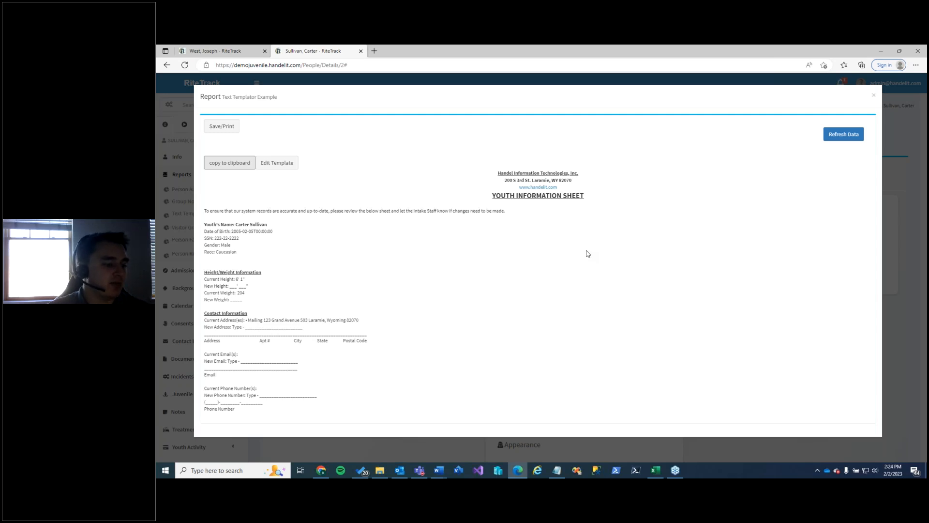
# Switch to the "2019 Rite Track court report" document in Word
pyautogui.moveTo(441, 476)
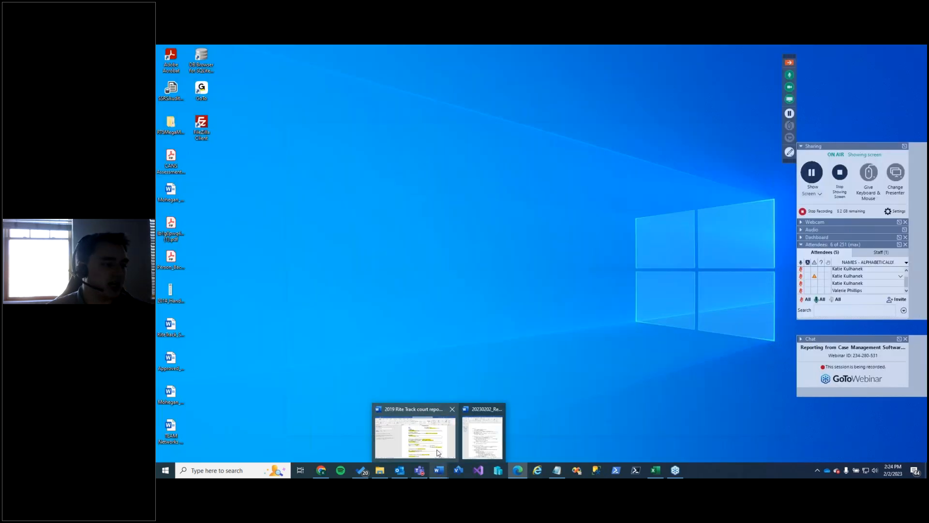
pyautogui.click(438, 450)
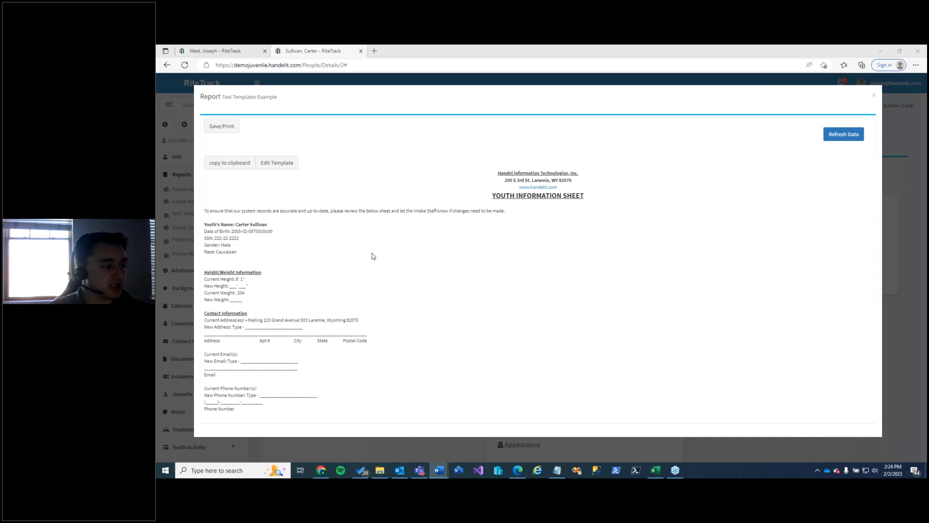
# Return to RiteTrack, close the Text Templator Example report and show the person's addresses
pyautogui.click(556, 443)
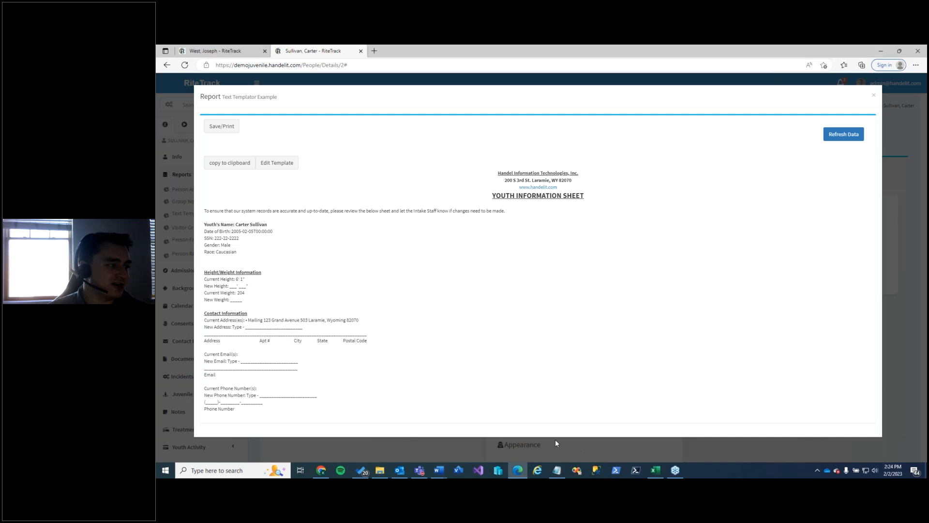
pyautogui.click(555, 441)
pyautogui.click(188, 339)
pyautogui.click(184, 277)
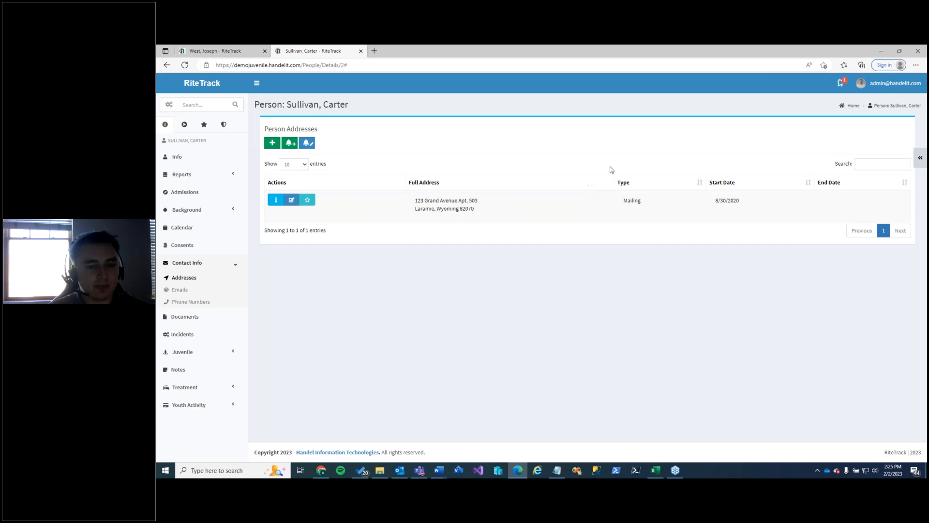
# Bring the court report document into view in Word and look through its Probation Report sections and highlighted RiteTrack fields
pyautogui.moveTo(927, 158); pyautogui.dragTo(417, 45)
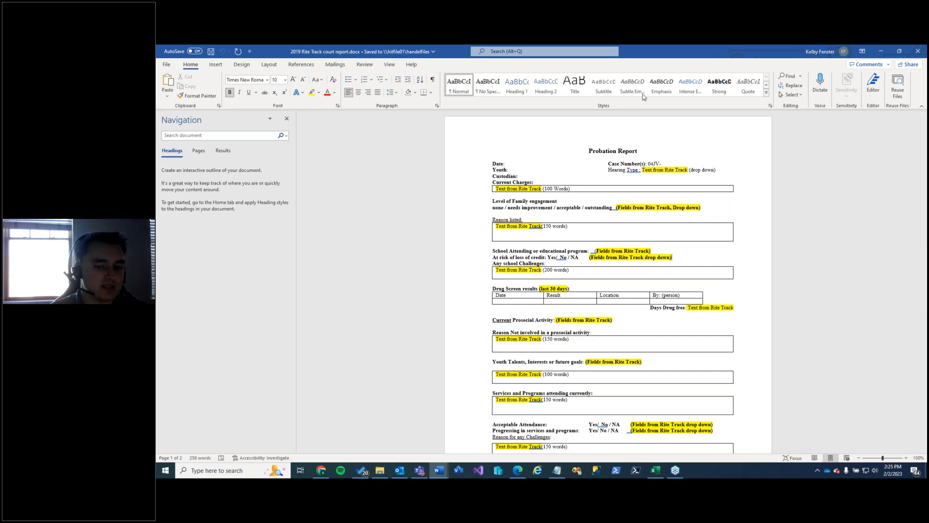
pyautogui.click(512, 170)
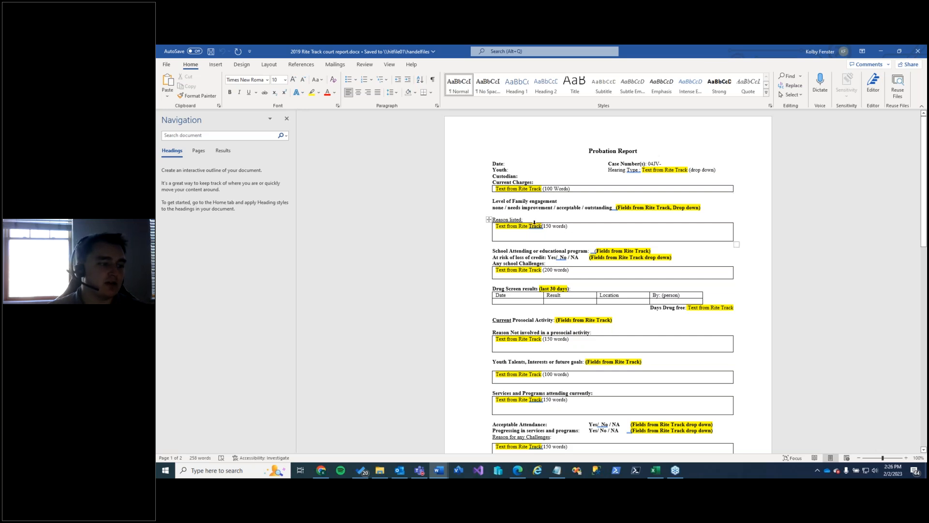
pyautogui.scroll(-1, 561, 243)
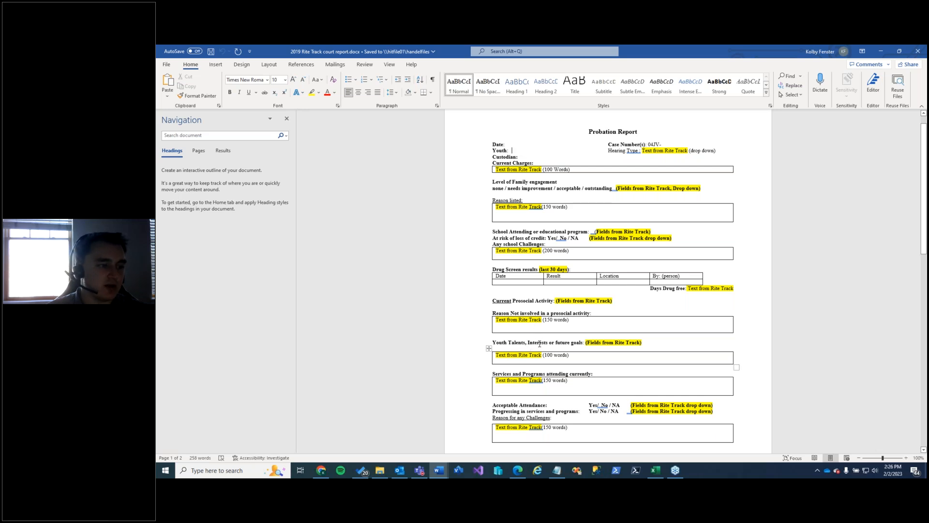
pyautogui.scroll(-5, 540, 343)
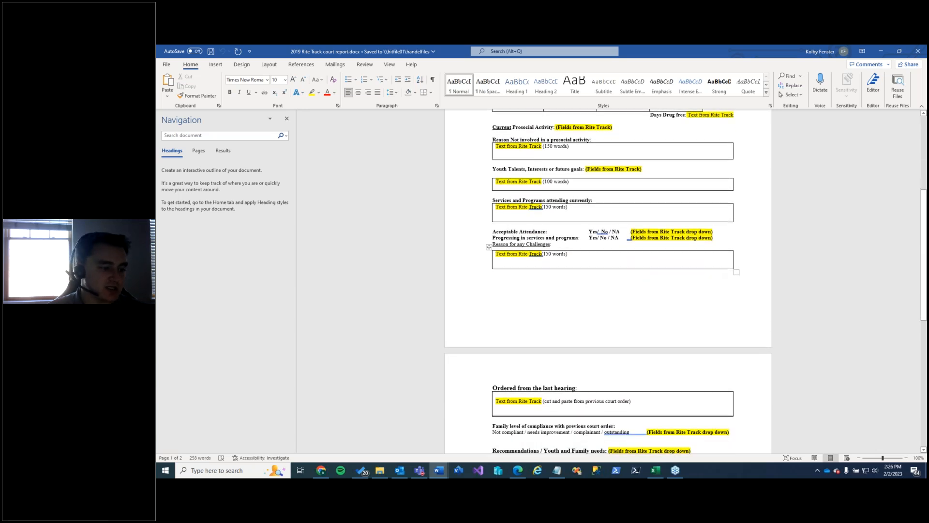
pyautogui.scroll(-2, 565, 316)
pyautogui.scroll(4, 566, 316)
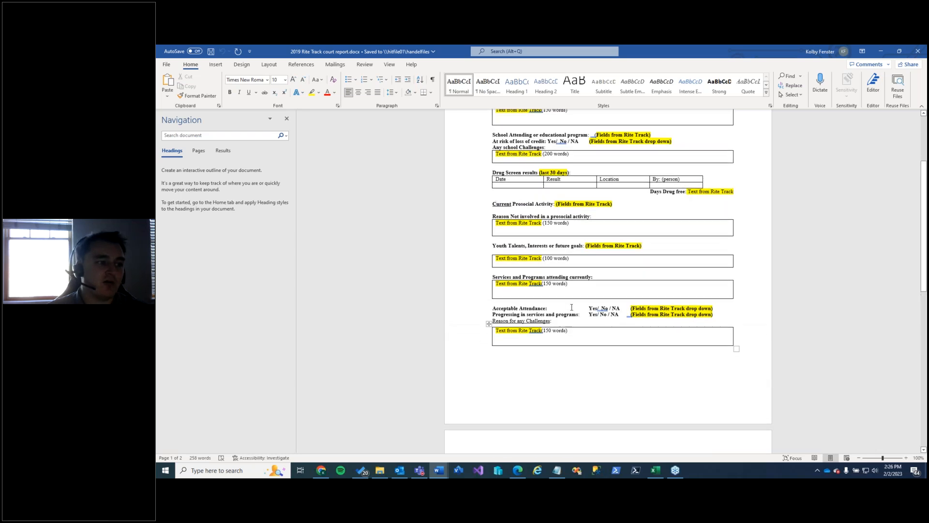
# Return from the court report to RiteTrack, open the other person's Delinquency case with status Pending Disposition, and show its case notes
pyautogui.scroll(3, 565, 316)
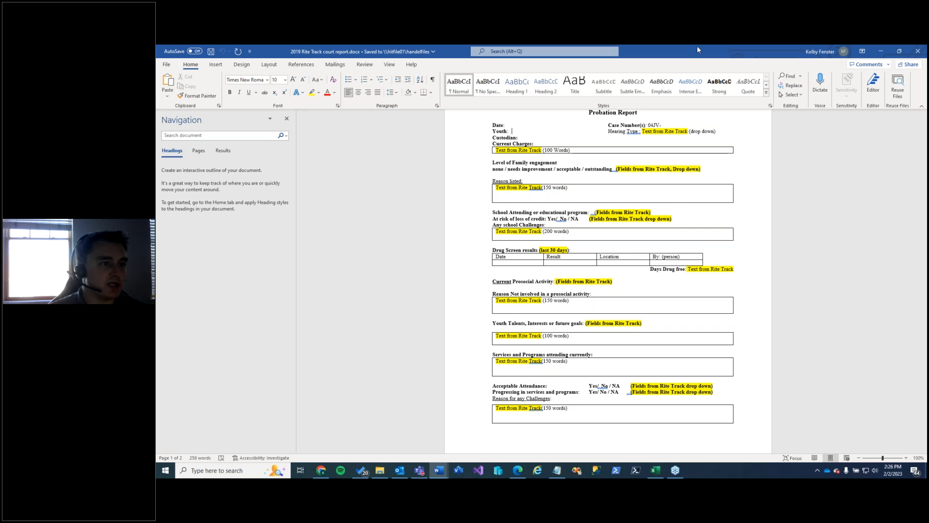
pyautogui.hotkey('alt', 'Tab')
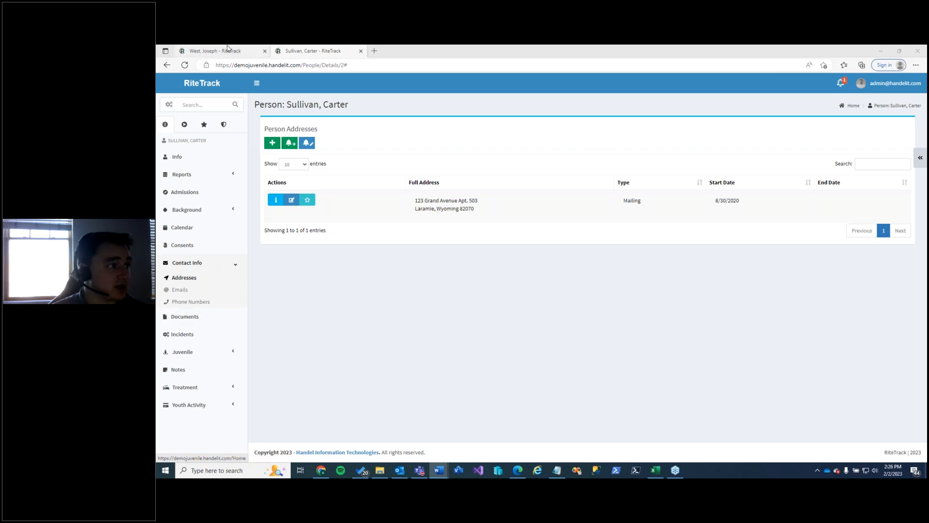
pyautogui.hotkey('ctrl', 'Tab')
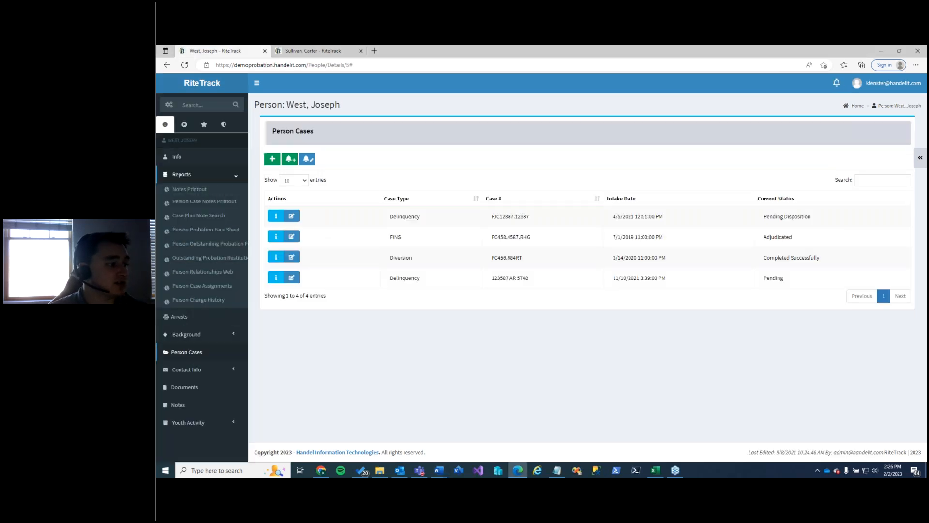
pyautogui.click(284, 214)
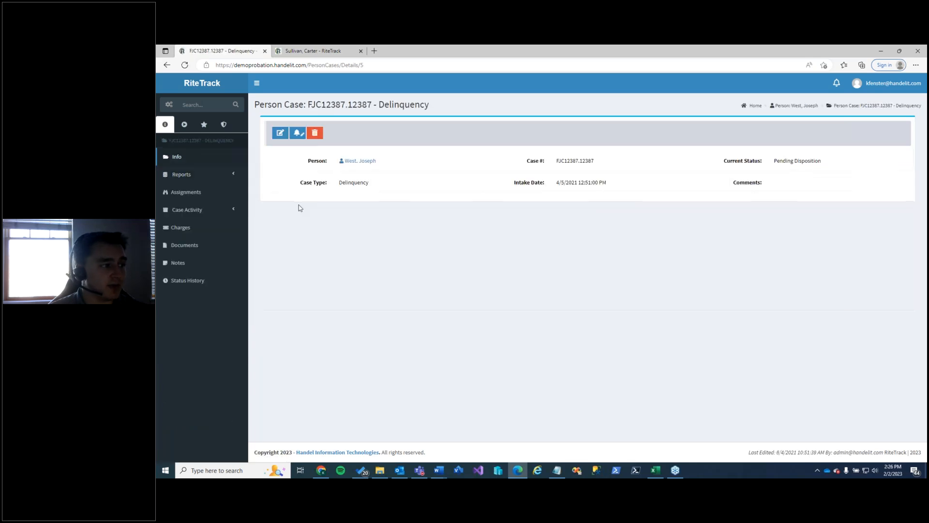
pyautogui.click(179, 263)
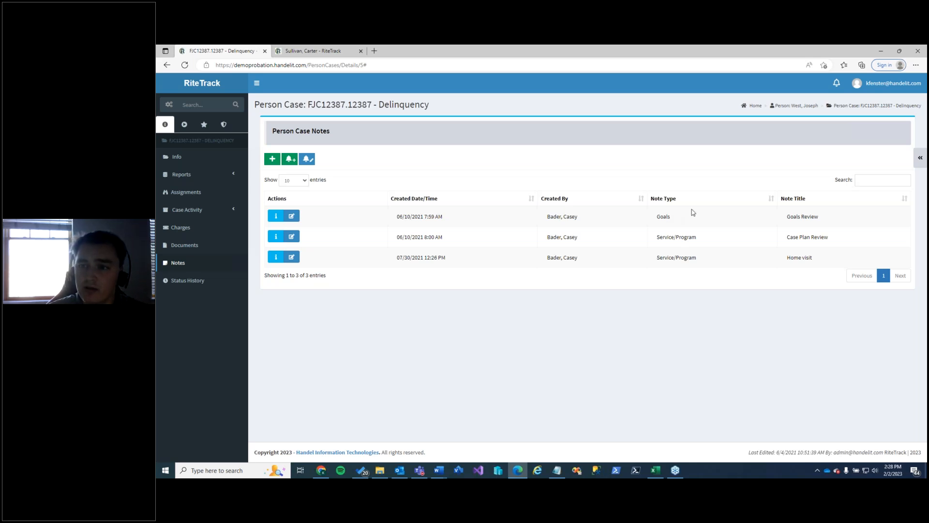
pyautogui.hotkey('alt', 'Tab')
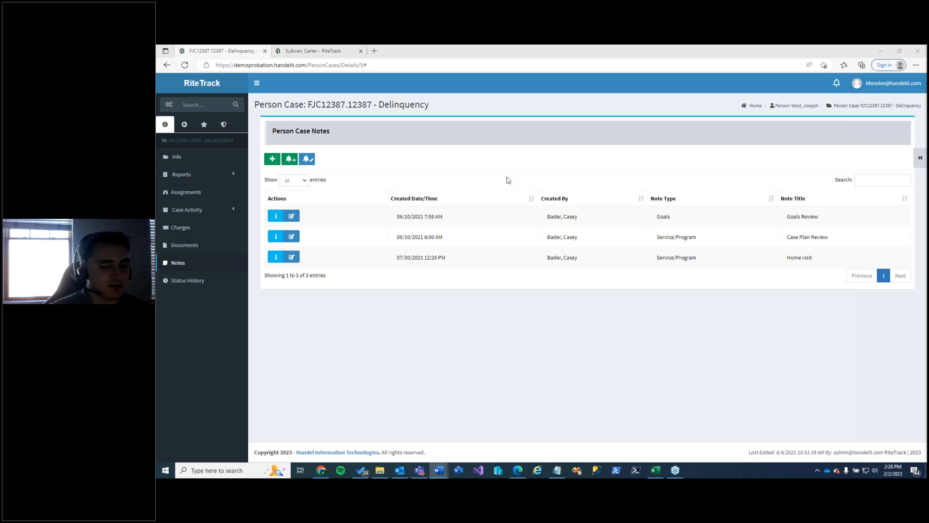
# Run the system-level Probation Missing Data report from the RiteTrack home page and close it after review
pyautogui.click(199, 82)
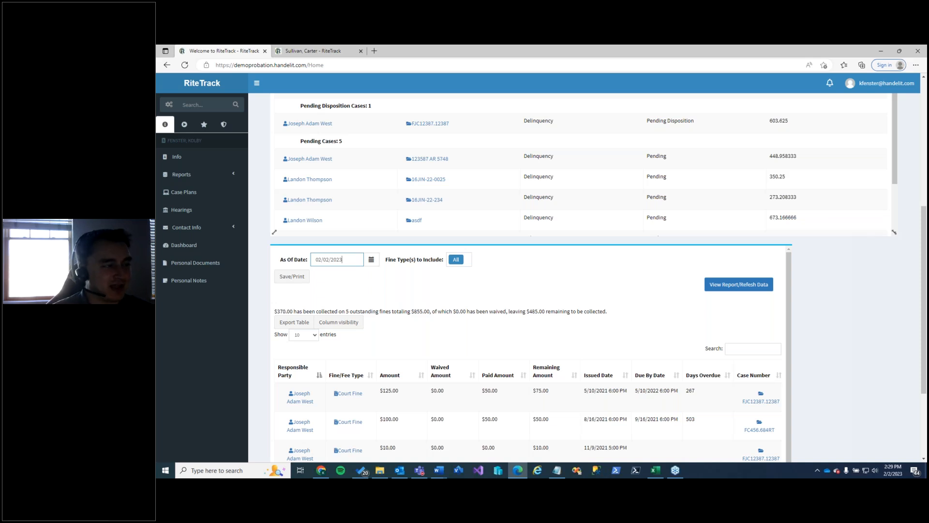
pyautogui.click(184, 124)
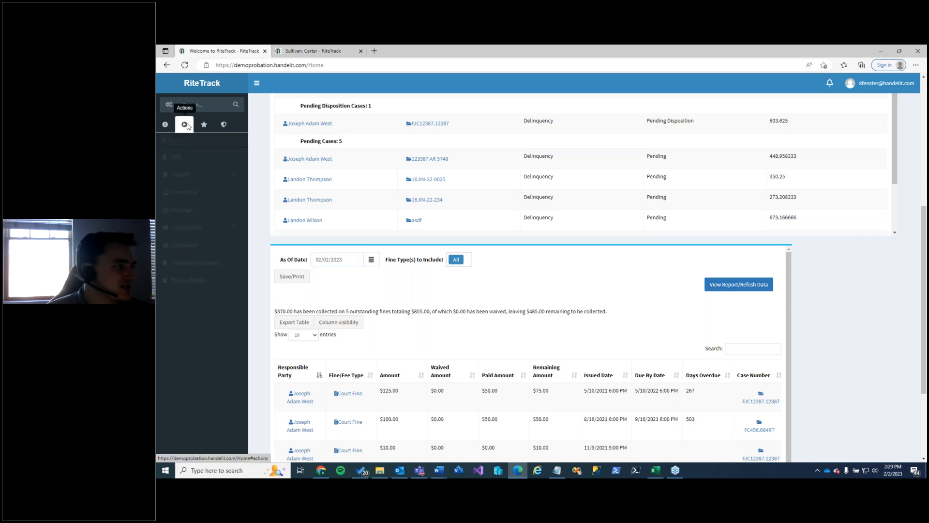
pyautogui.click(182, 173)
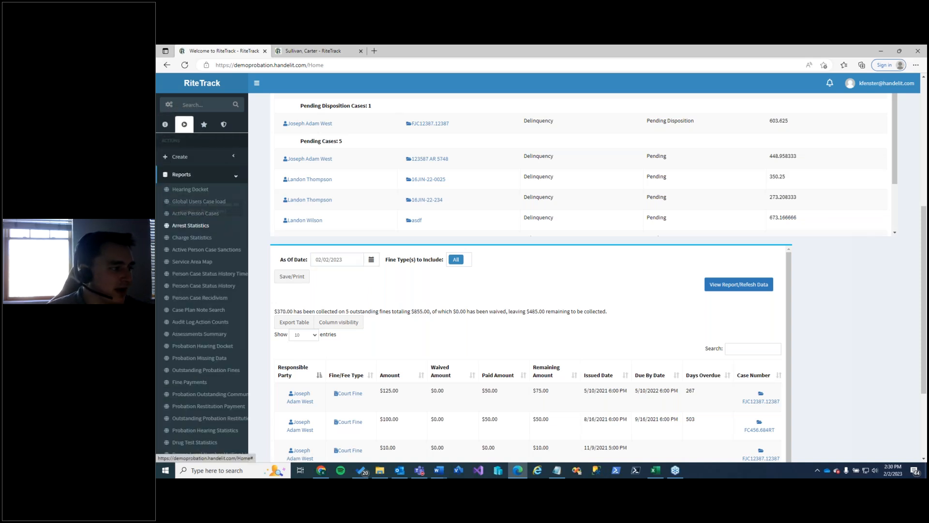
pyautogui.click(216, 359)
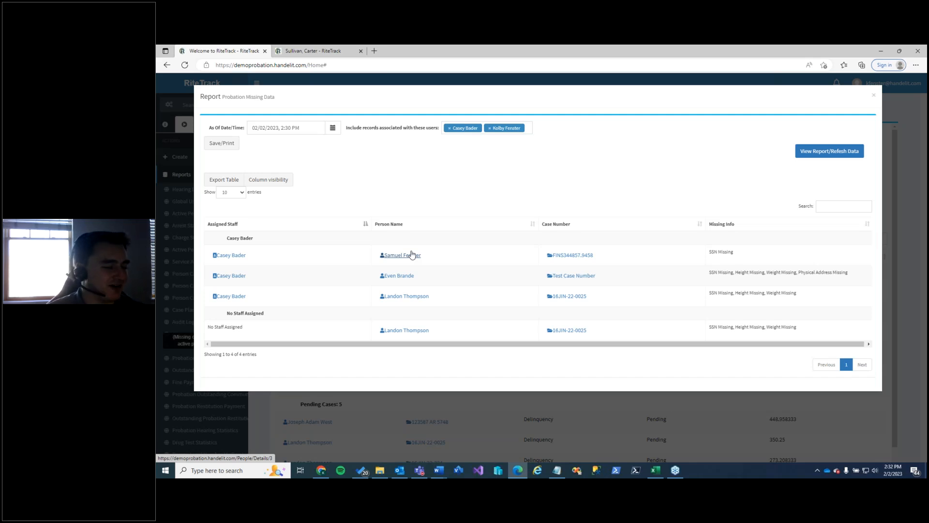
pyautogui.click(387, 82)
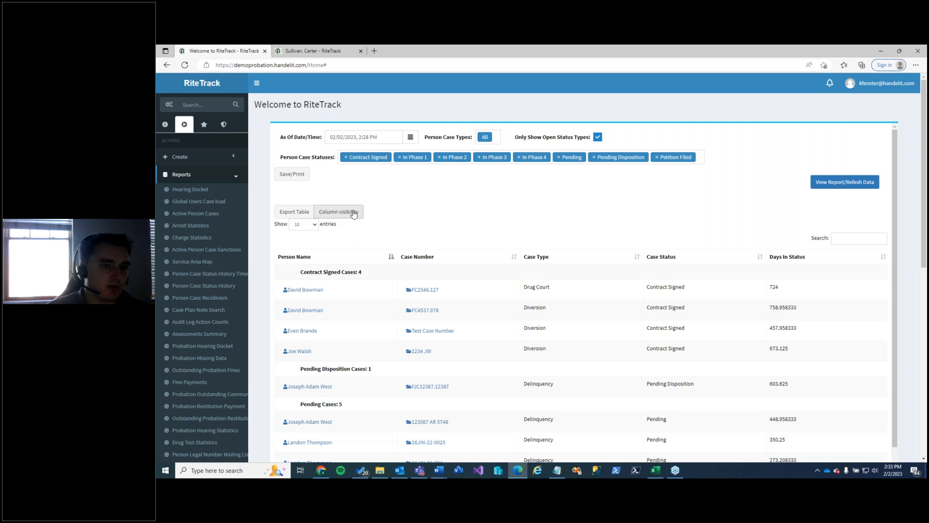
# Open the system-level Arrest Statistics report and examine its arrest count table and chart by race
pyautogui.click(928, 232)
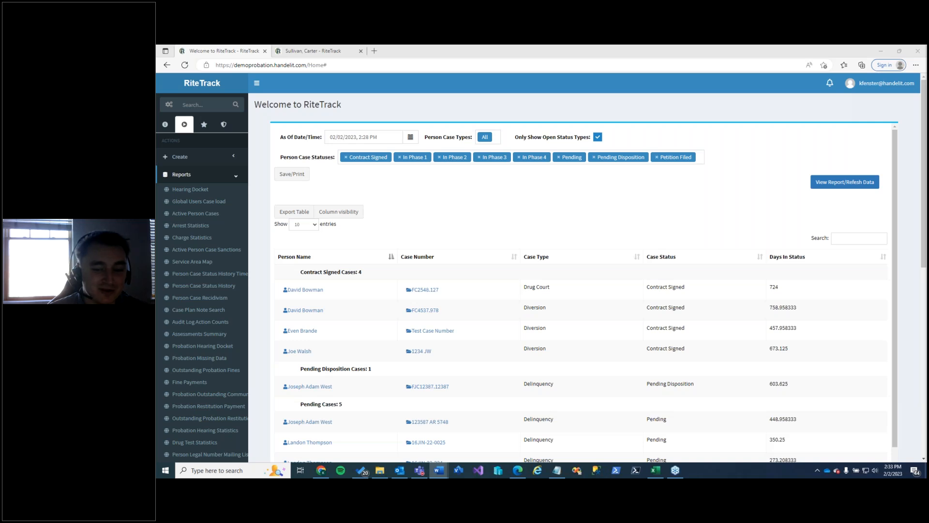
pyautogui.click(191, 225)
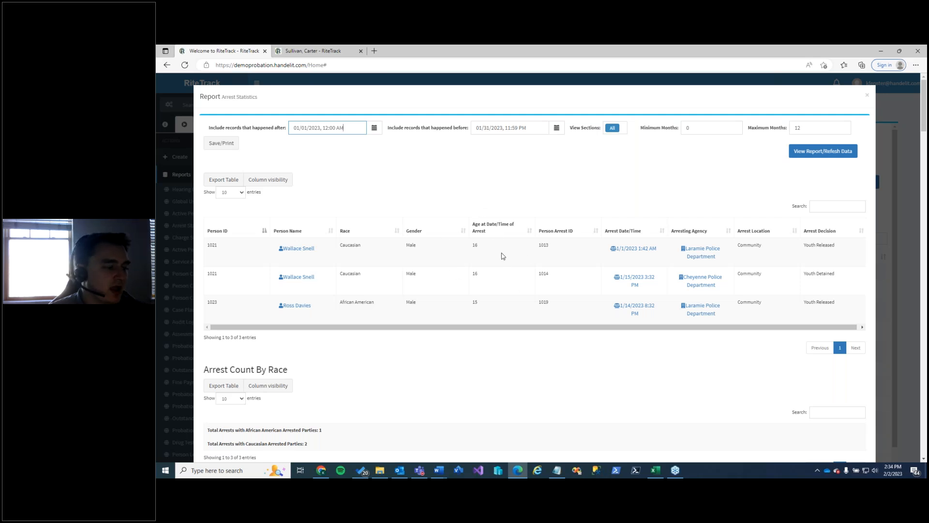
pyautogui.scroll(-5, 502, 255)
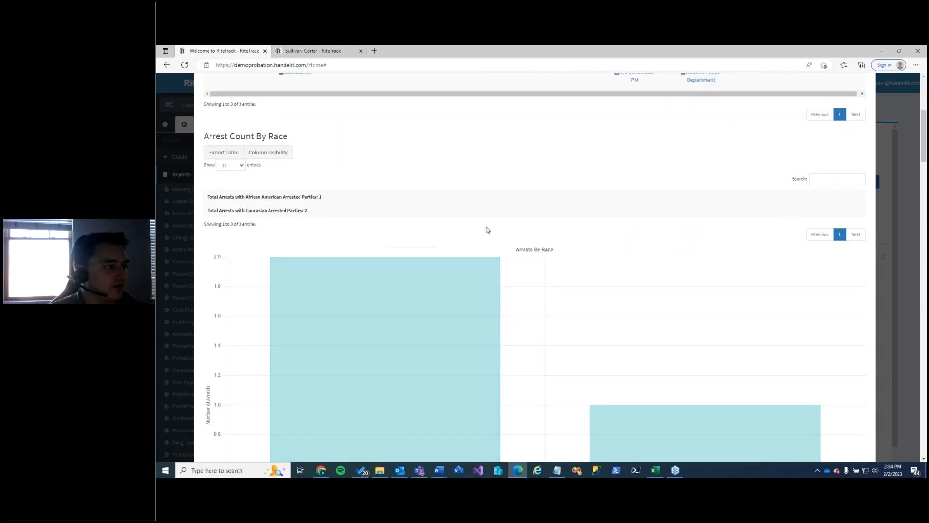
pyautogui.scroll(-1, 498, 228)
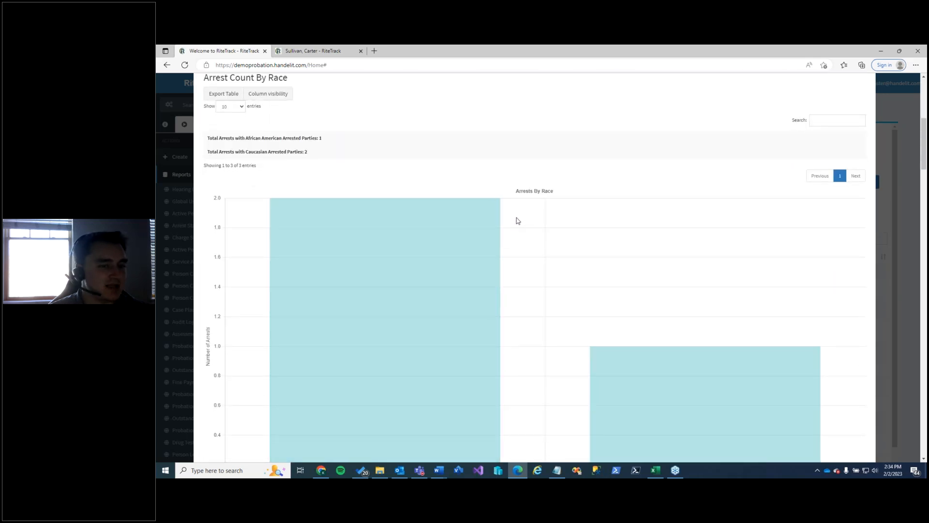
pyautogui.scroll(1, 369, 163)
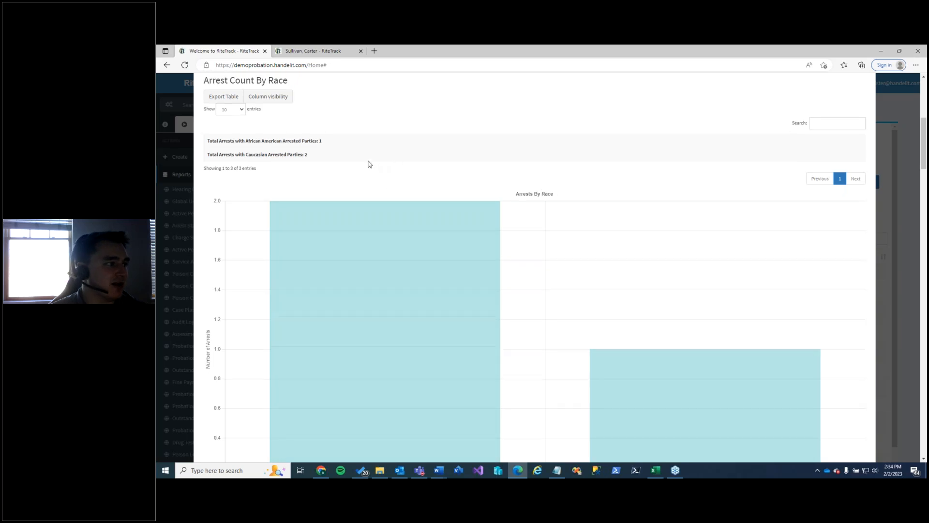
pyautogui.scroll(1, 369, 164)
pyautogui.scroll(-1, 491, 205)
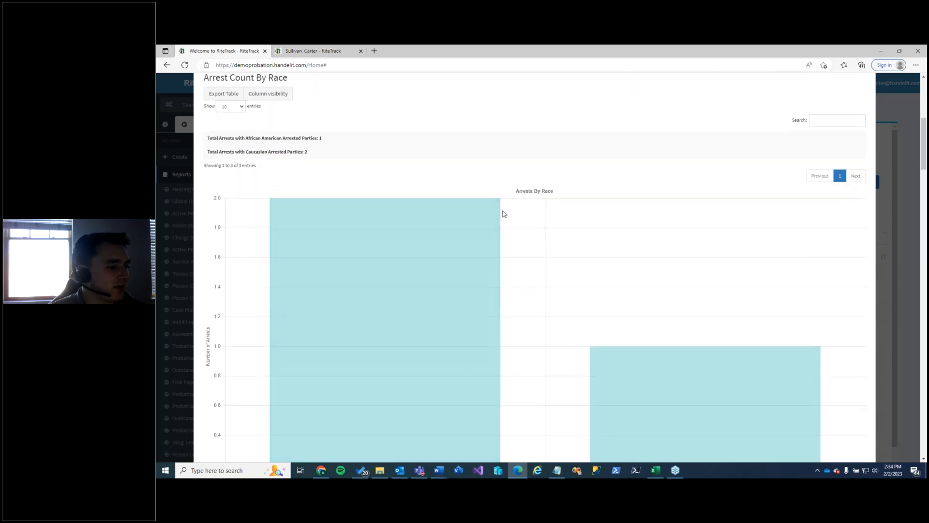
pyautogui.scroll(-2, 503, 214)
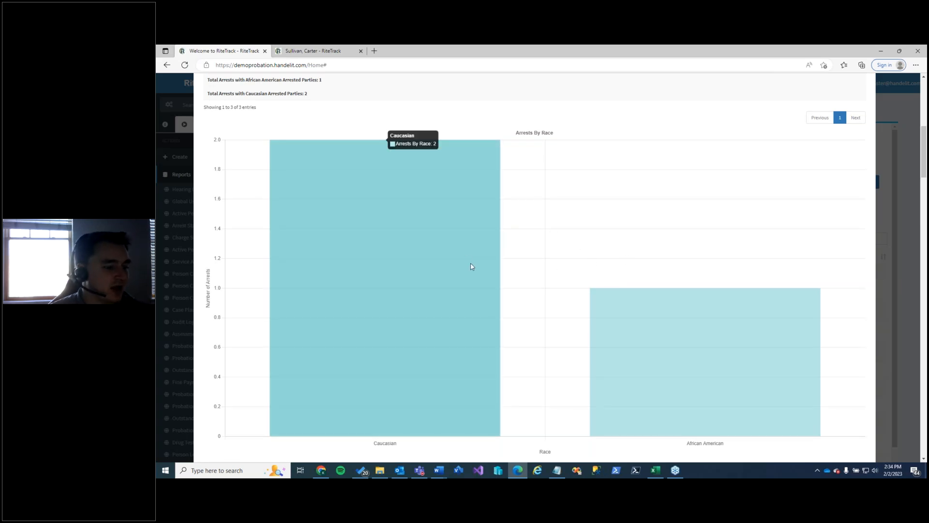
pyautogui.scroll(-3, 463, 266)
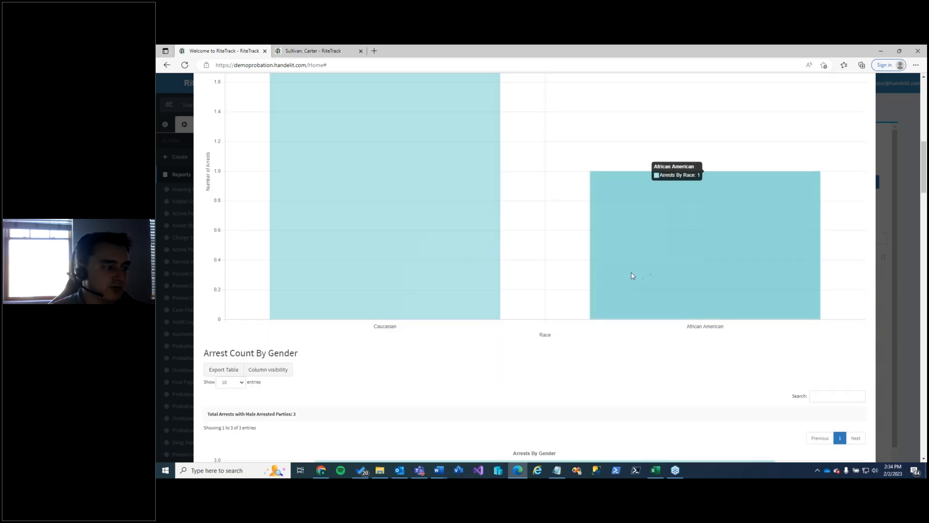
# Examine the report's arrest breakdowns by gender, age, arresting agency, location and decision, plus the Arrest Recidivism table
pyautogui.scroll(-3, 533, 268)
pyautogui.scroll(-3, 530, 270)
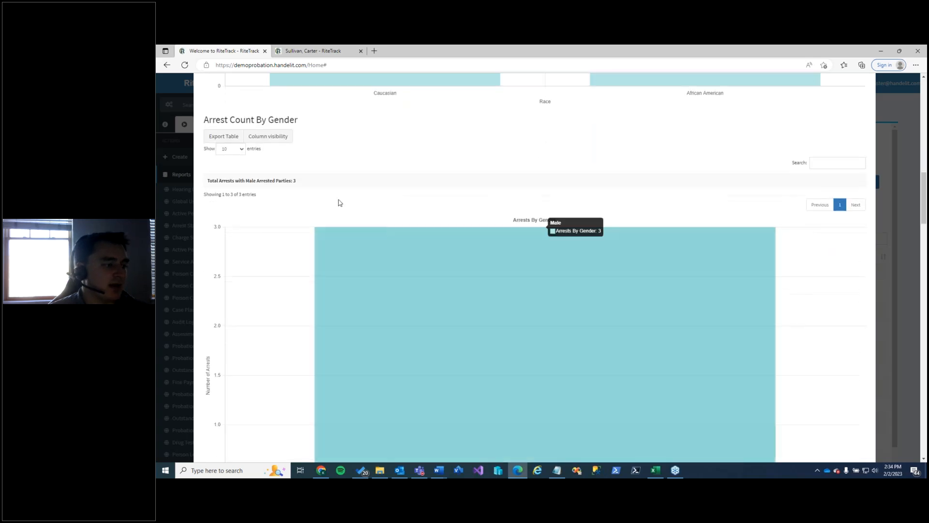
pyautogui.scroll(-3, 523, 273)
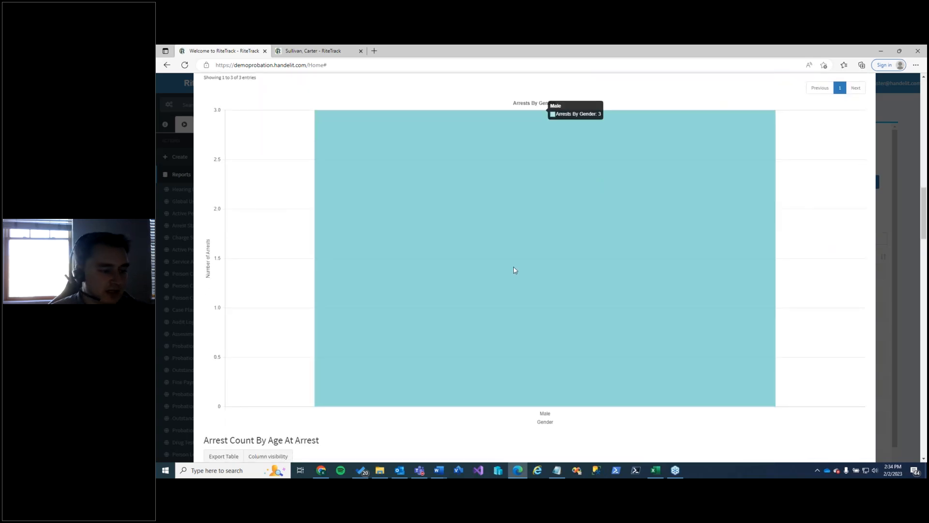
pyautogui.scroll(-7, 499, 259)
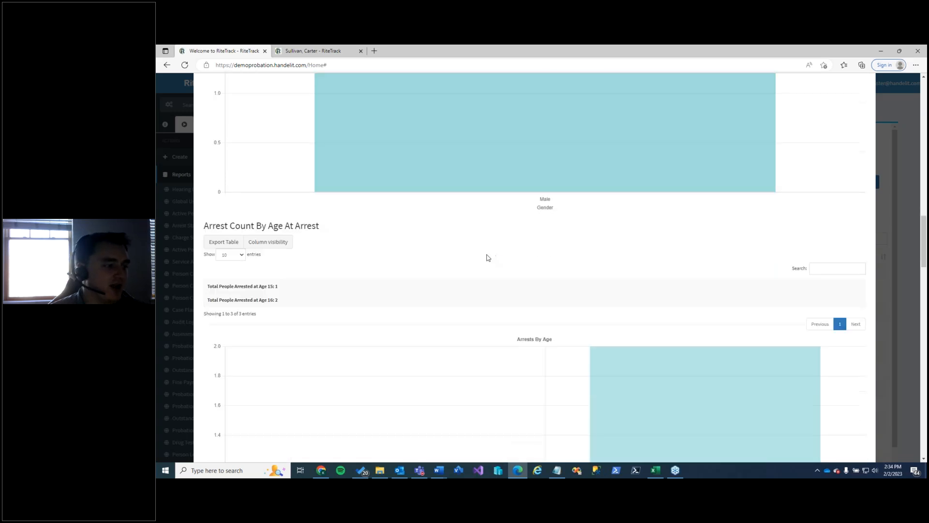
pyautogui.scroll(-10, 487, 264)
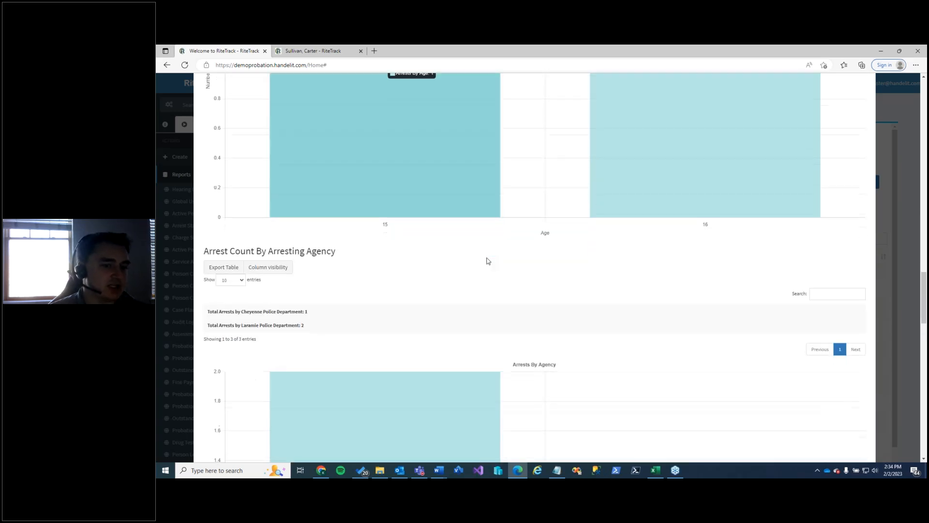
pyautogui.scroll(-12, 487, 261)
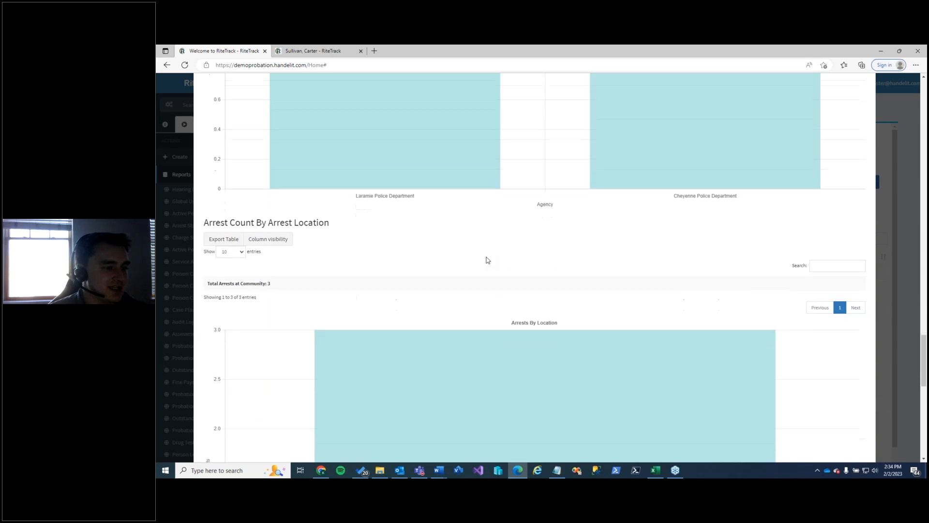
pyautogui.scroll(-5, 487, 260)
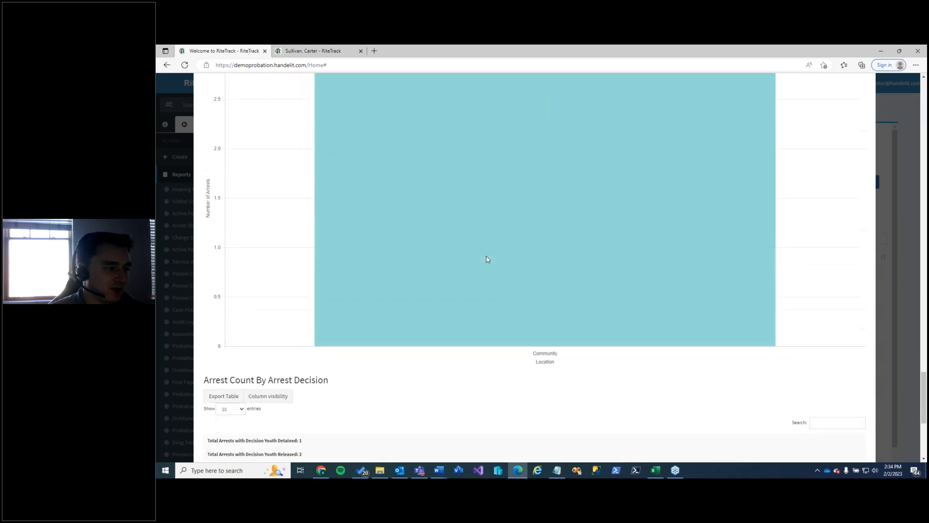
pyautogui.scroll(-3, 487, 260)
# Review the Arrest Statistics filters and individual arrest list again, comparing them with the race, gender and age breakdowns
pyautogui.scroll(6, 487, 259)
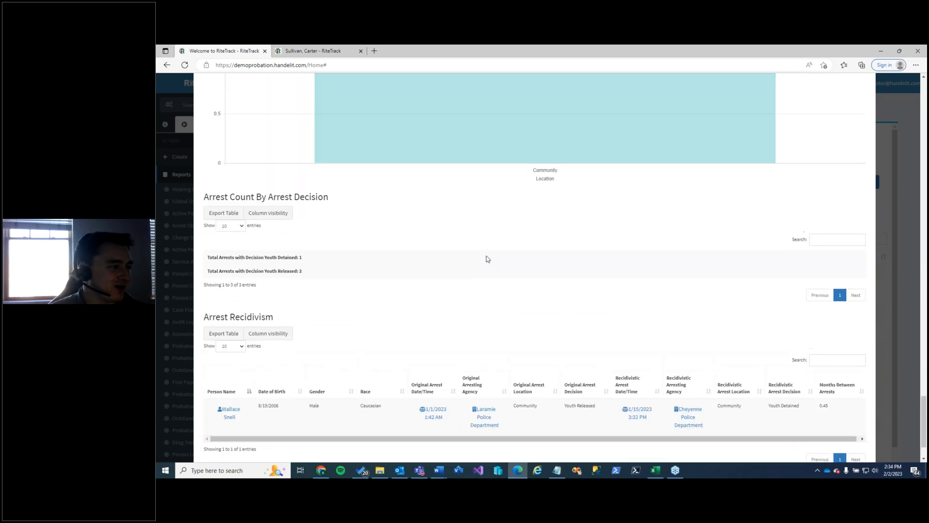
pyautogui.scroll(20, 487, 259)
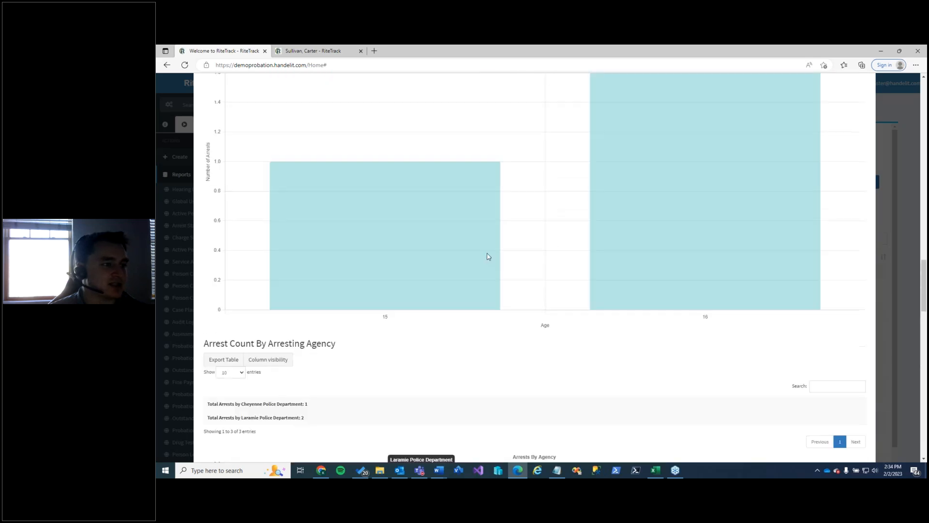
pyautogui.scroll(15, 488, 255)
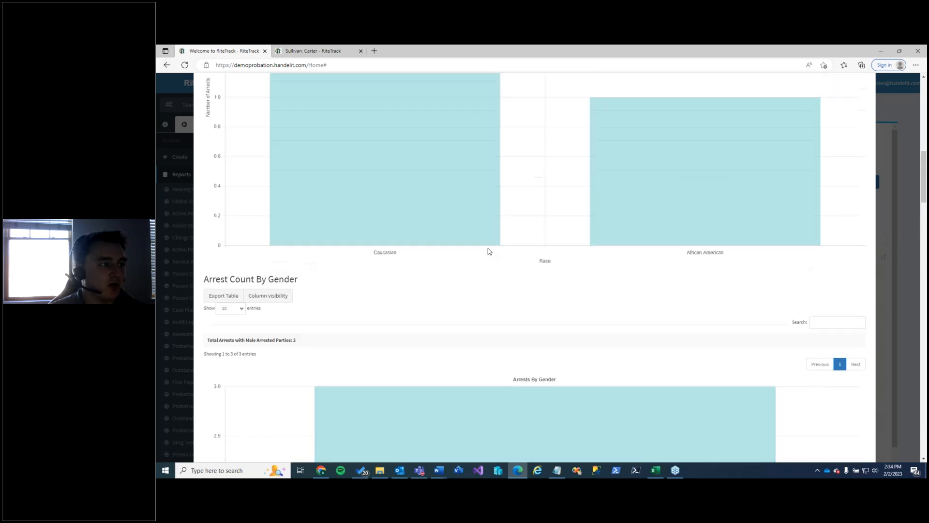
pyautogui.scroll(6, 487, 256)
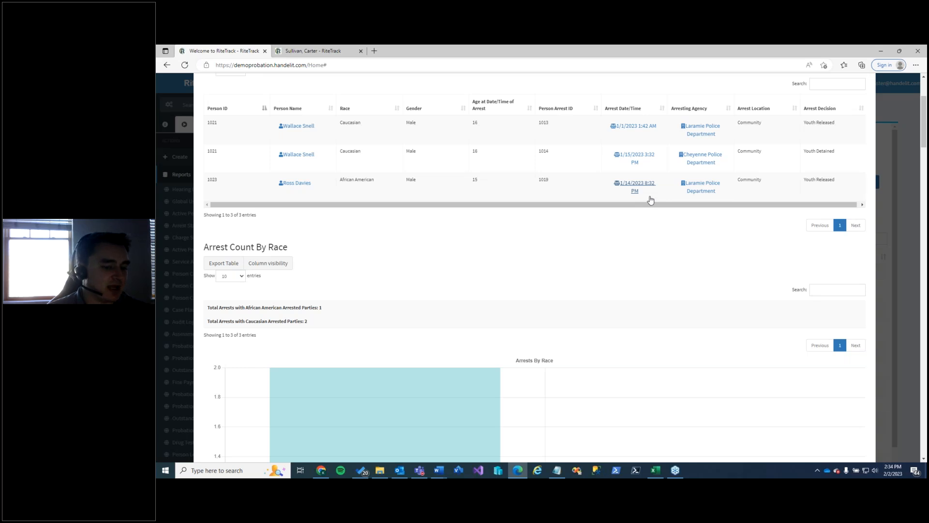
pyautogui.scroll(3, 553, 228)
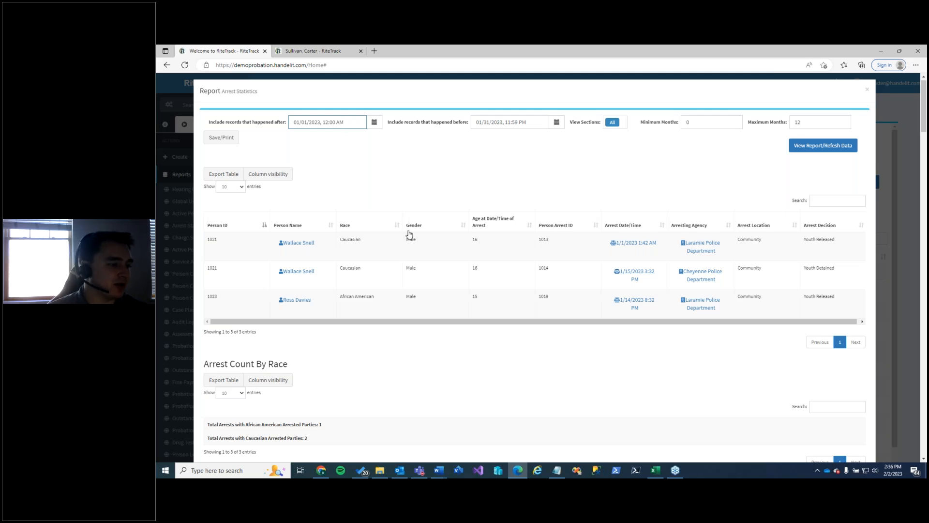
pyautogui.scroll(-8, 490, 307)
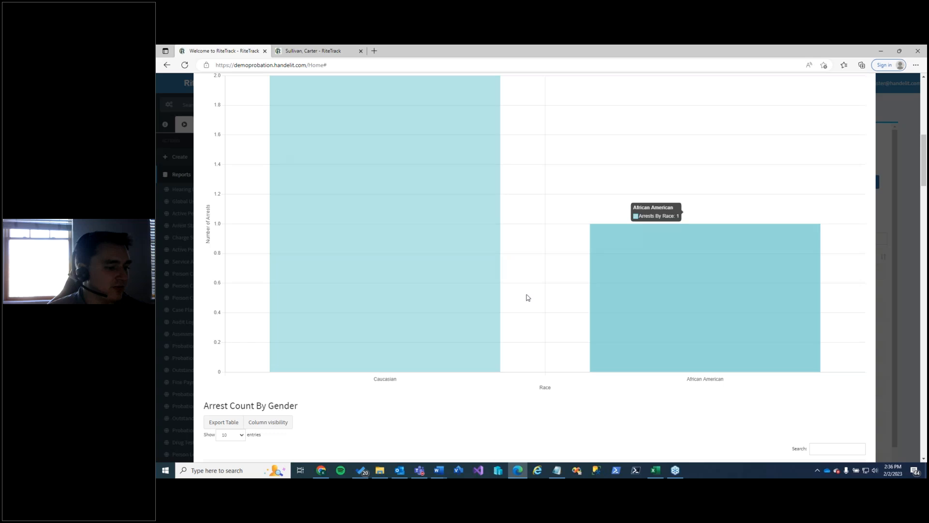
pyautogui.scroll(5, 491, 280)
pyautogui.scroll(3, 478, 256)
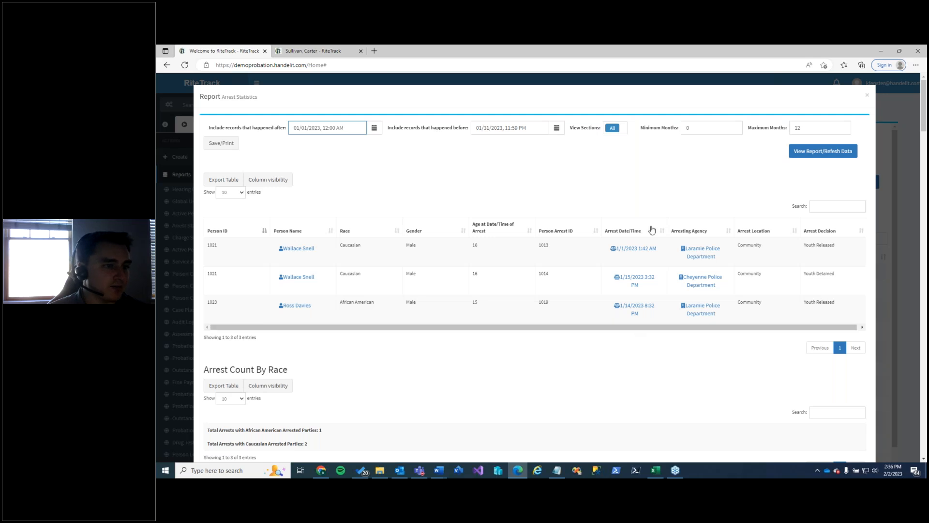
pyautogui.moveTo(602, 327); pyautogui.dragTo(652, 329)
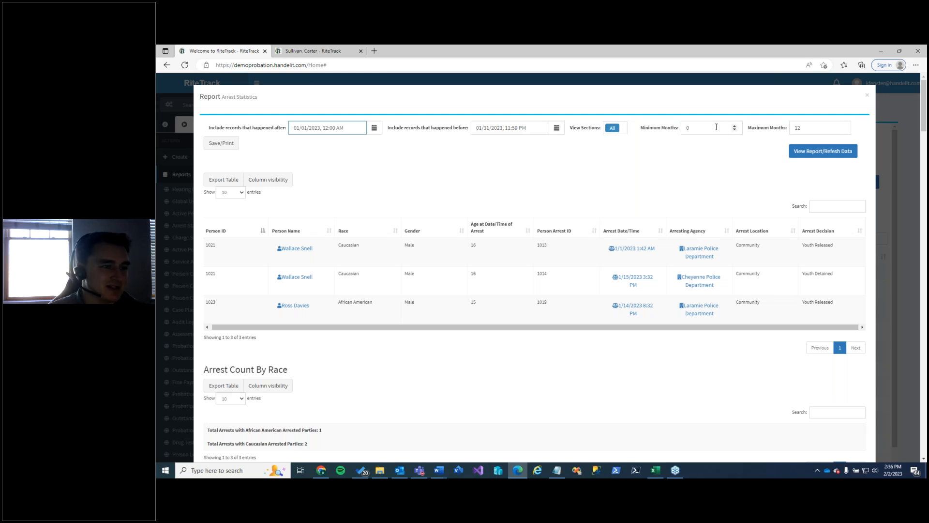
pyautogui.scroll(-3, 750, 167)
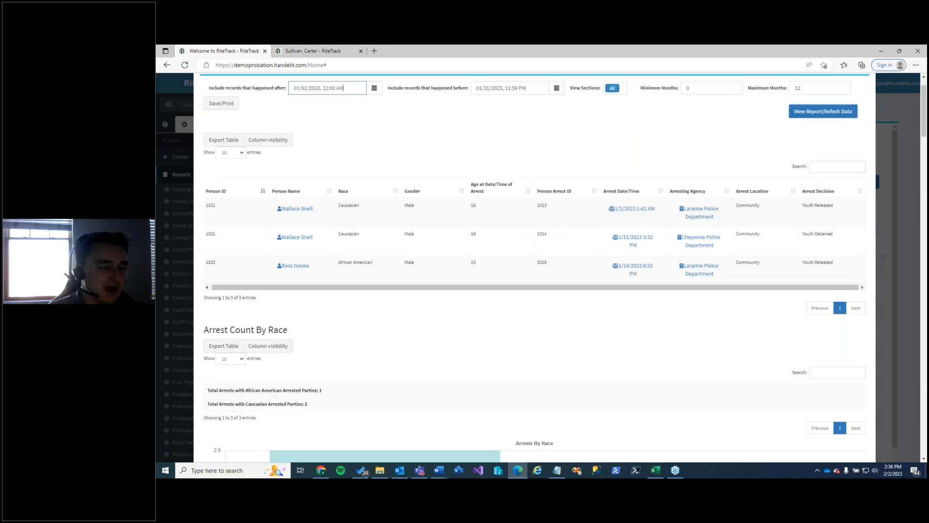
pyautogui.scroll(-20, 547, 168)
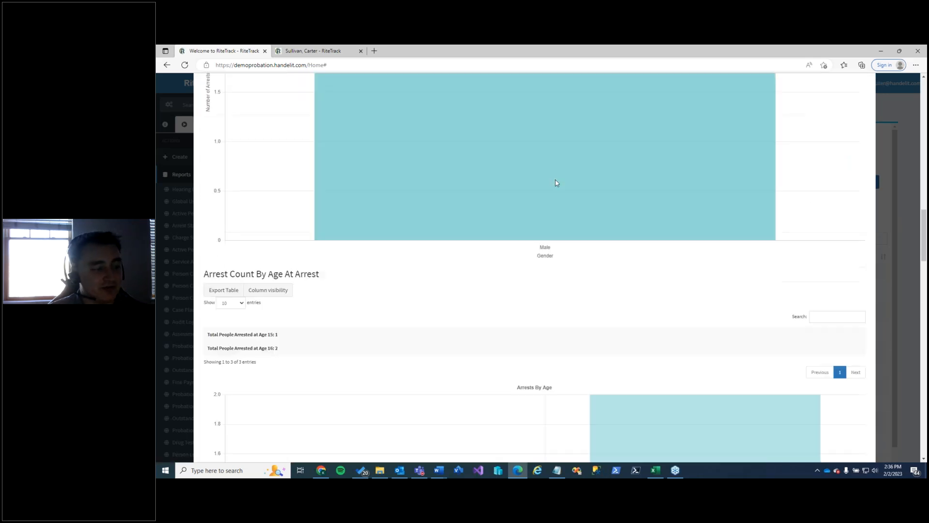
# Examine the Arrest Statistics report's arrest location and decision sections and the Arrest Recidivism table, returning to the report filters
pyautogui.scroll(-15, 543, 191)
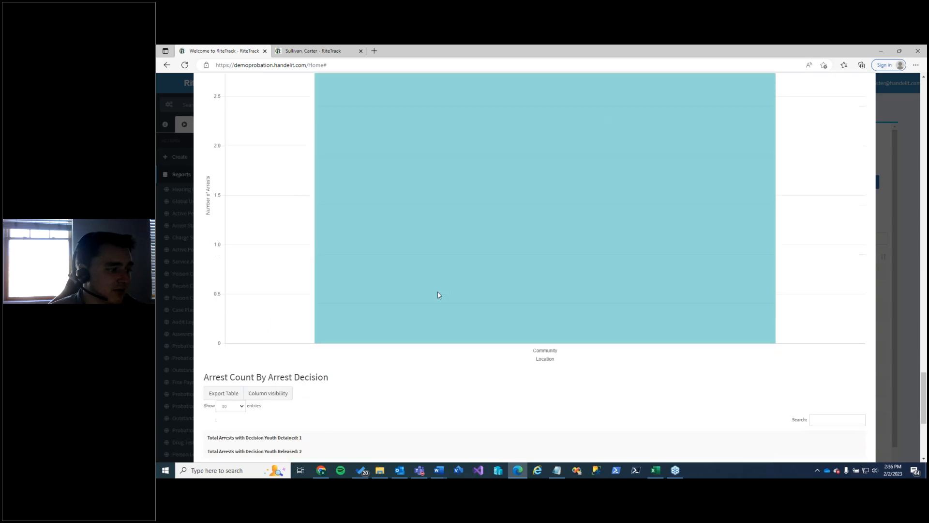
pyautogui.scroll(-3, 382, 300)
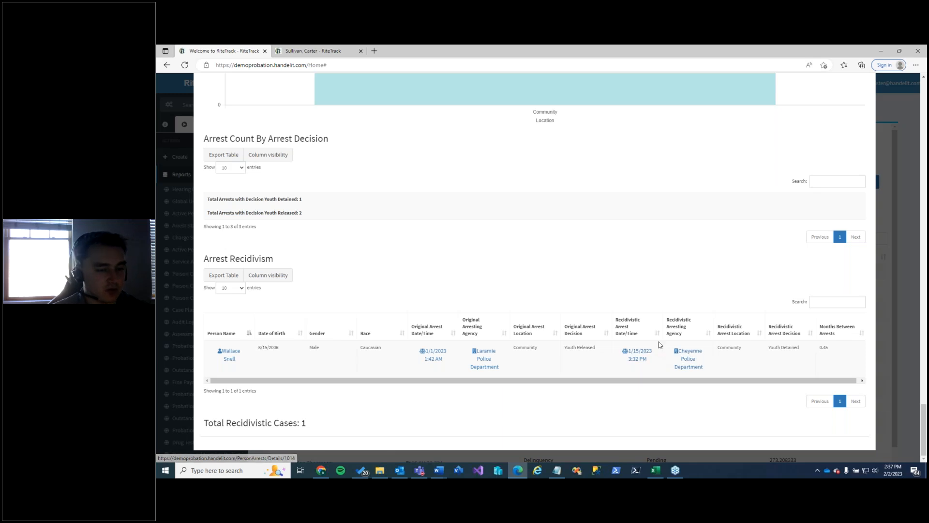
pyautogui.scroll(3, 486, 334)
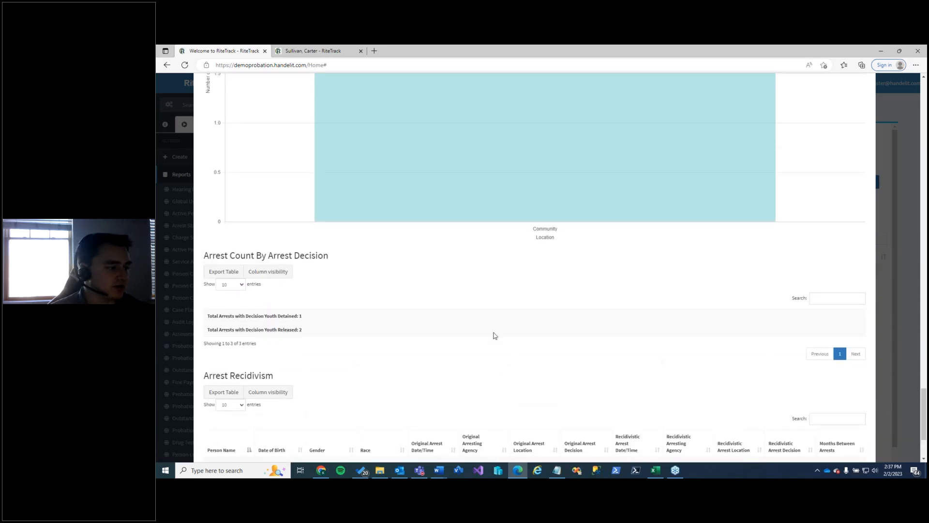
pyautogui.scroll(20, 494, 335)
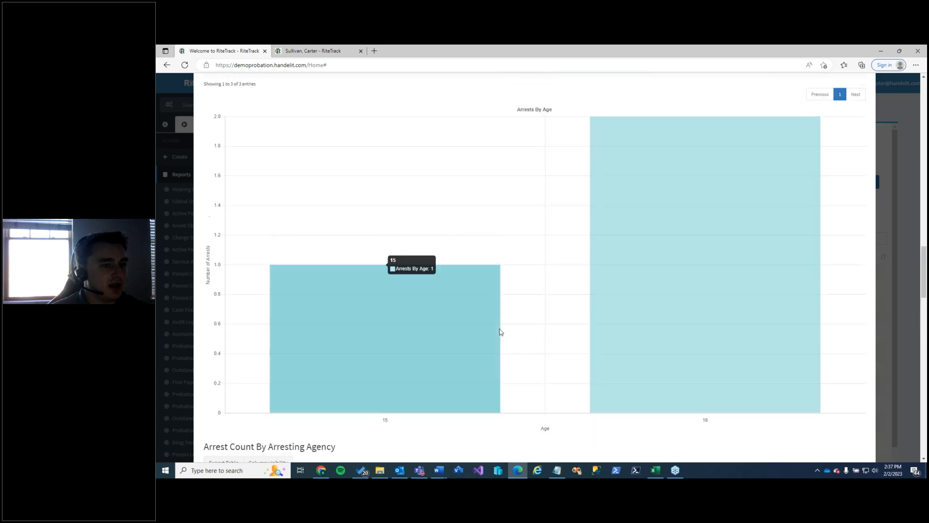
pyautogui.scroll(20, 501, 329)
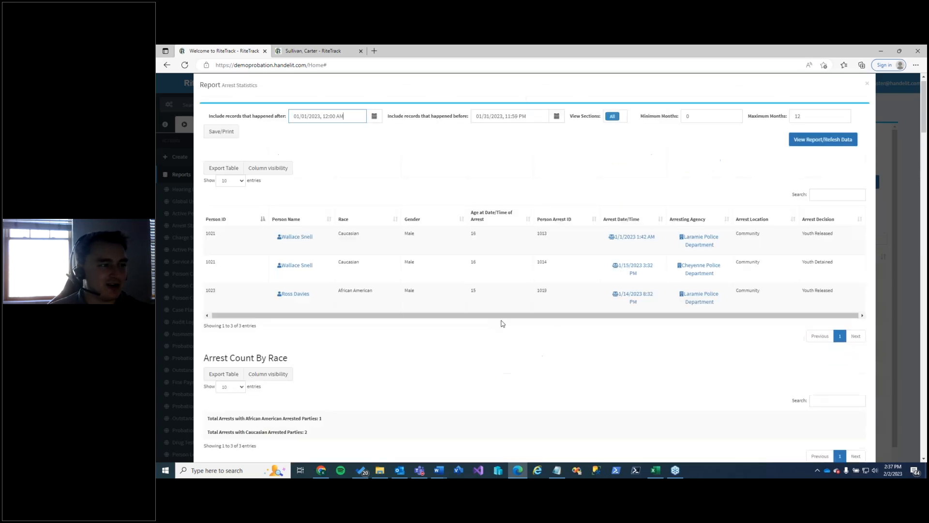
pyautogui.scroll(1, 503, 324)
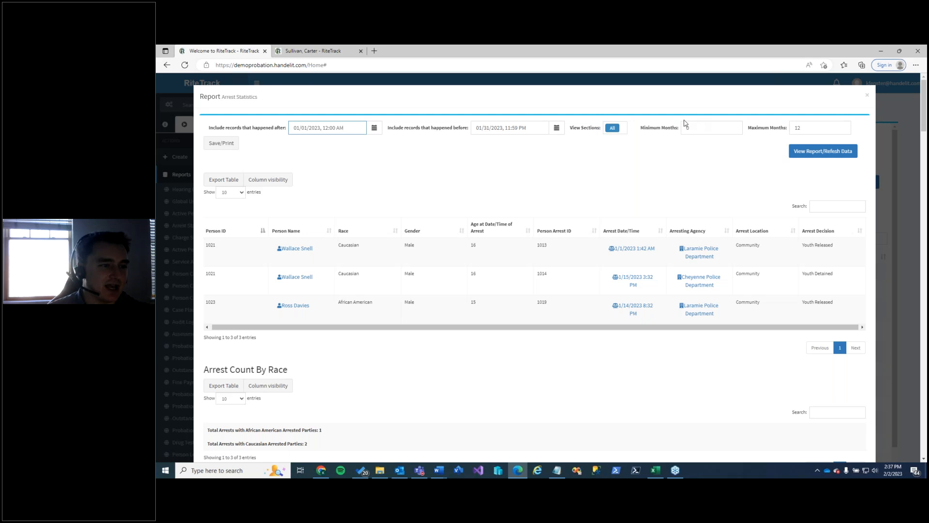
# Review the section choices offered by the View Sections filter of the Arrest Statistics report, leaving All selected
pyautogui.click(628, 129)
pyautogui.click(627, 129)
pyautogui.scroll(-3, 670, 182)
pyautogui.scroll(1, 670, 182)
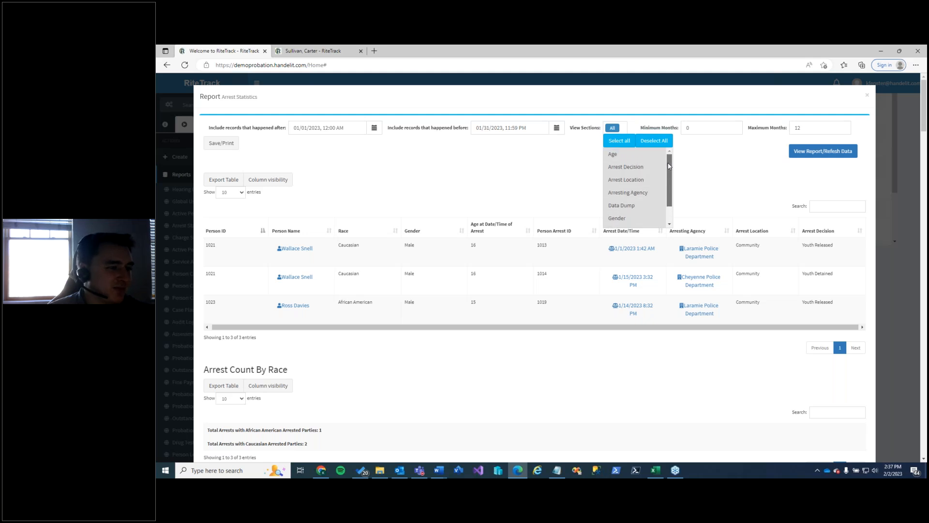
pyautogui.scroll(1, 671, 175)
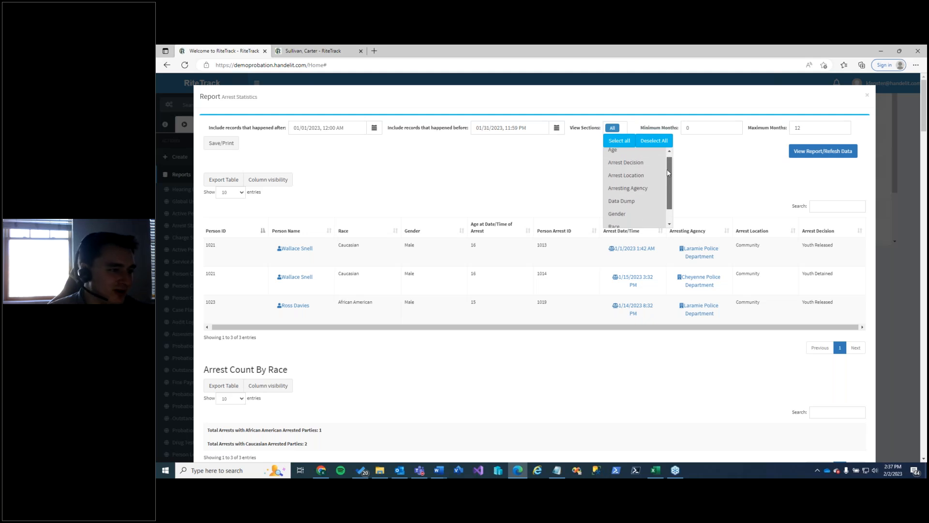
pyautogui.click(757, 177)
pyautogui.scroll(-10, 681, 195)
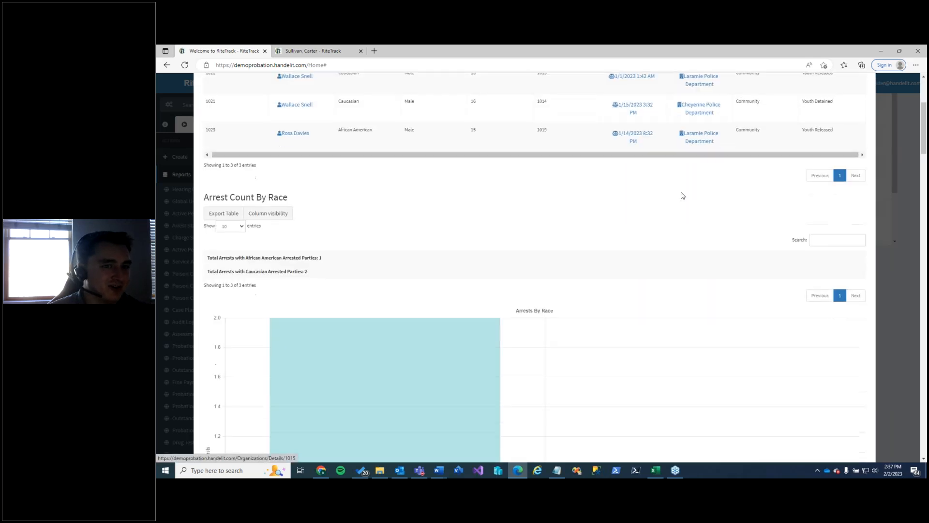
pyautogui.scroll(10, 674, 205)
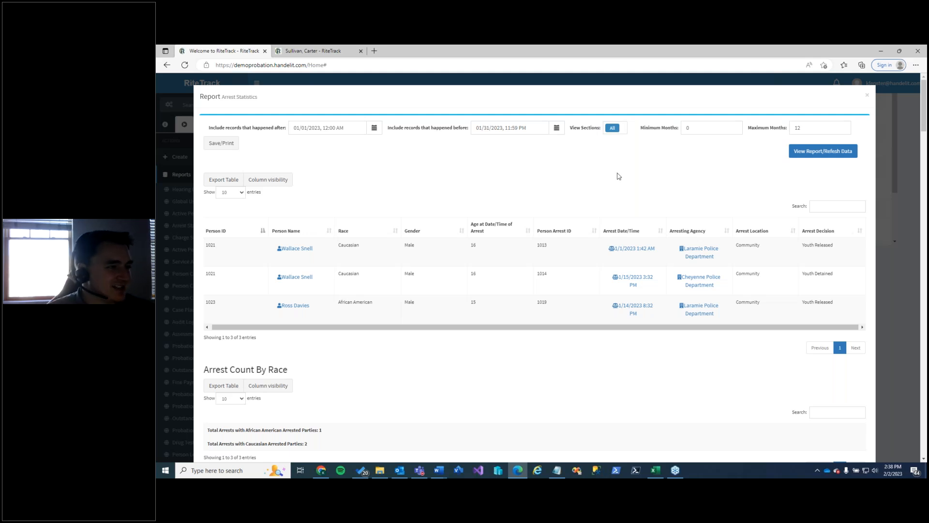
# Look through the report's age, arresting agency and location charts once more and return to the individual arrest list
pyautogui.scroll(-15, 616, 187)
pyautogui.scroll(-15, 581, 195)
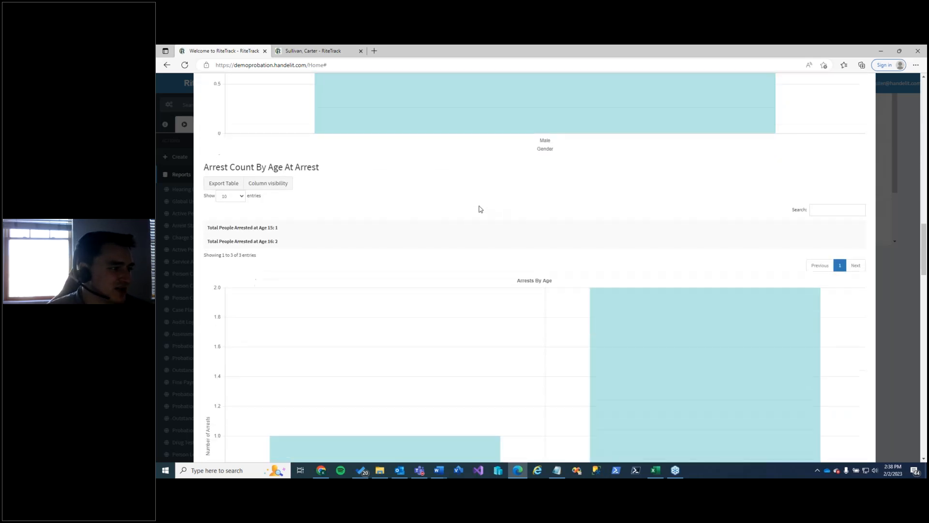
pyautogui.scroll(-15, 481, 211)
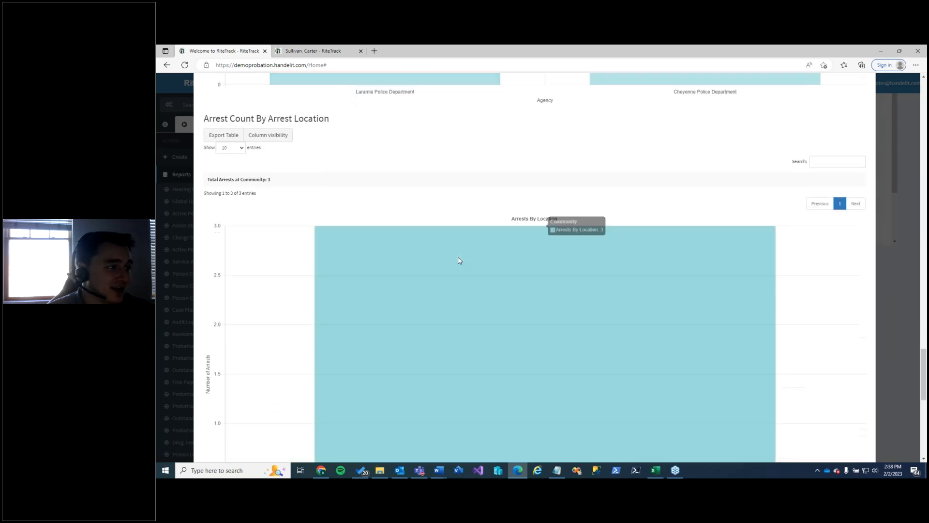
pyautogui.scroll(15, 457, 256)
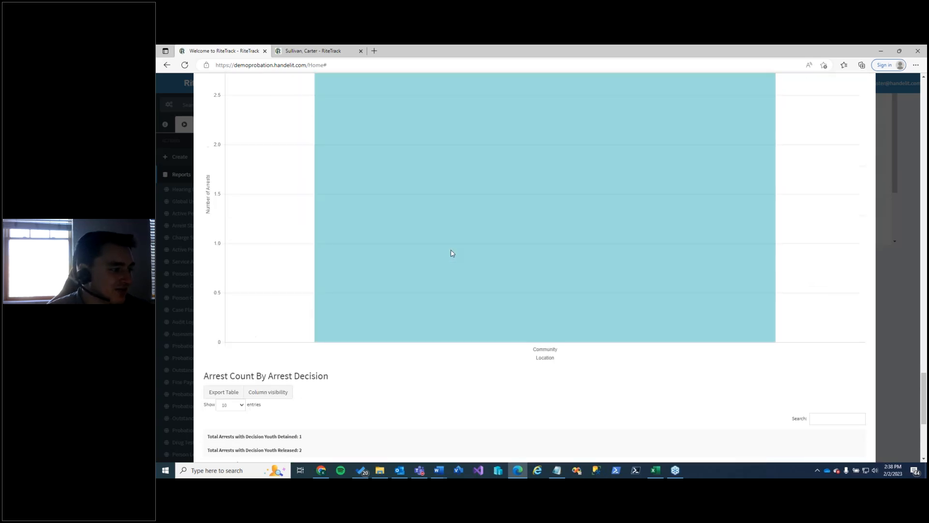
pyautogui.scroll(15, 453, 251)
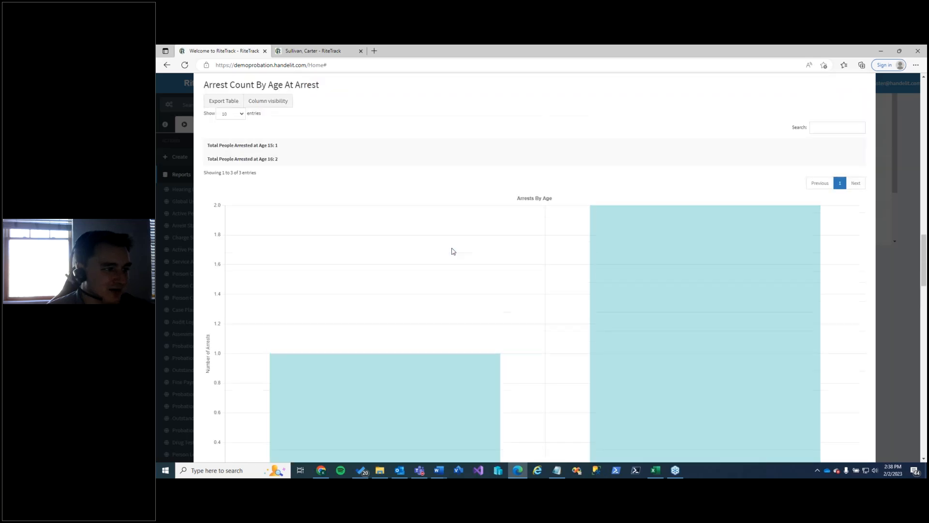
pyautogui.scroll(15, 453, 248)
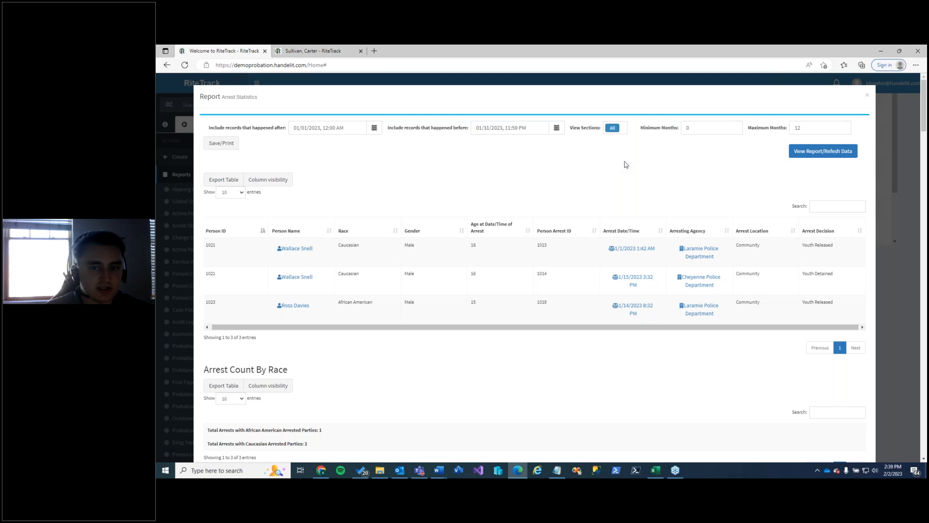
# Reopen the Arrest Statistics report and run it for records between 01/01/2020, 12:00 AM and 12/31/2020, 11:59 PM
pyautogui.click(358, 82)
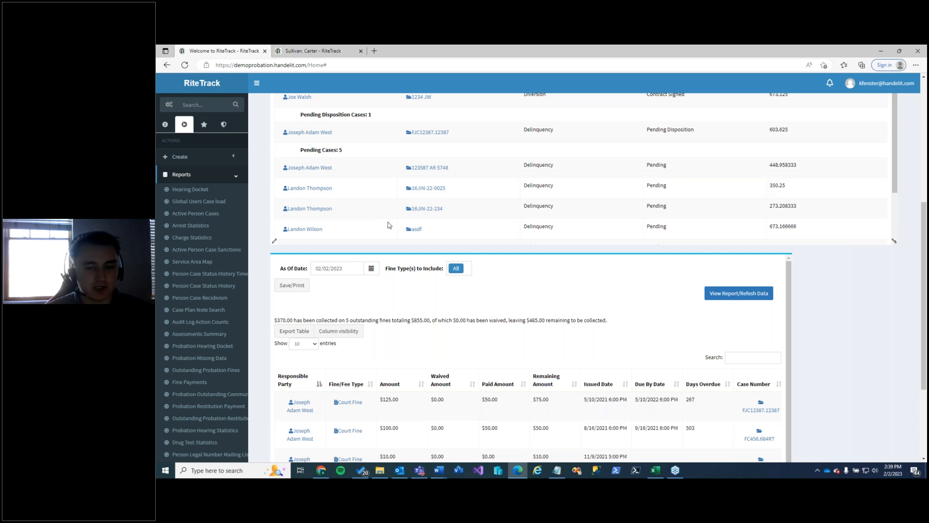
pyautogui.click(207, 226)
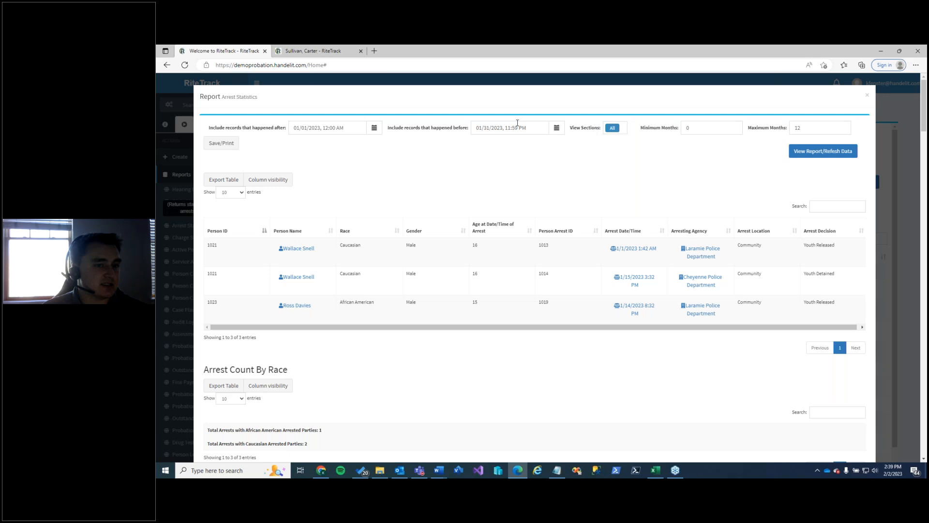
pyautogui.click(321, 128)
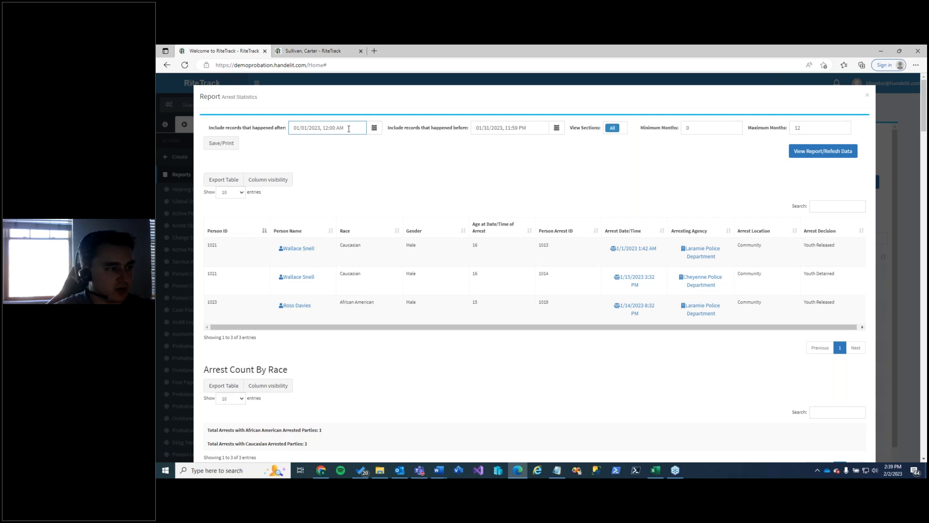
pyautogui.press('BackSpace')
pyautogui.write('0')
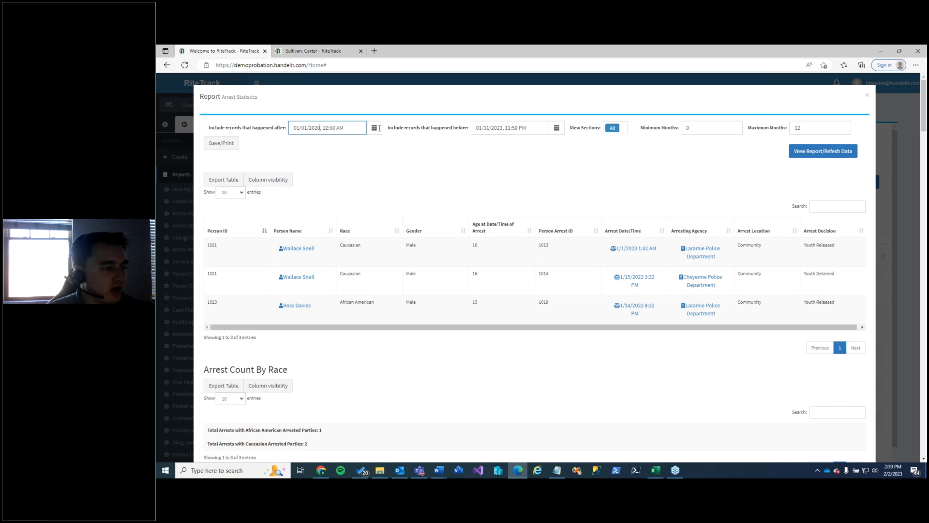
pyautogui.moveTo(530, 128); pyautogui.dragTo(495, 128)
pyautogui.tripleClick(534, 127)
pyautogui.write('12/31')
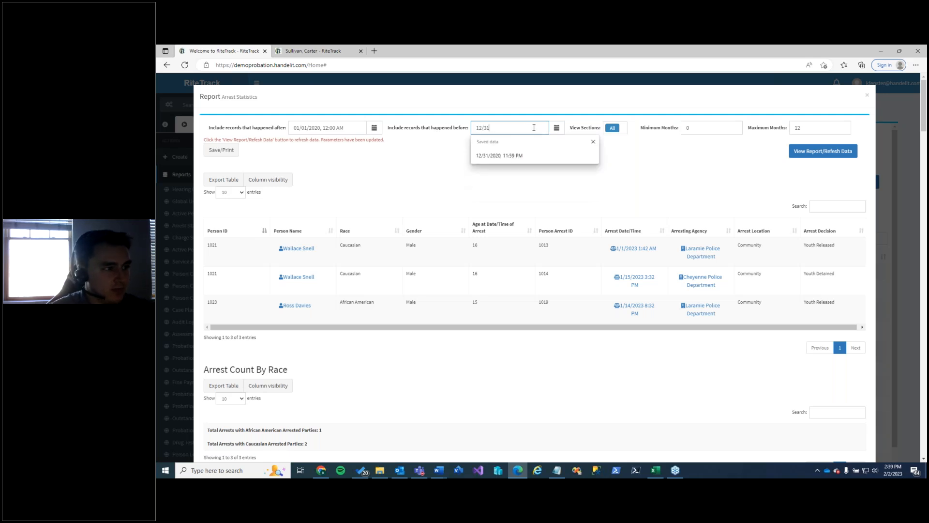
pyautogui.click(533, 155)
pyautogui.click(794, 152)
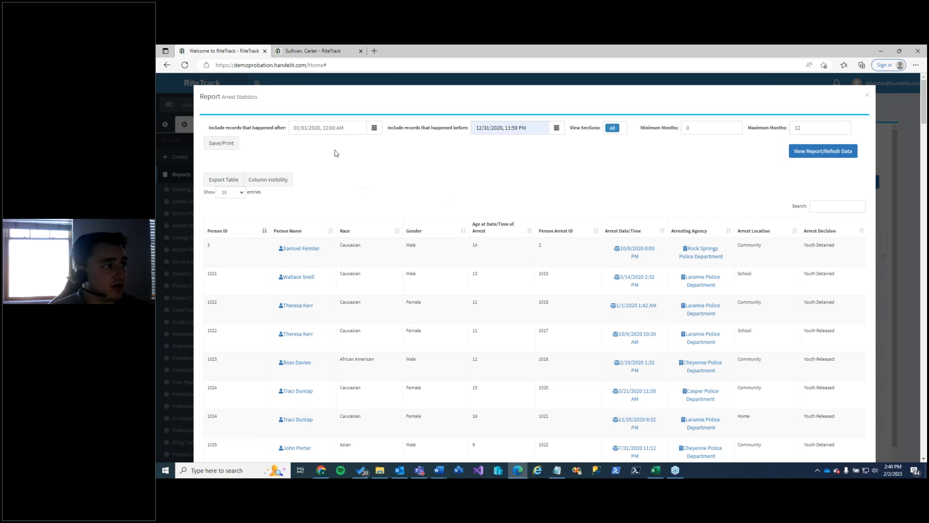
# Export the individual arrest list to Excel and open the downloaded Arrest Statistics.xlsx in a maximized window with editing enabled
pyautogui.click(225, 180)
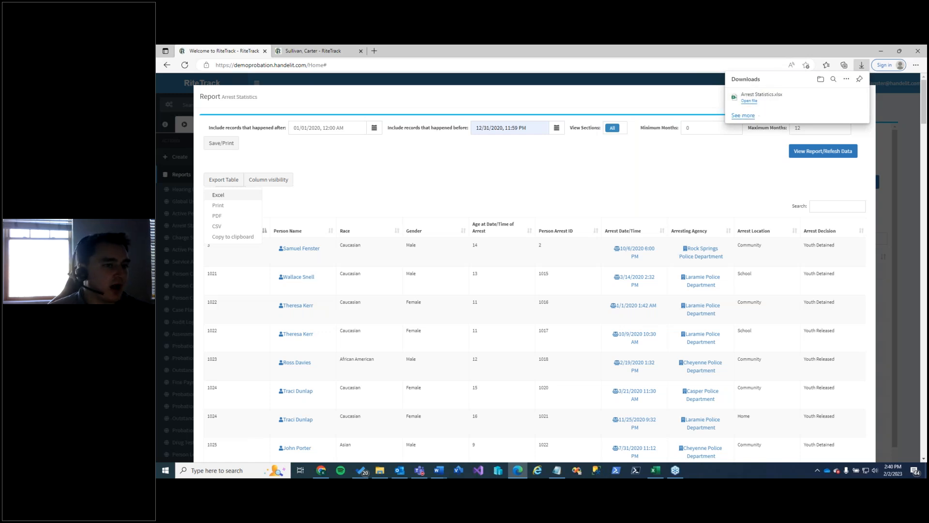
pyautogui.click(658, 173)
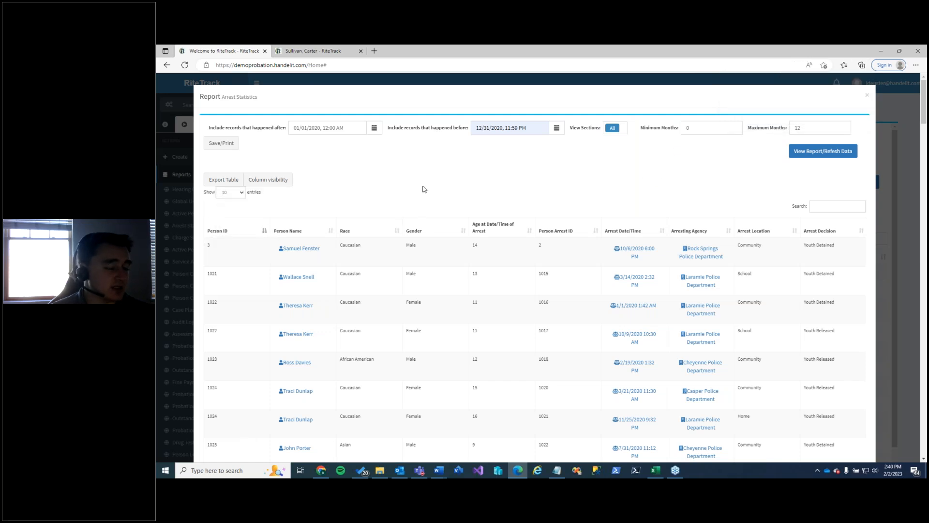
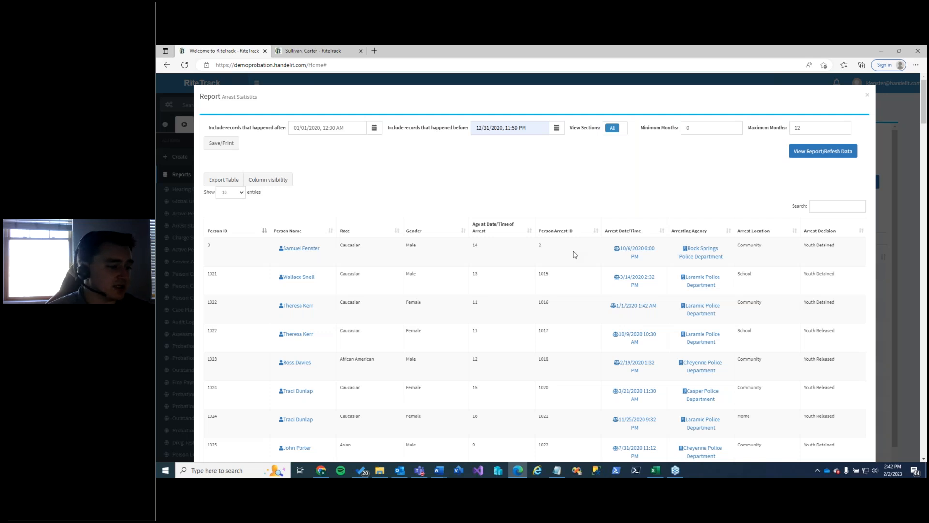
pyautogui.click(380, 471)
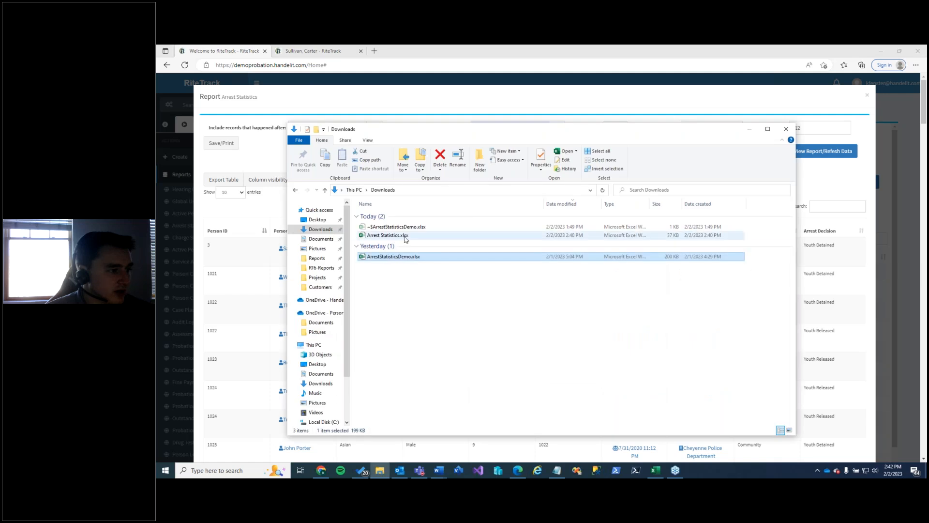
pyautogui.click(406, 237)
pyautogui.doubleClick(406, 237)
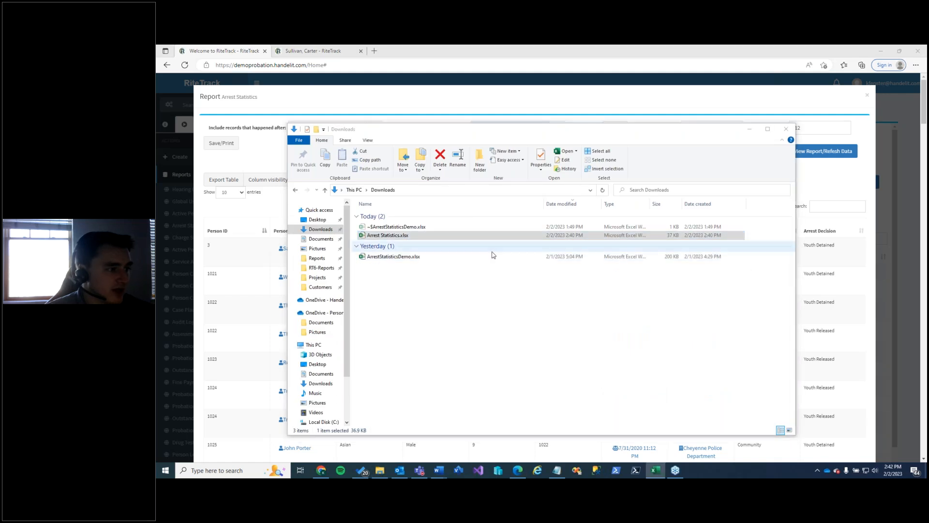
pyautogui.click(748, 130)
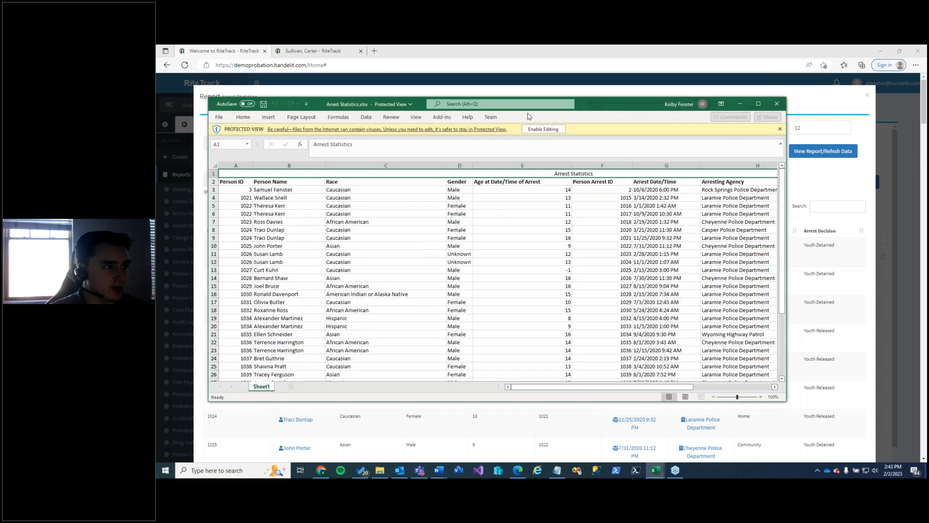
pyautogui.click(555, 132)
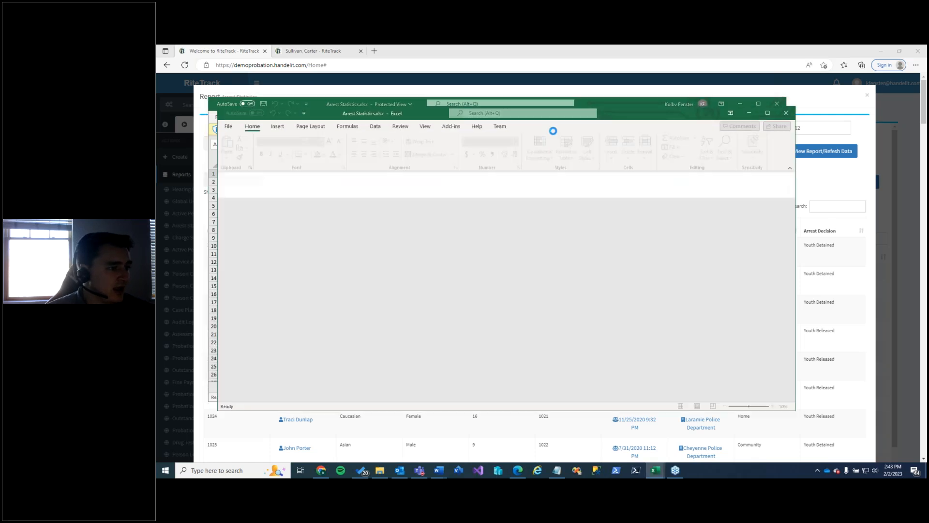
pyautogui.doubleClick(657, 117)
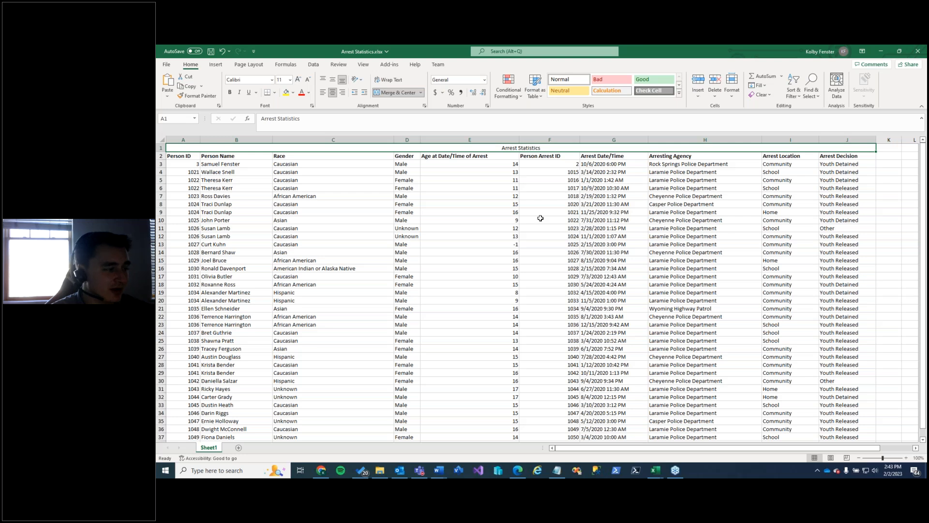
# Format the arrest data in A2:J37 as a table with headers, using a blue style from the Light group
pyautogui.moveTo(178, 157); pyautogui.dragTo(770, 204)
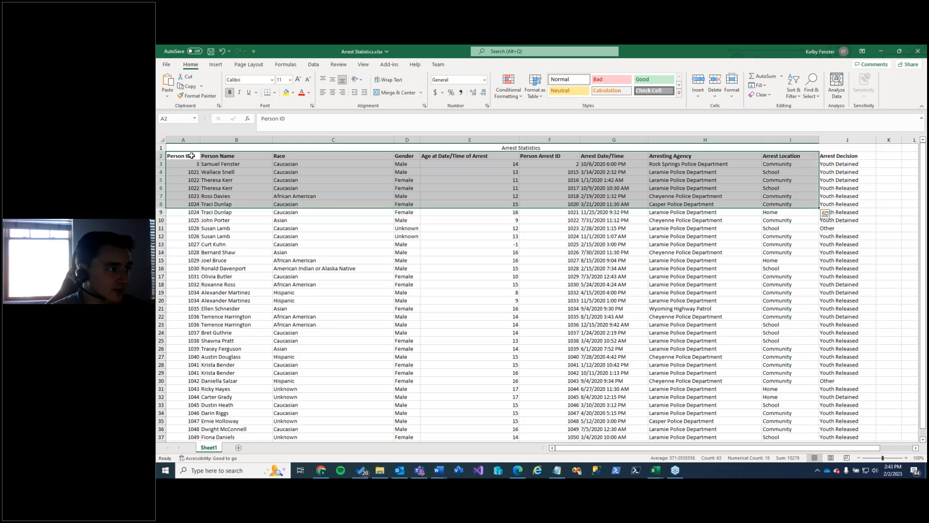
pyautogui.click(240, 187)
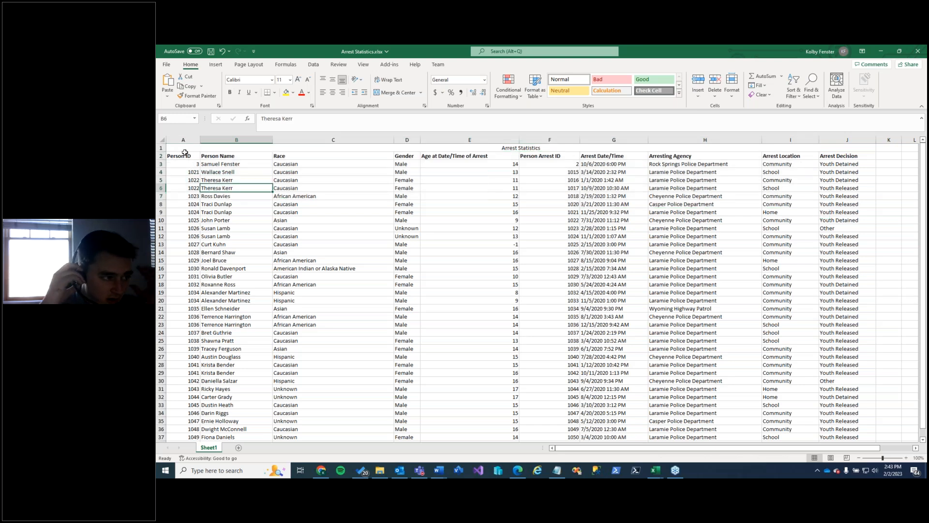
pyautogui.click(171, 154)
pyautogui.moveTo(199, 164); pyautogui.dragTo(867, 394)
pyautogui.scroll(2, 544, 270)
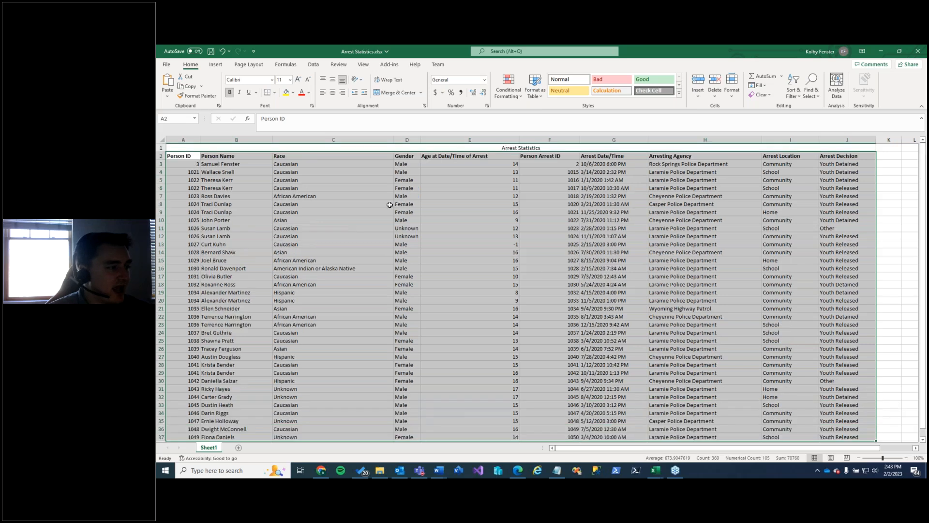
pyautogui.click(541, 96)
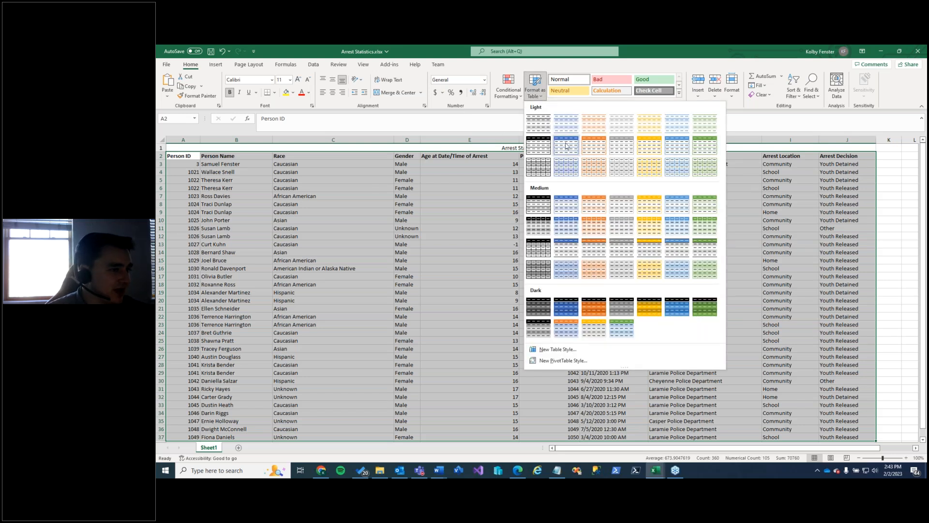
pyautogui.click(566, 152)
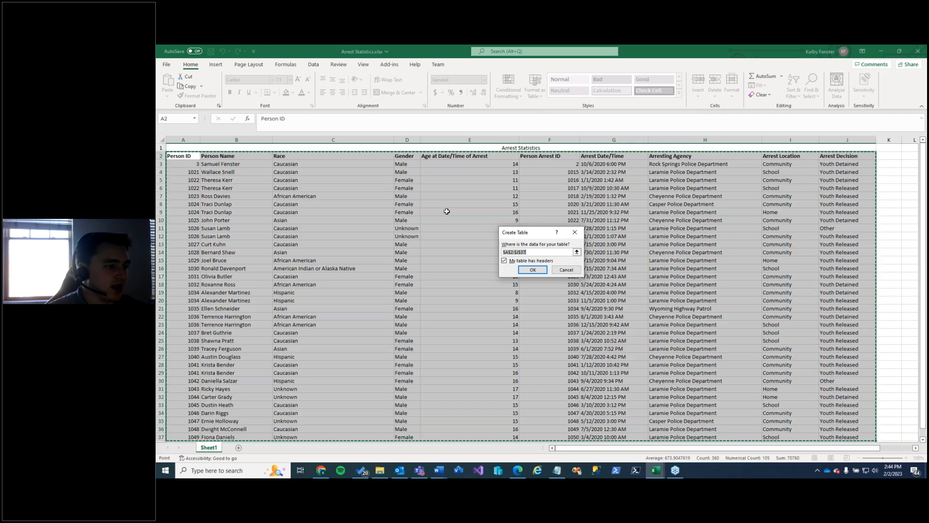
pyautogui.click(527, 272)
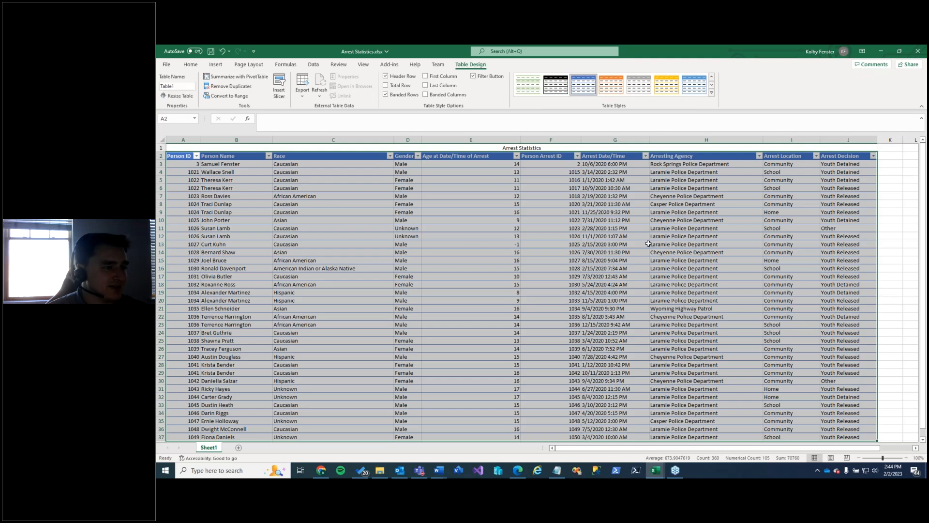
# Filter the table's Gender column to show only Male, excluding Female and Unknown
pyautogui.click(371, 196)
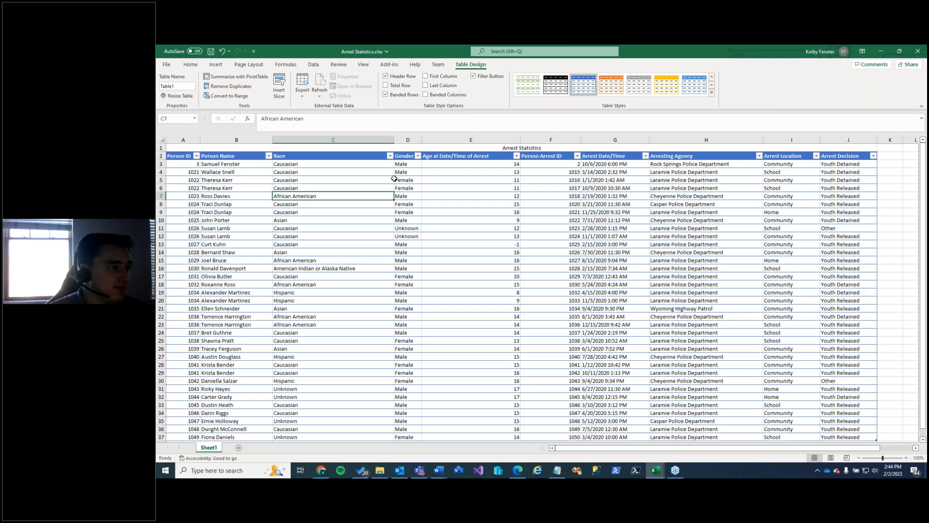
pyautogui.click(419, 157)
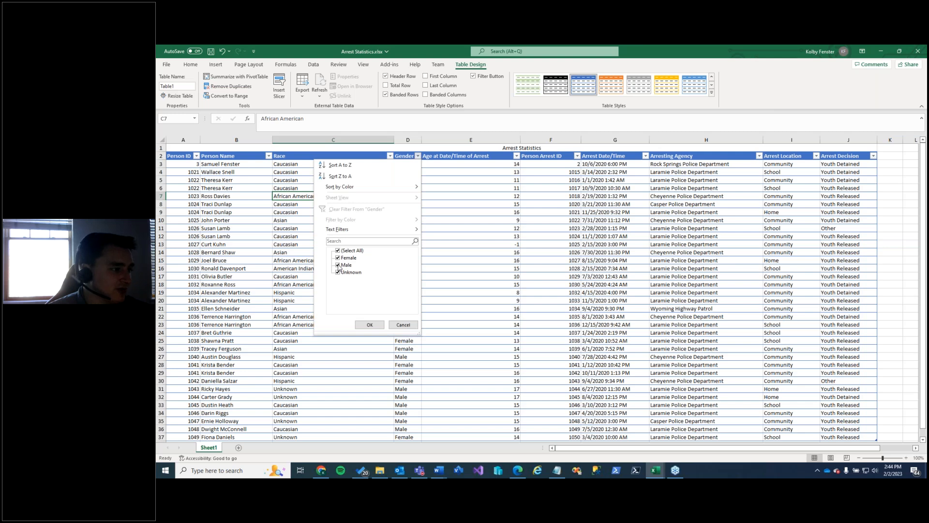
pyautogui.click(338, 258)
pyautogui.click(338, 272)
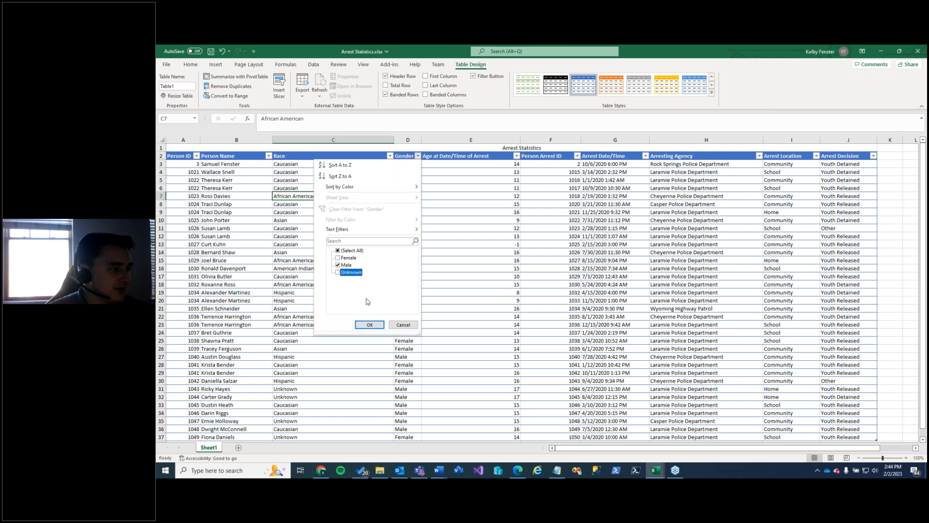
pyautogui.click(370, 324)
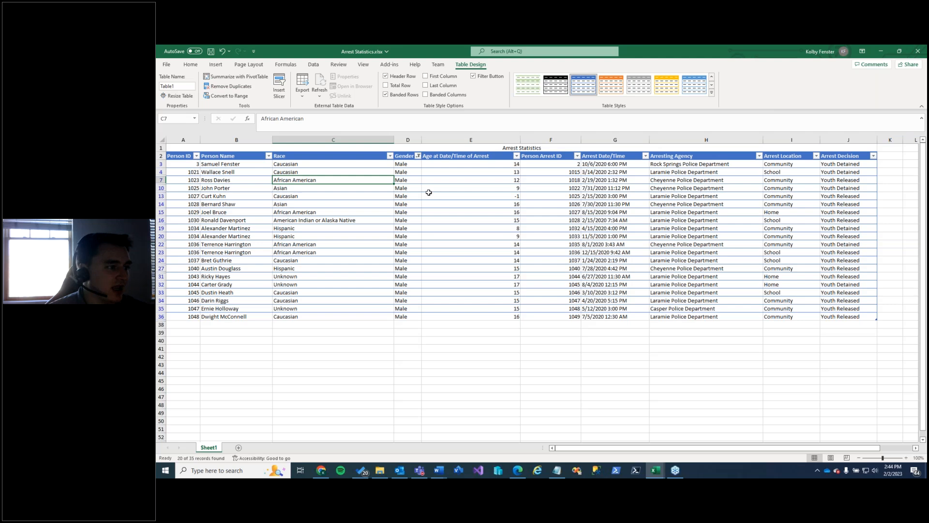
# Restore all Gender values in the table's filter
pyautogui.click(418, 158)
pyautogui.click(349, 251)
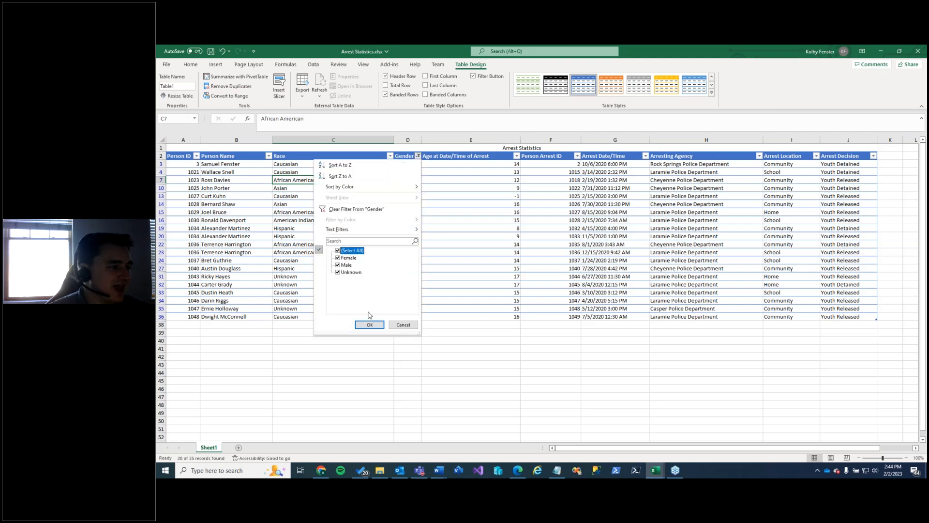
pyautogui.click(370, 324)
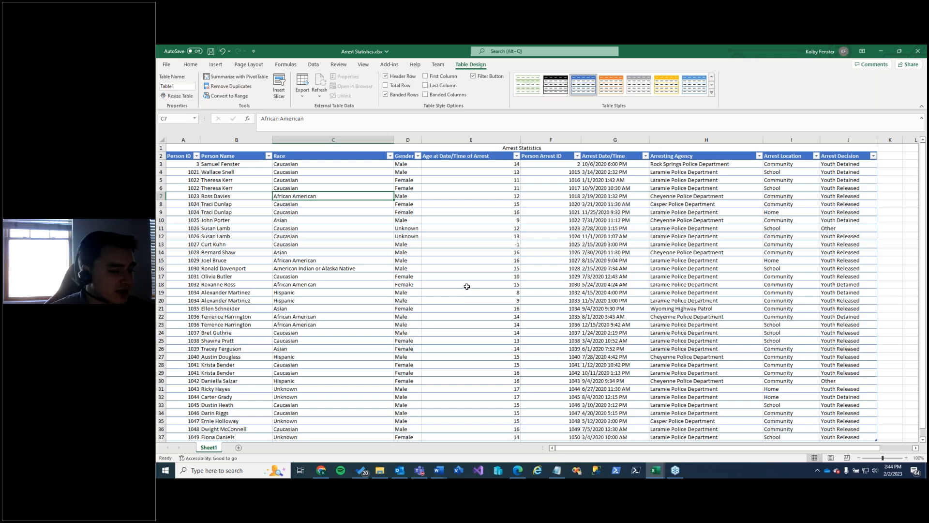
pyautogui.click(426, 275)
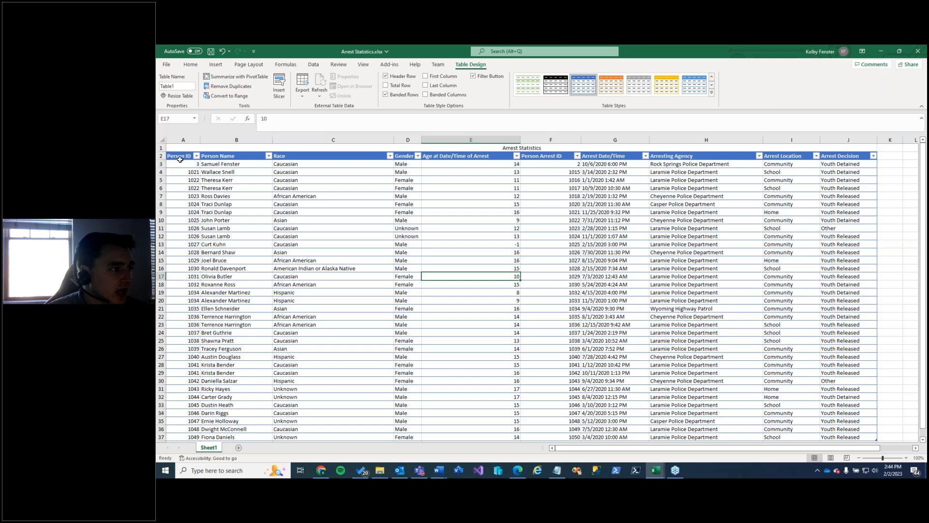
# Name the table's data rows A3:J37 "Arrests" and check the list of defined names
pyautogui.moveTo(178, 164); pyautogui.dragTo(866, 438)
pyautogui.scroll(-1, 445, 282)
pyautogui.scroll(1, 426, 276)
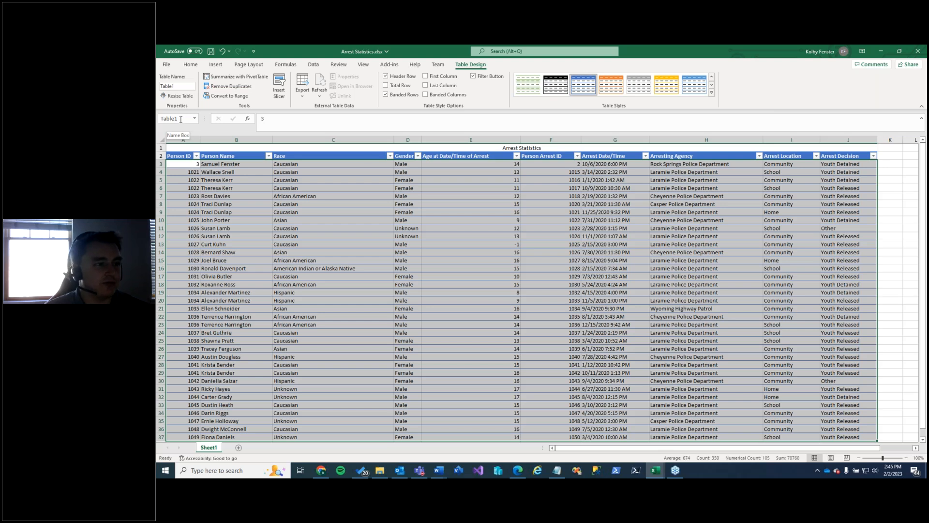
pyautogui.click(181, 119)
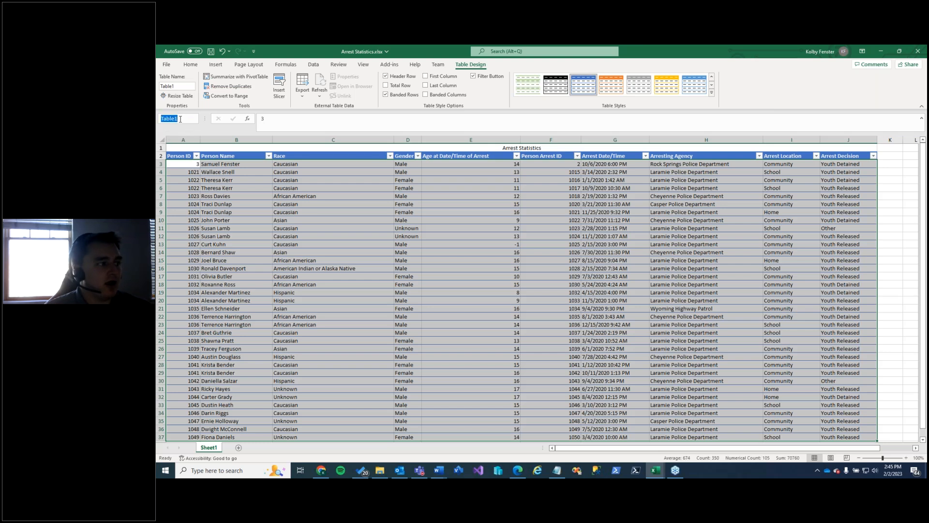
pyautogui.write('Arrests')
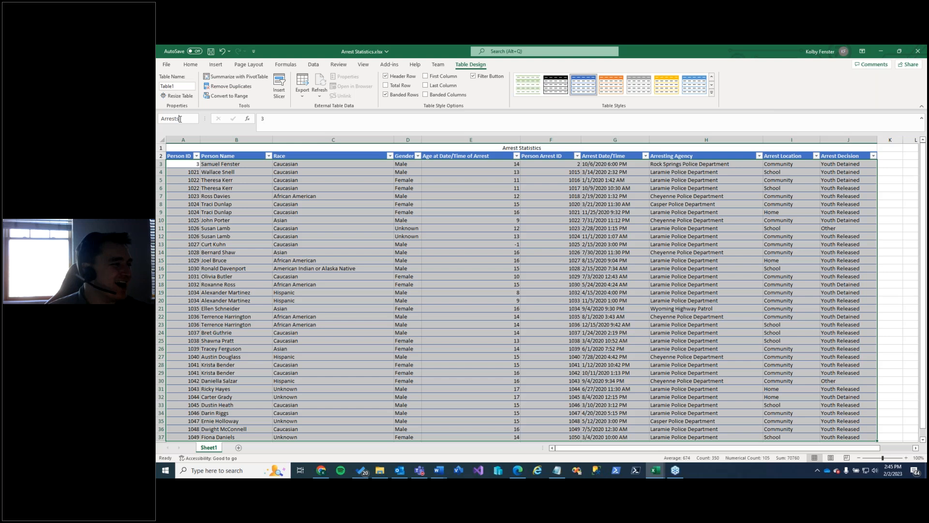
pyautogui.press('Return')
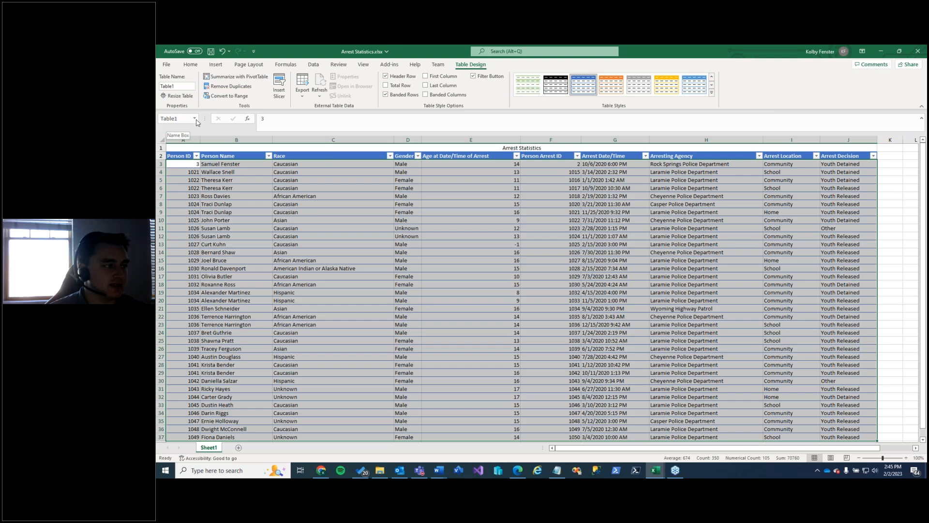
pyautogui.click(195, 119)
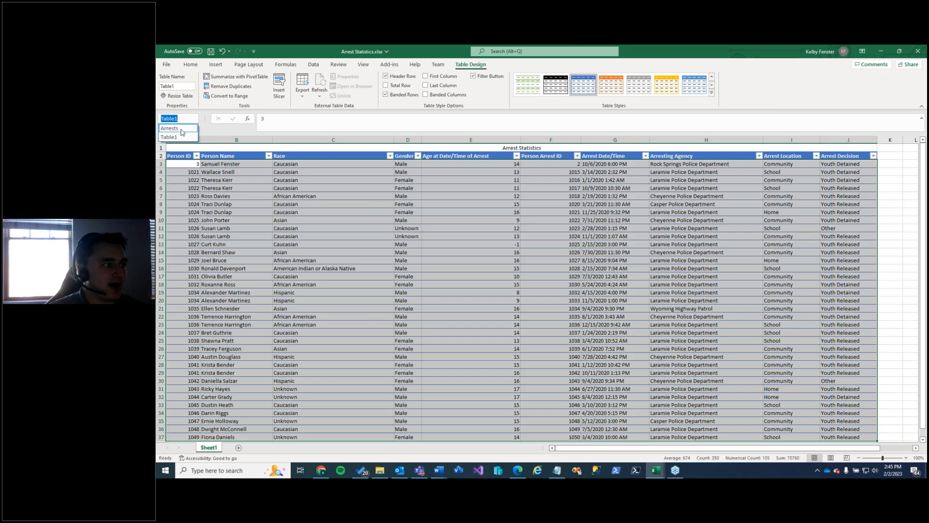
pyautogui.press('Escape')
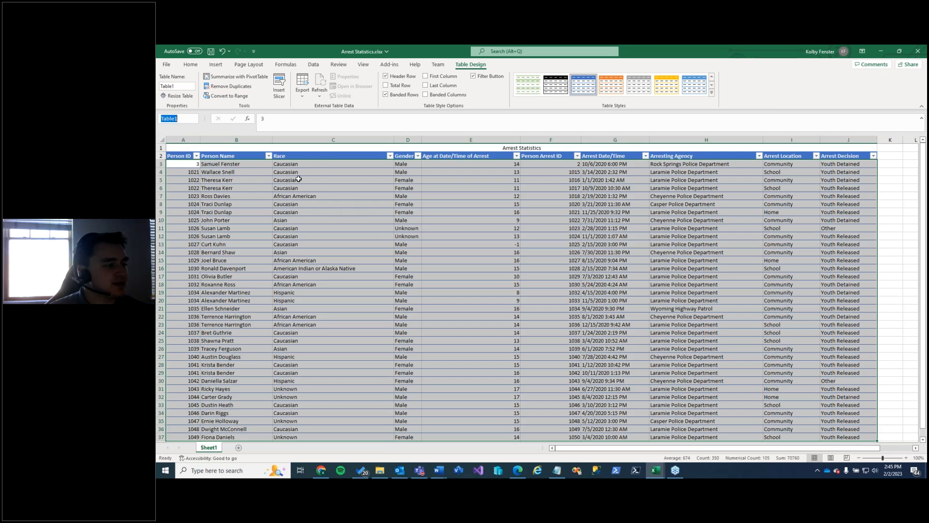
pyautogui.click(441, 223)
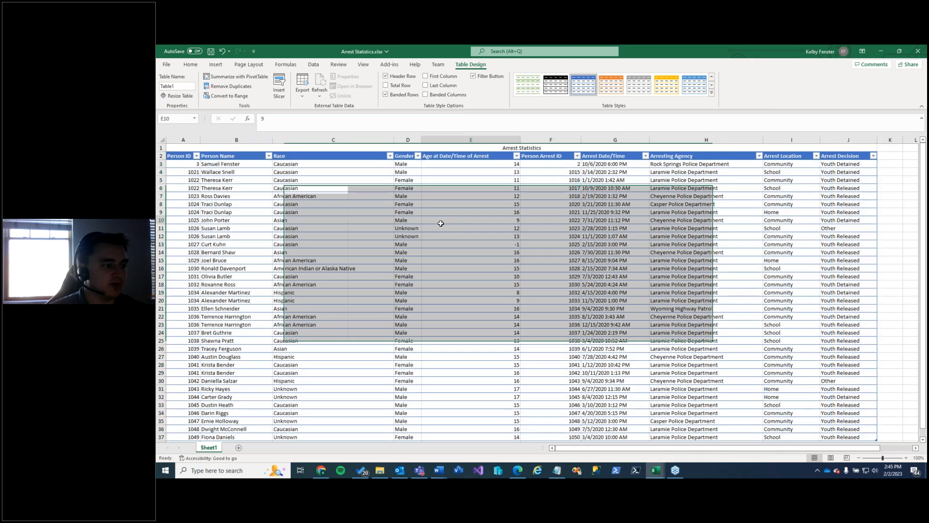
# Select the whole table A2:J37 with its header row and review the Format as Table styles without applying one
pyautogui.click(187, 159)
pyautogui.moveTo(187, 159); pyautogui.dragTo(750, 350)
pyautogui.moveTo(788, 385); pyautogui.dragTo(856, 435)
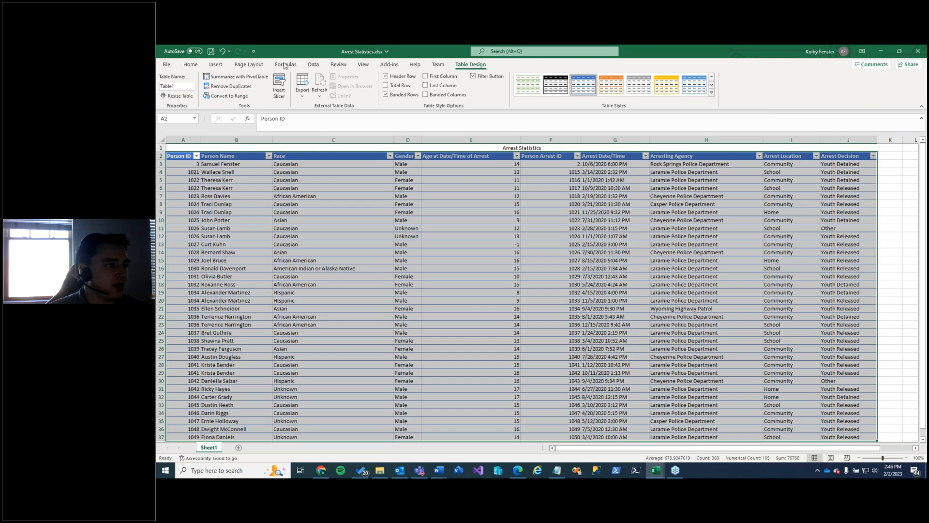
pyautogui.click(195, 66)
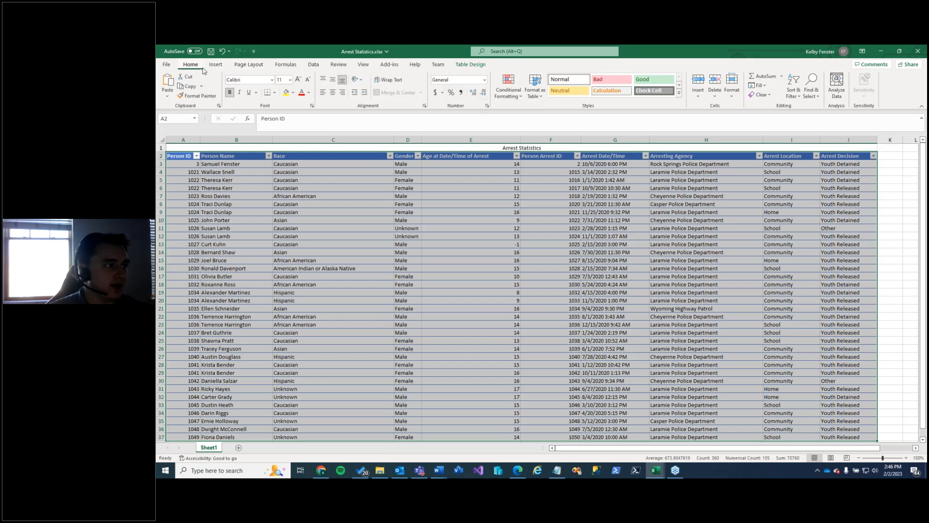
pyautogui.click(537, 98)
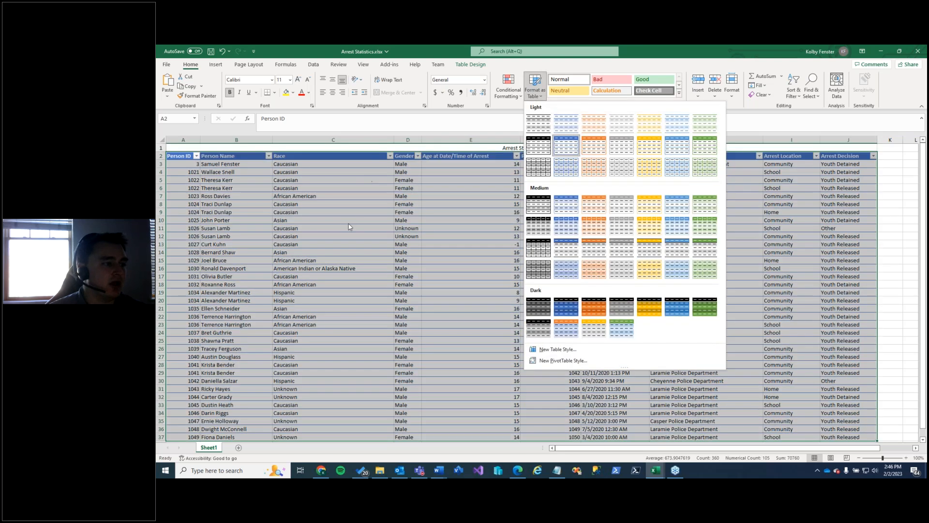
pyautogui.click(359, 219)
pyautogui.click(364, 219)
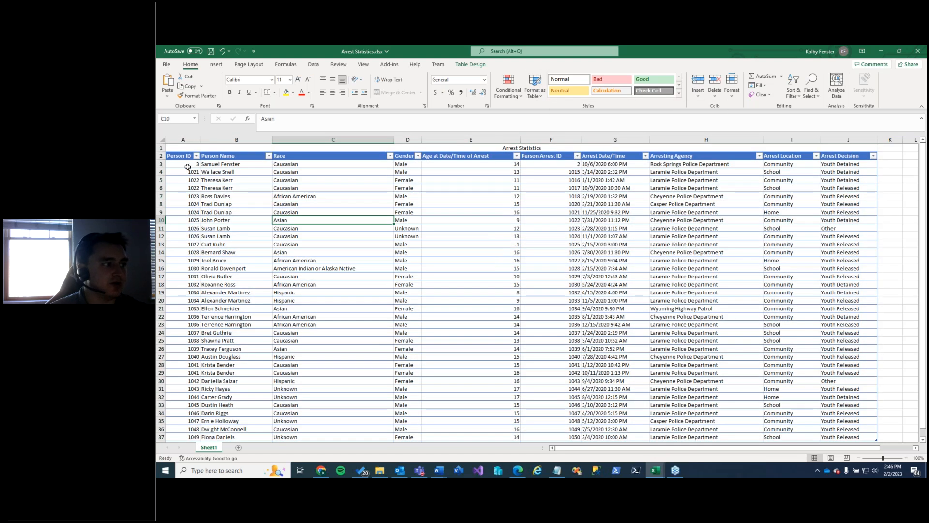
# Select data rows A3:J37 again and recall the defined name Arrests to check the range it covers
pyautogui.moveTo(188, 167); pyautogui.dragTo(855, 437)
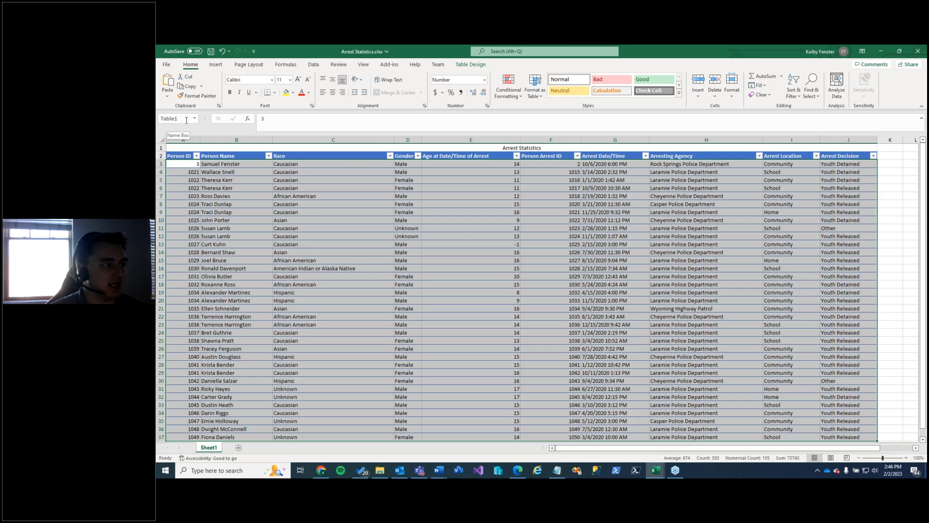
pyautogui.click(197, 122)
pyautogui.click(194, 119)
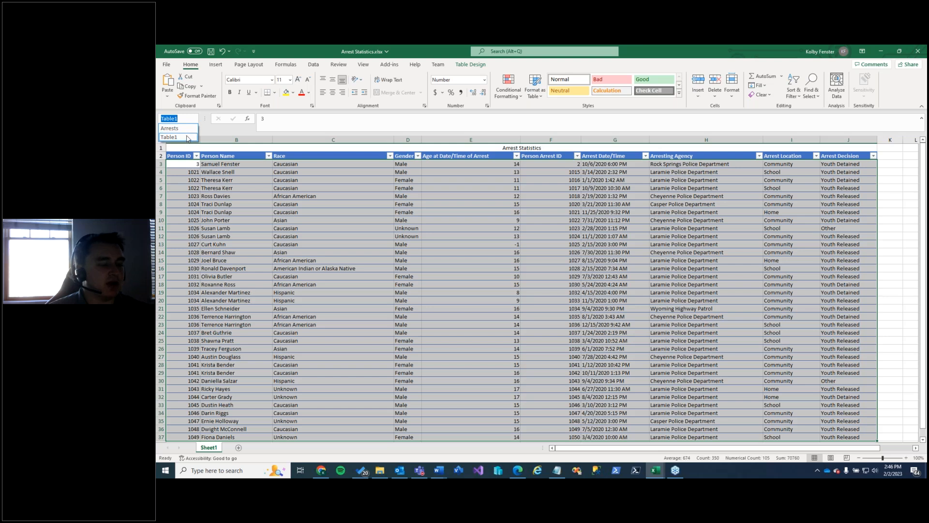
pyautogui.click(168, 129)
pyautogui.click(297, 206)
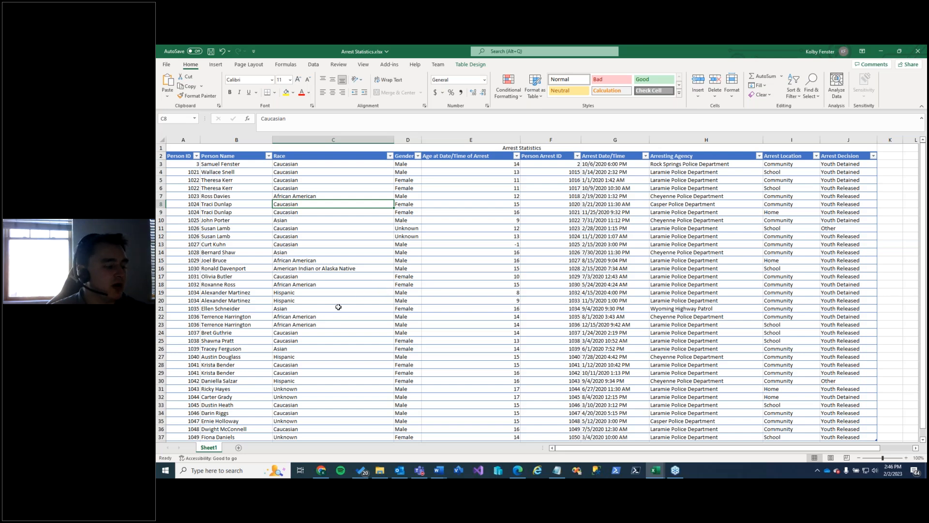
# Add a new worksheet and insert a PivotTable from Arrests at Sheet2!$A$1, adding the data to the Data Model
pyautogui.click(238, 452)
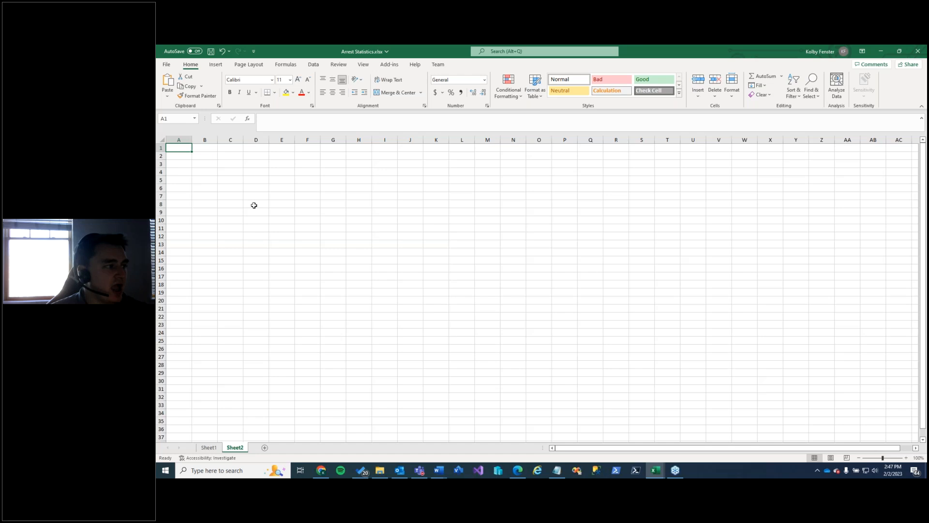
pyautogui.click(216, 66)
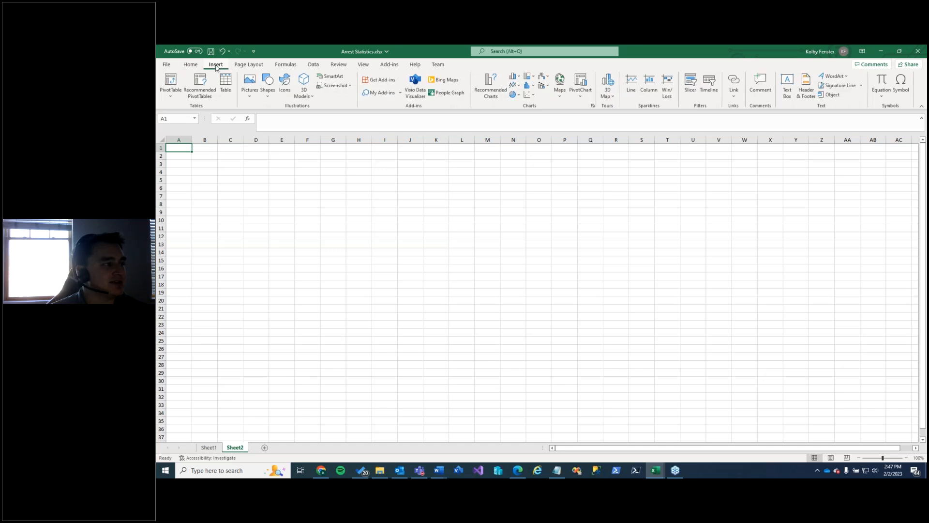
pyautogui.click(171, 79)
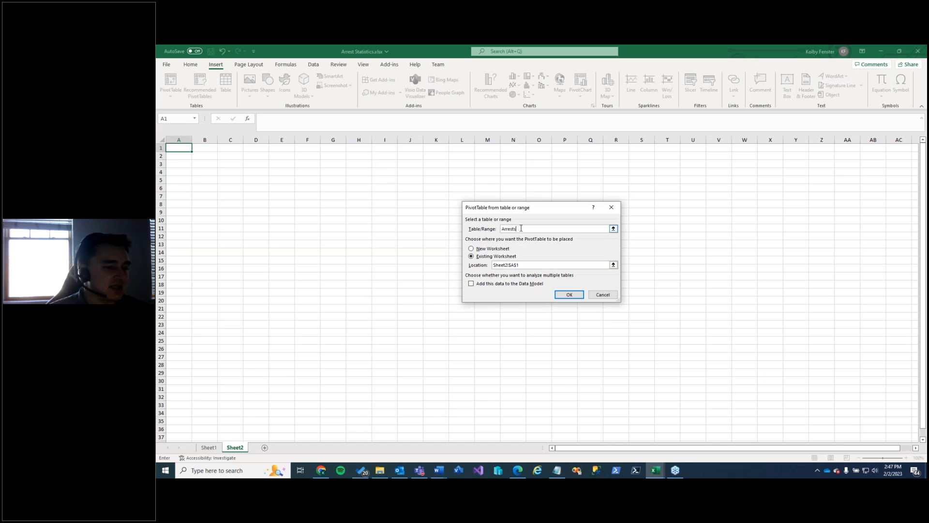
pyautogui.click(471, 285)
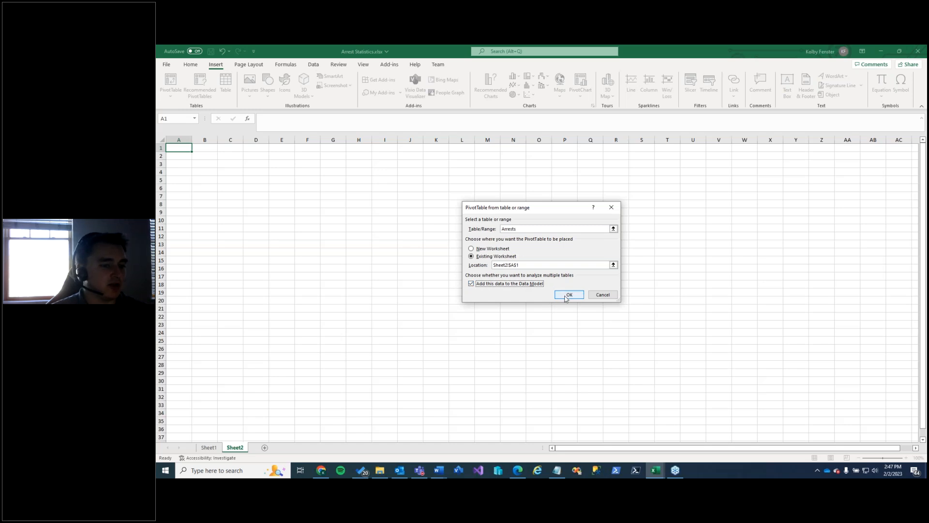
pyautogui.click(568, 295)
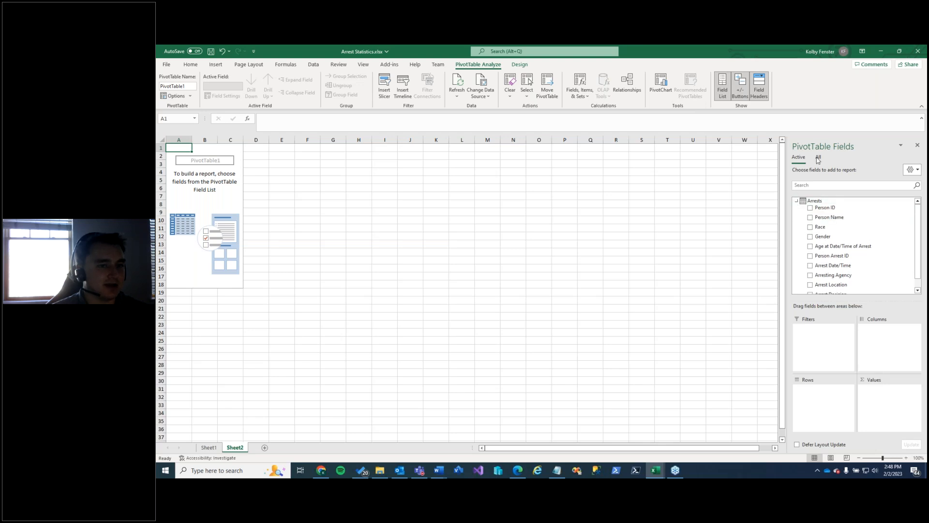
# Add the Person ID field to the PivotTable's values
pyautogui.click(840, 63)
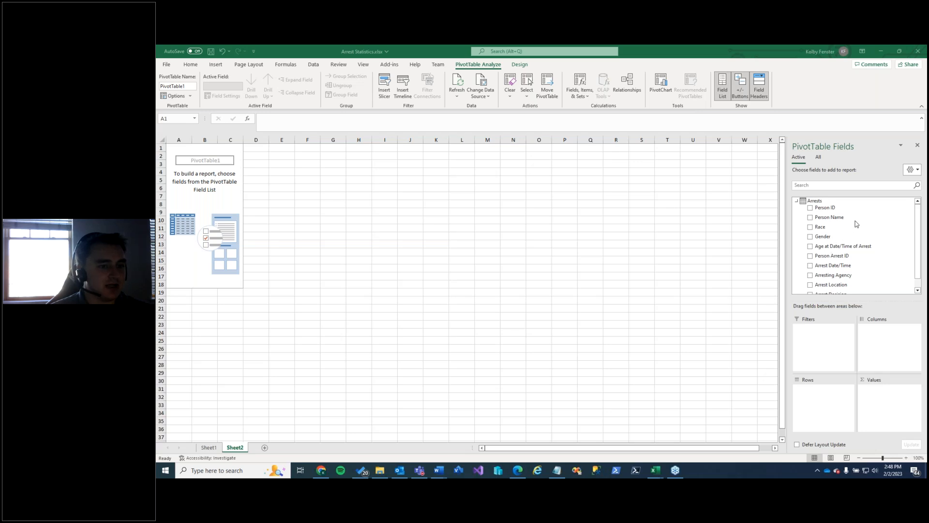
pyautogui.click(918, 242)
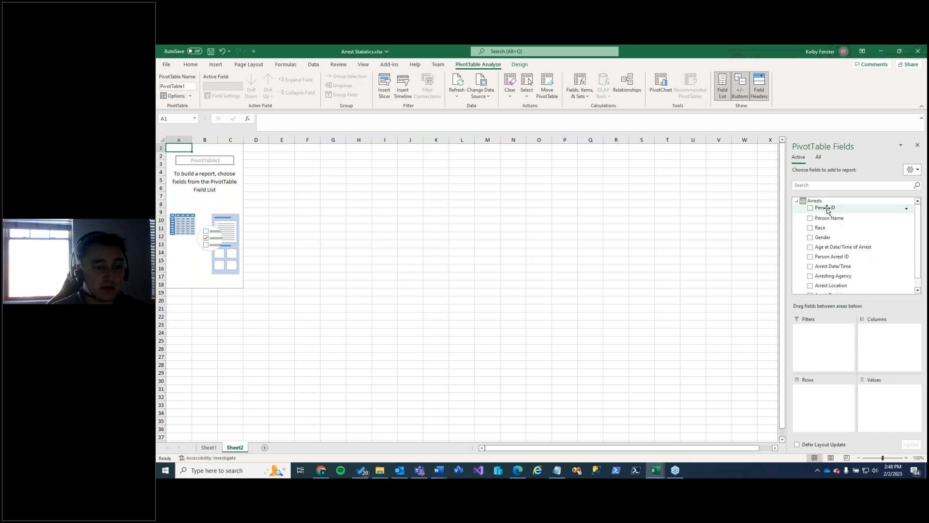
pyautogui.moveTo(827, 211); pyautogui.dragTo(893, 394)
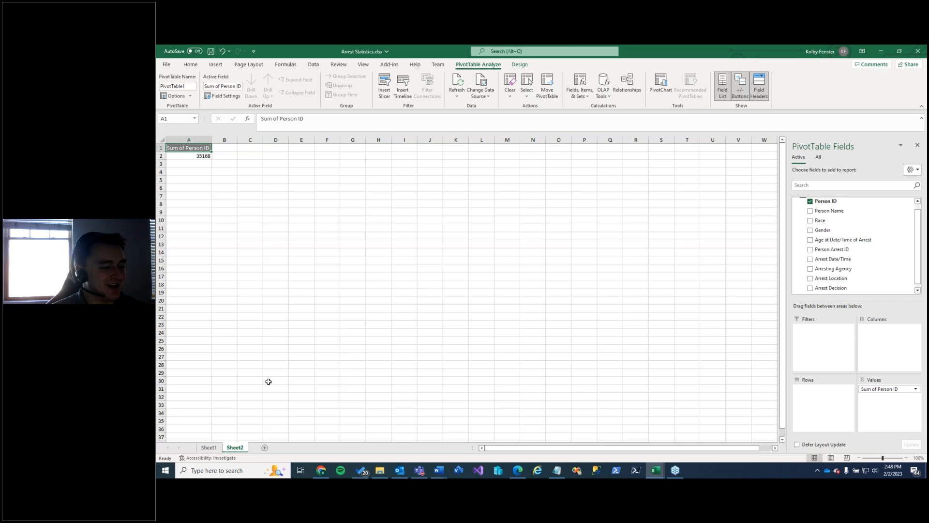
# Select the Person ID values A3:A37 on Sheet1 to examine their sum, and return to the PivotTable on Sheet2
pyautogui.click(209, 448)
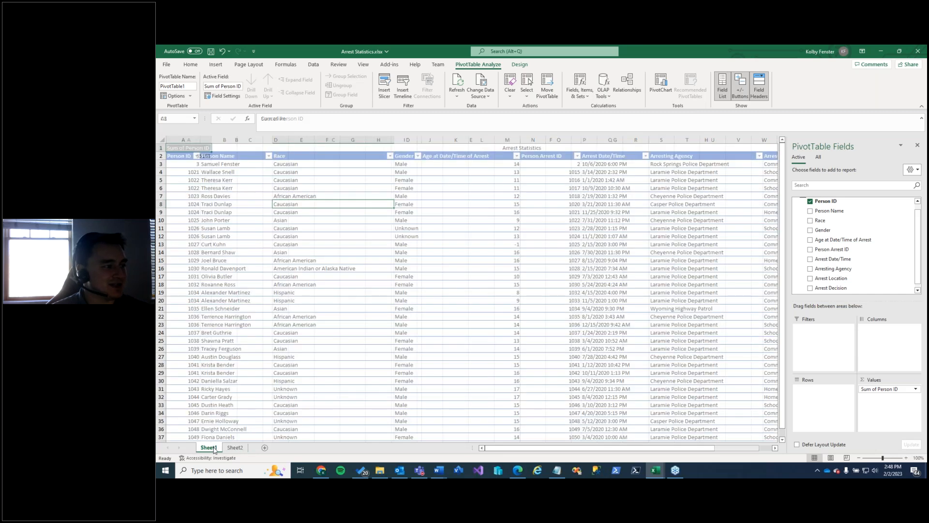
pyautogui.moveTo(177, 164); pyautogui.dragTo(186, 438)
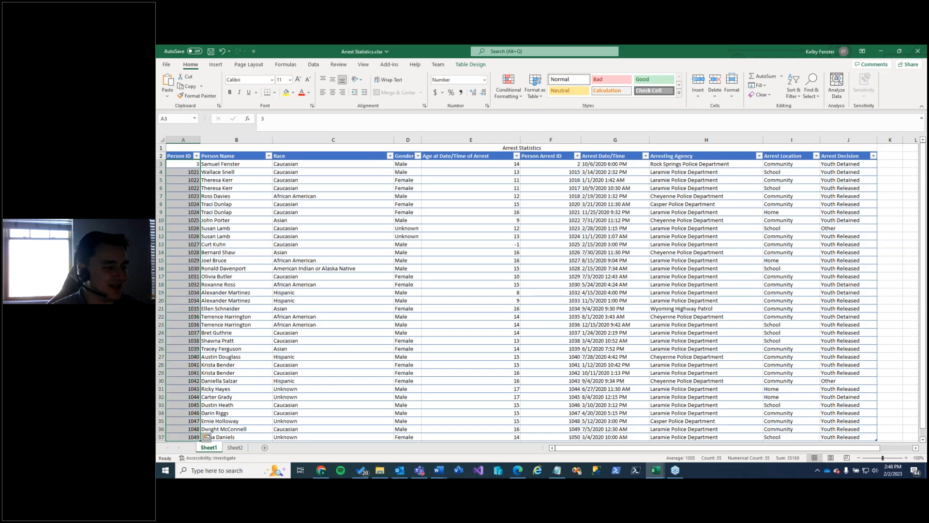
pyautogui.click(234, 448)
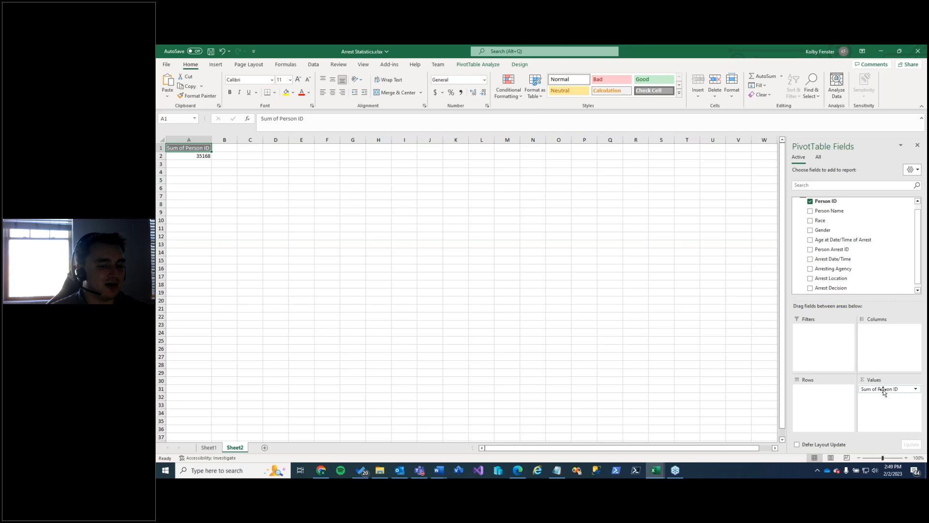
# Summarize the Person ID value field by Distinct Count in the PivotTable
pyautogui.click(915, 389)
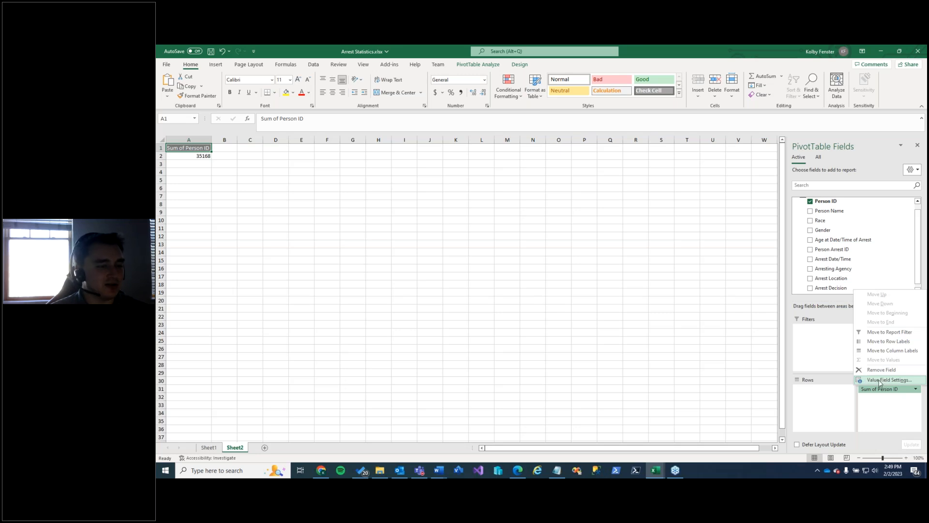
pyautogui.click(880, 380)
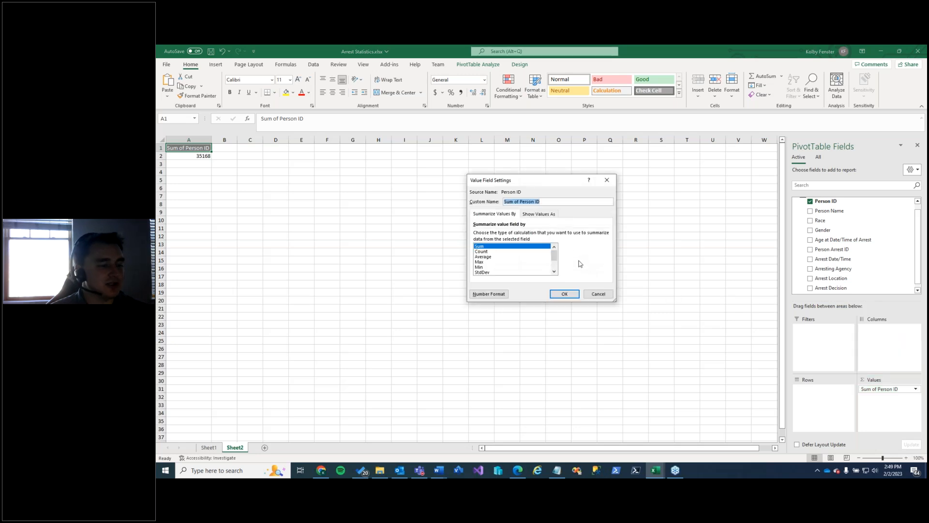
pyautogui.moveTo(555, 258); pyautogui.dragTo(555, 266)
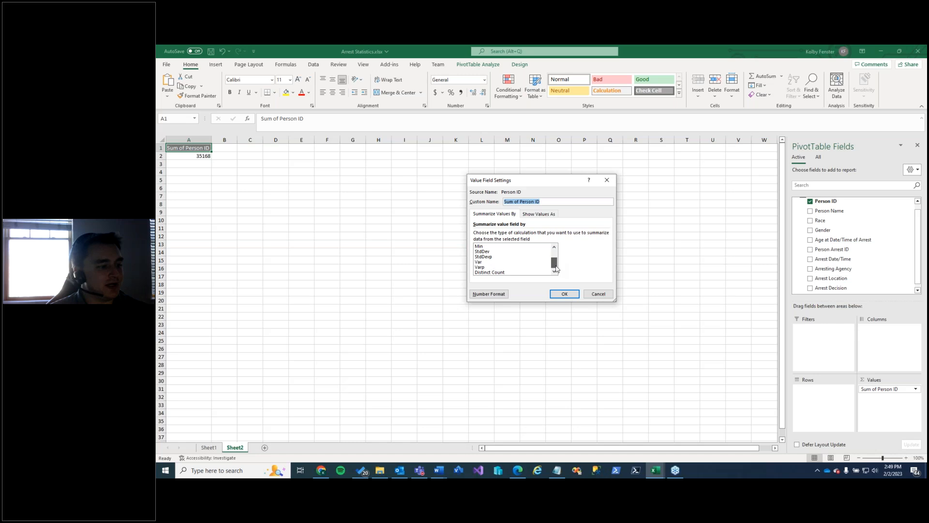
pyautogui.click(487, 272)
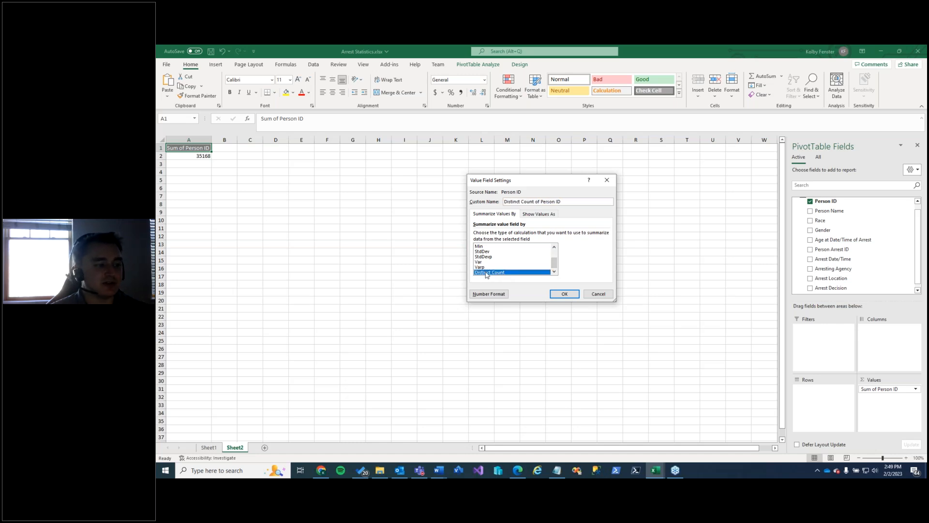
pyautogui.click(564, 295)
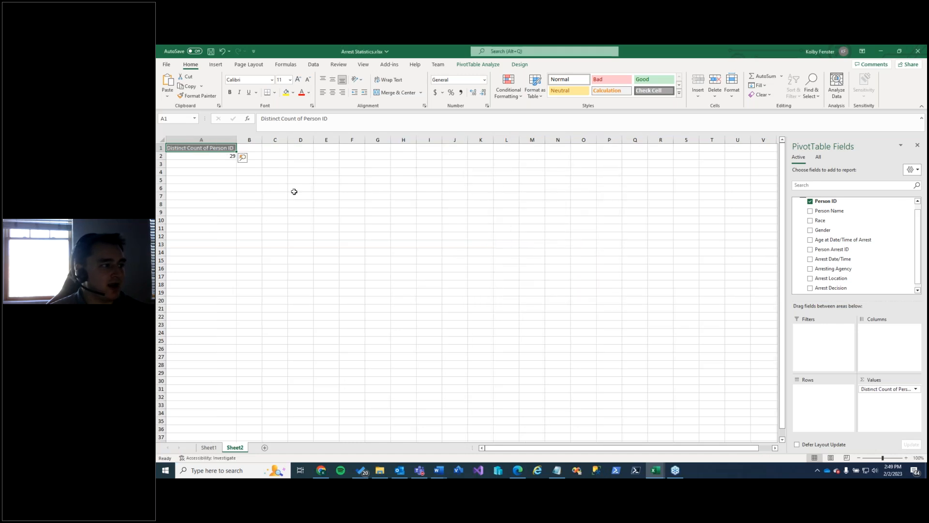
pyautogui.moveTo(215, 154)
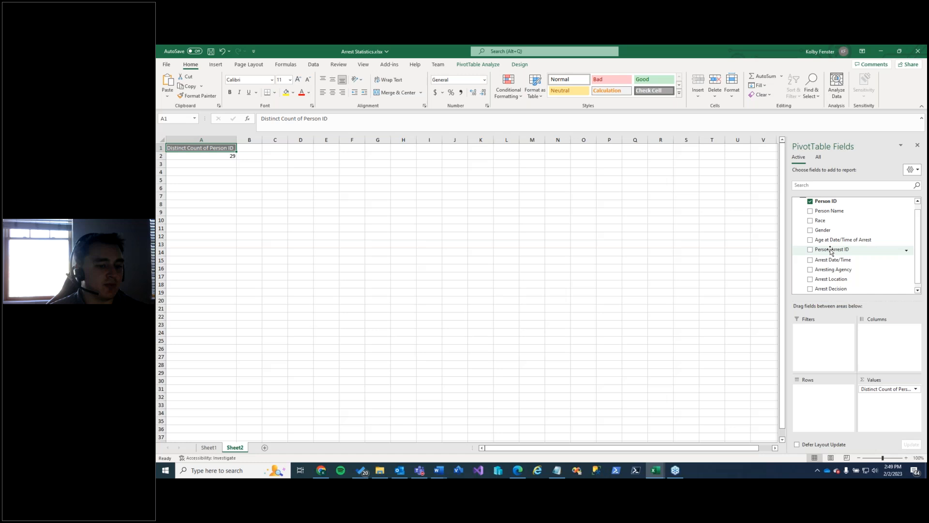
# Add Person Arrest ID to the PivotTable's values, and select the Person Arrest ID values F3:F37 on Sheet1 to compare their sum
pyautogui.moveTo(831, 251); pyautogui.dragTo(889, 406)
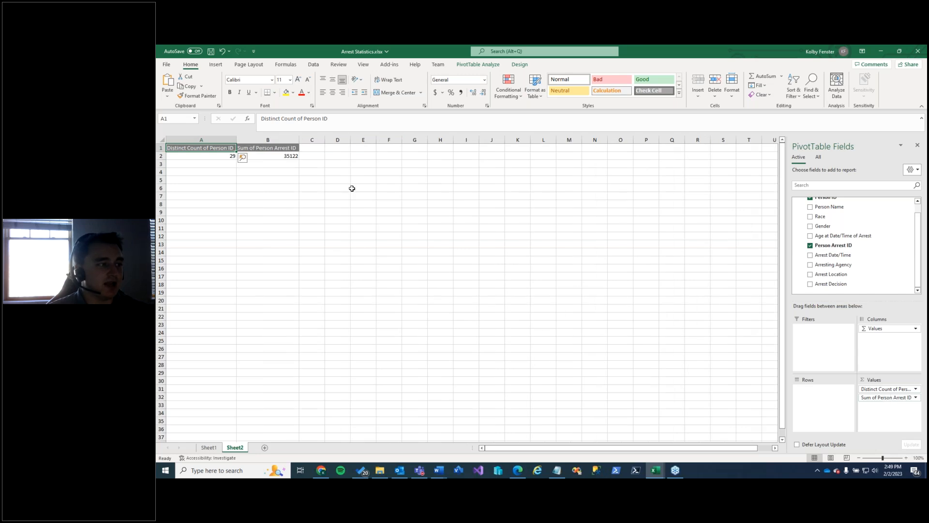
pyautogui.moveTo(288, 155)
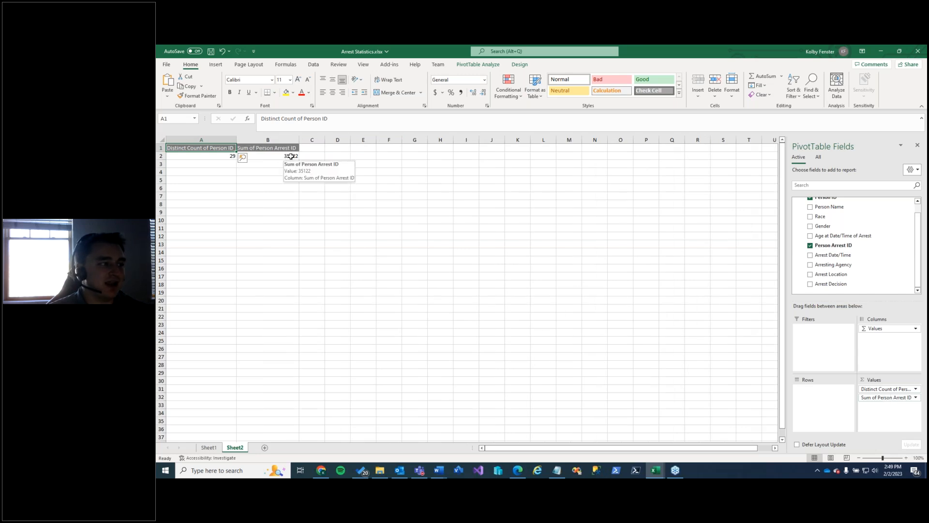
pyautogui.click(210, 448)
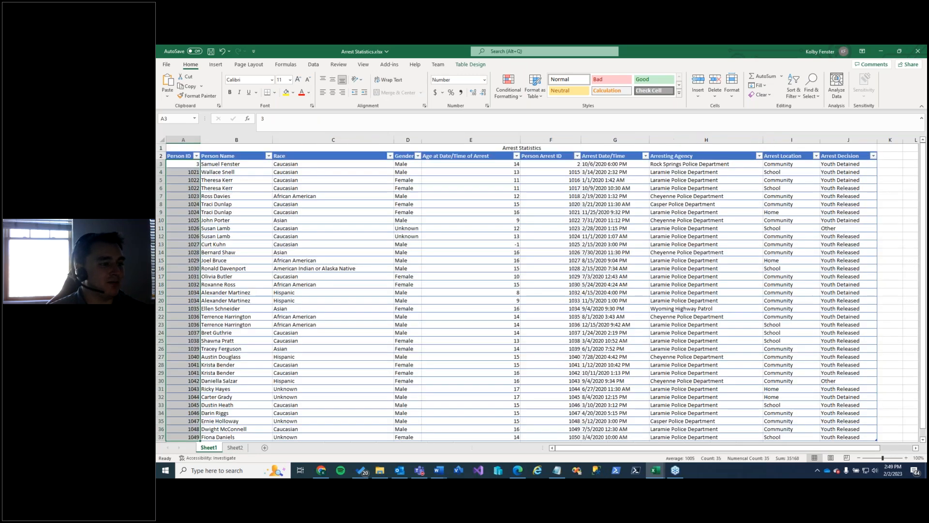
pyautogui.moveTo(552, 166); pyautogui.dragTo(550, 437)
pyautogui.click(238, 450)
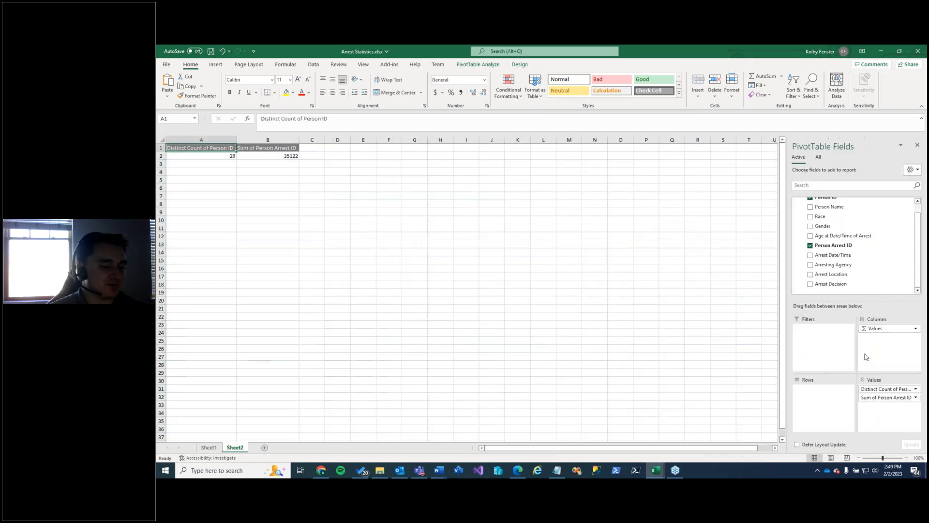
# Change the Person Arrest ID value field's calculation from Sum to Distinct Count
pyautogui.click(886, 400)
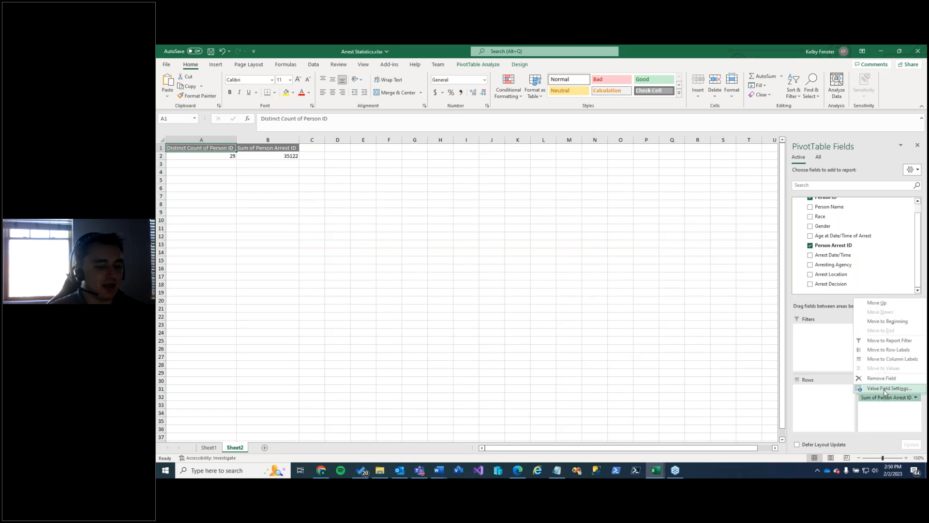
pyautogui.click(886, 388)
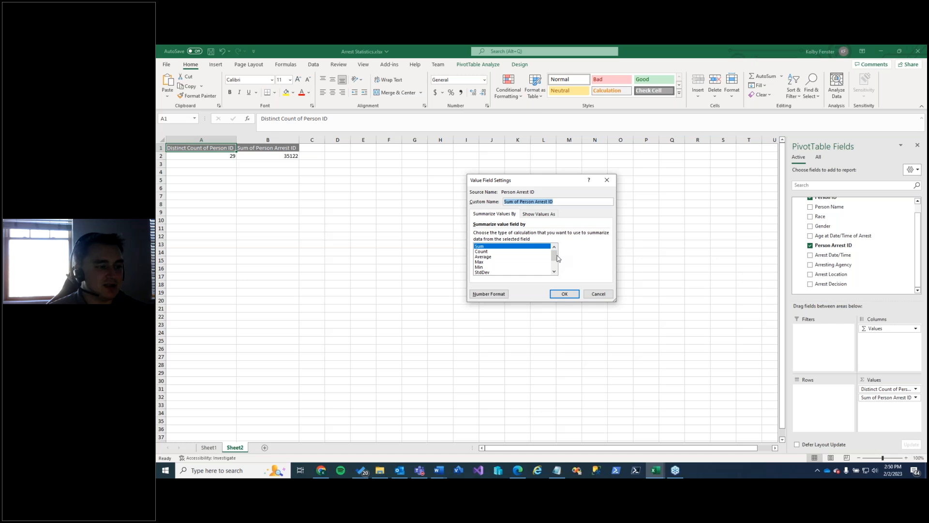
pyautogui.scroll(-2, 555, 258)
pyautogui.click(514, 272)
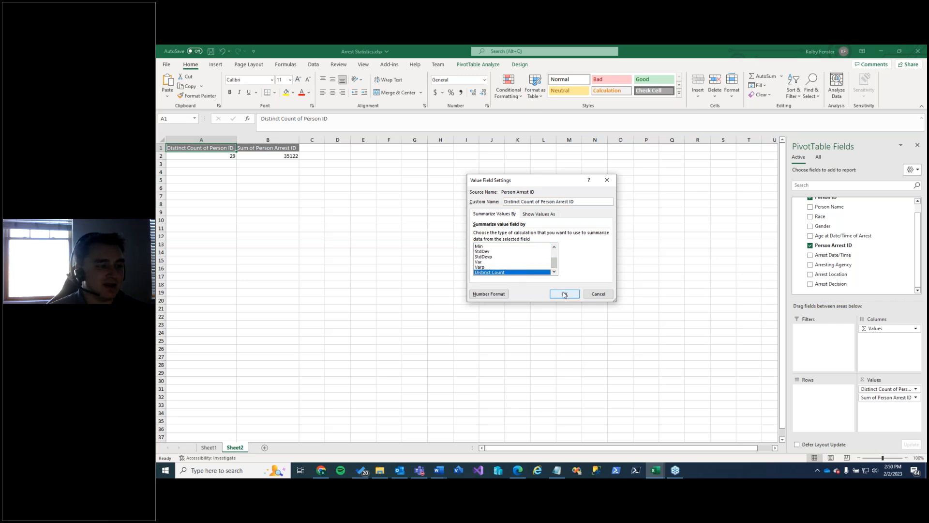
pyautogui.click(564, 295)
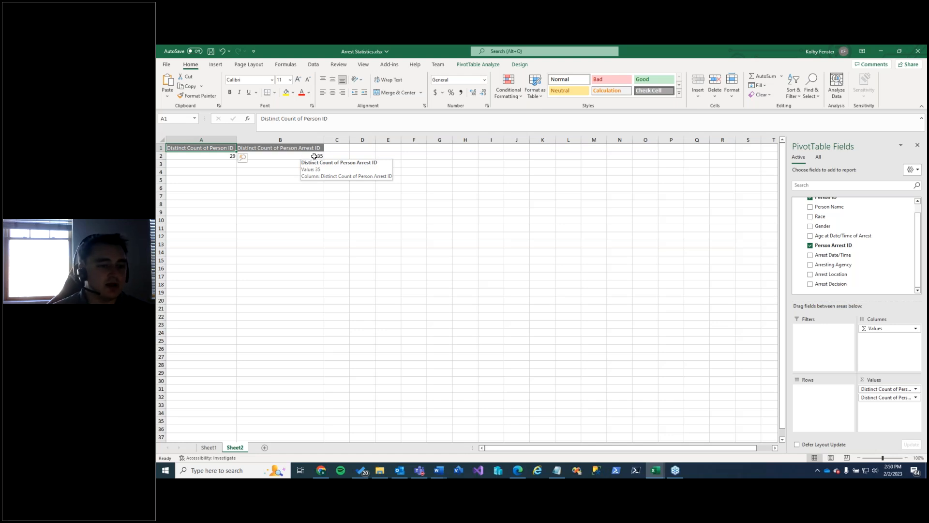
# Add the Gender field to the PivotTable's rows and examine the distinct person and arrest counts for each gender
pyautogui.scroll(1, 919, 226)
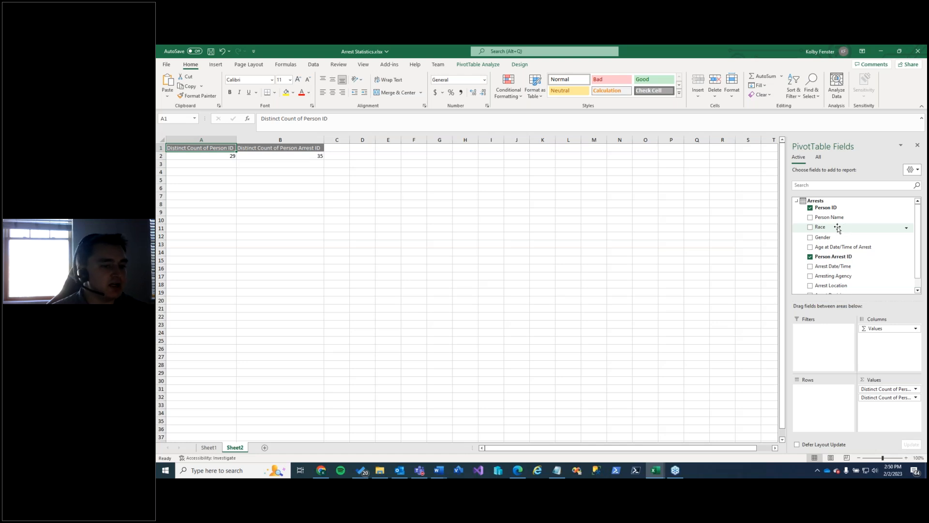
pyautogui.moveTo(825, 237); pyautogui.dragTo(830, 393)
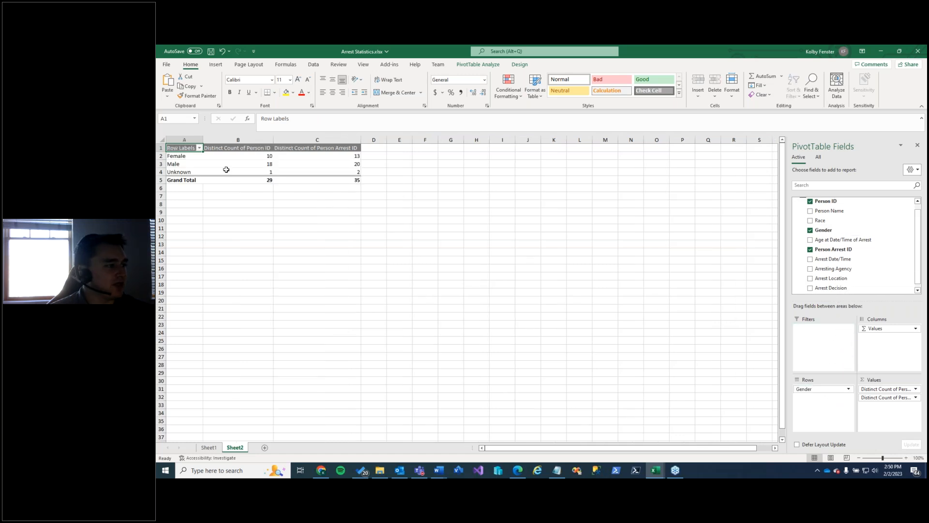
pyautogui.click(183, 156)
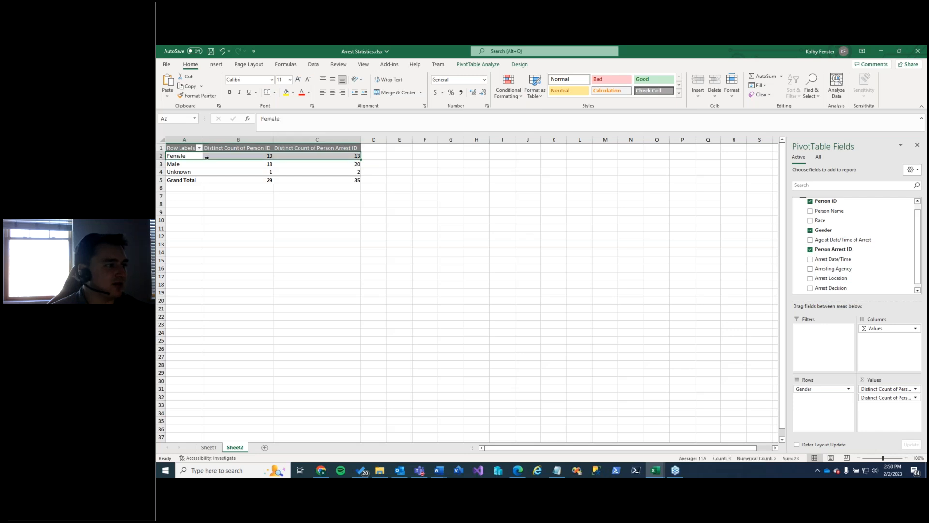
pyautogui.click(262, 158)
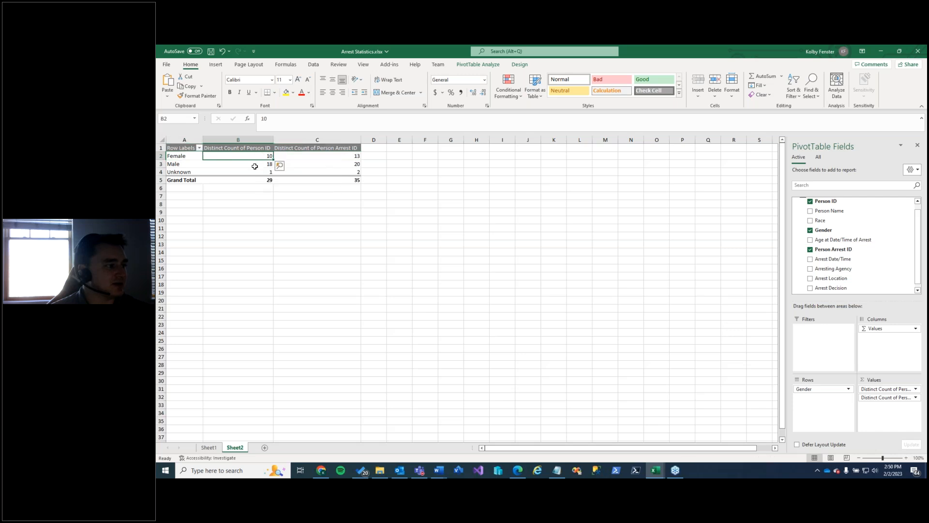
pyautogui.click(266, 165)
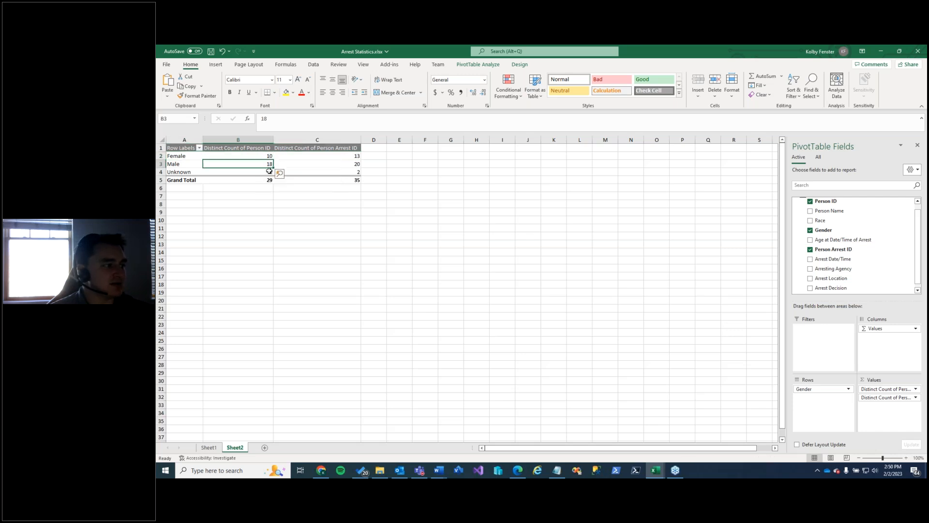
pyautogui.click(265, 173)
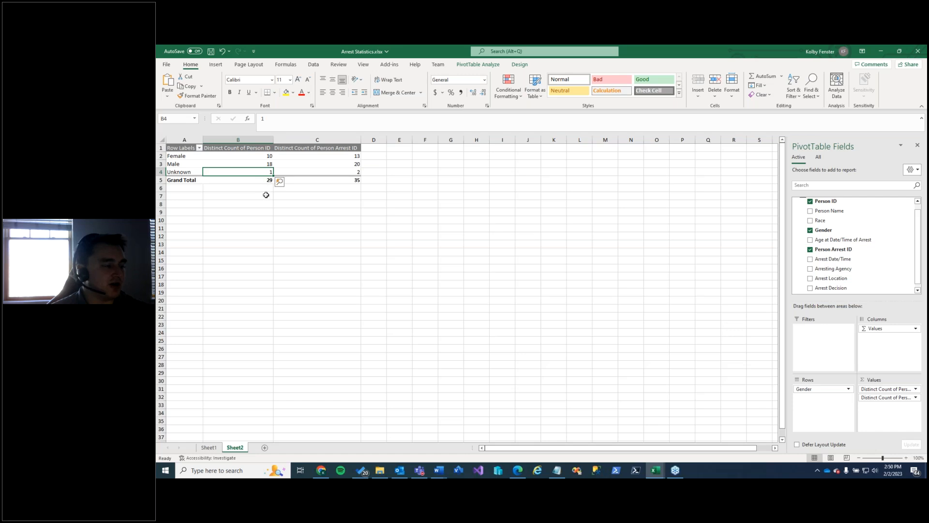
pyautogui.click(348, 155)
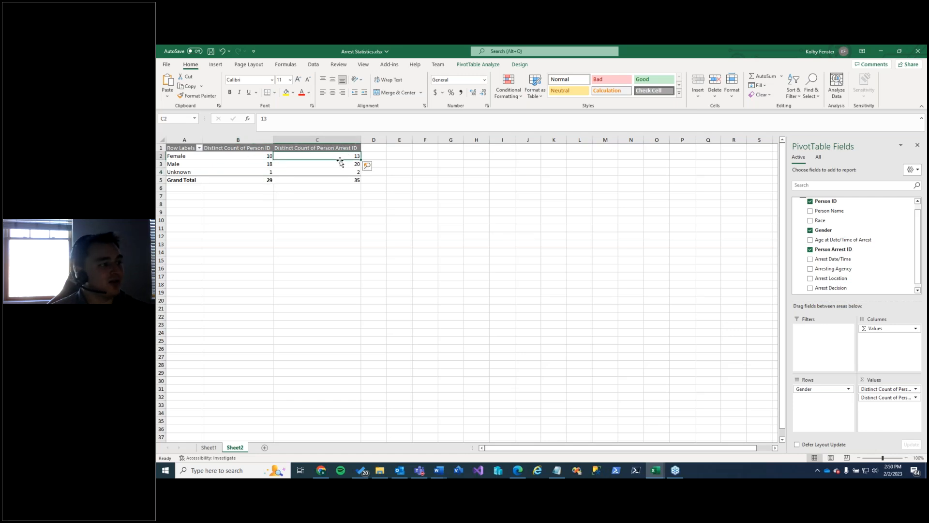
pyautogui.click(347, 164)
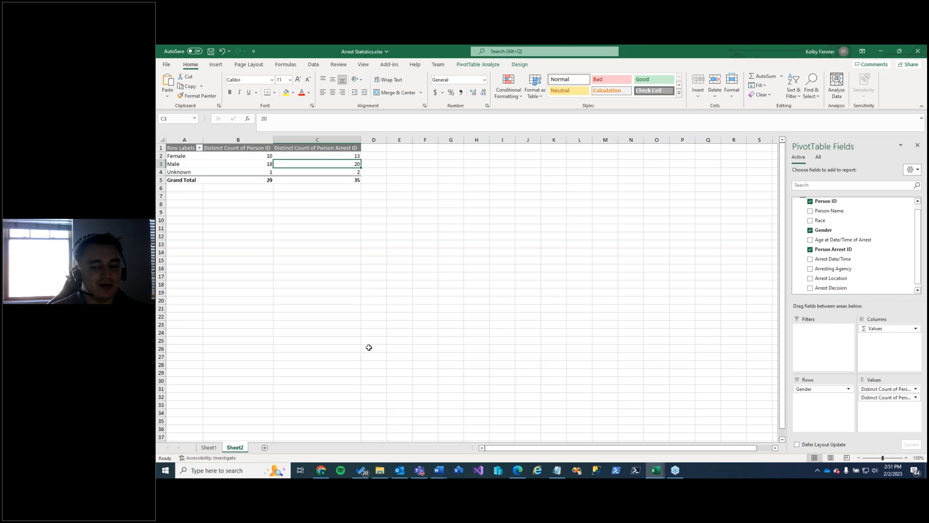
# Select the name, race and gender cells B11:D12 of the two unknown-gender records on Sheet1 to examine them
pyautogui.click(209, 447)
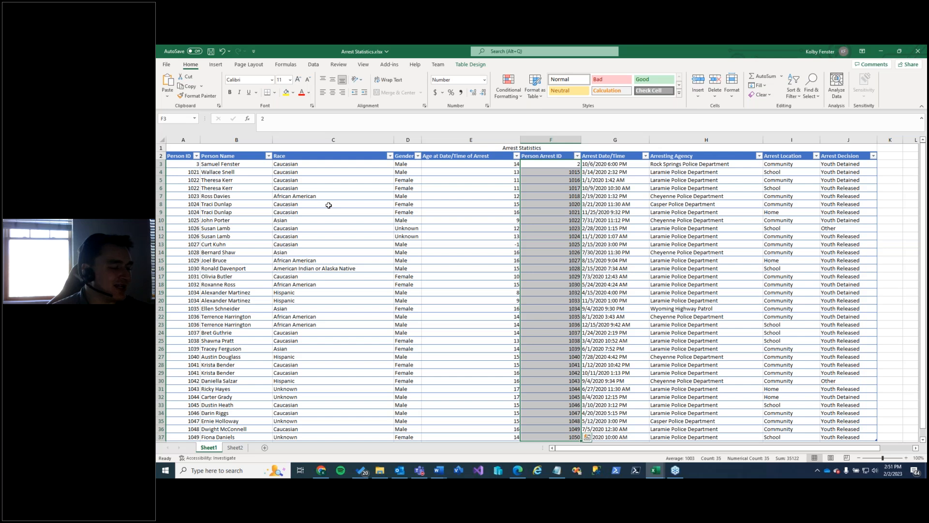
pyautogui.click(329, 205)
pyautogui.moveTo(230, 228); pyautogui.dragTo(415, 237)
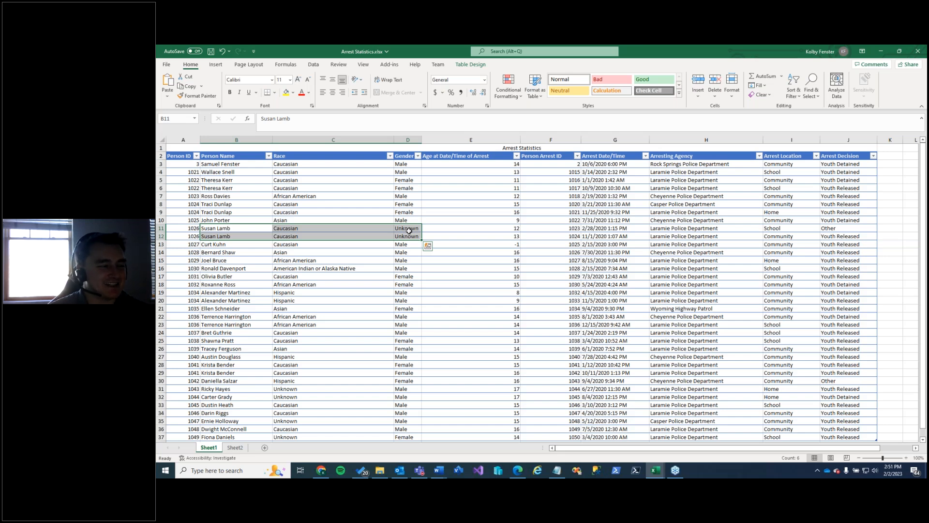
# Switch to the RiteTrack Arrest Statistics report and search its arrest table for "unknown"
pyautogui.click(520, 475)
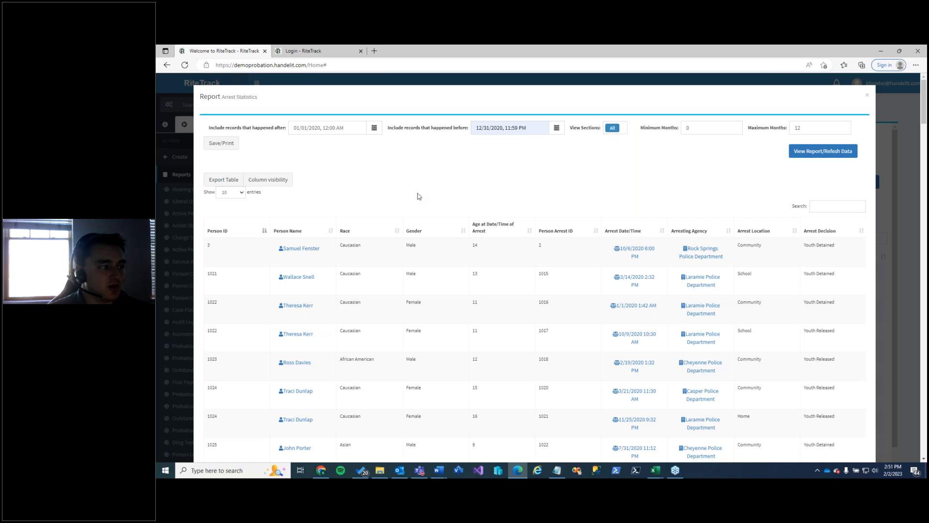
pyautogui.click(829, 206)
pyautogui.write('un')
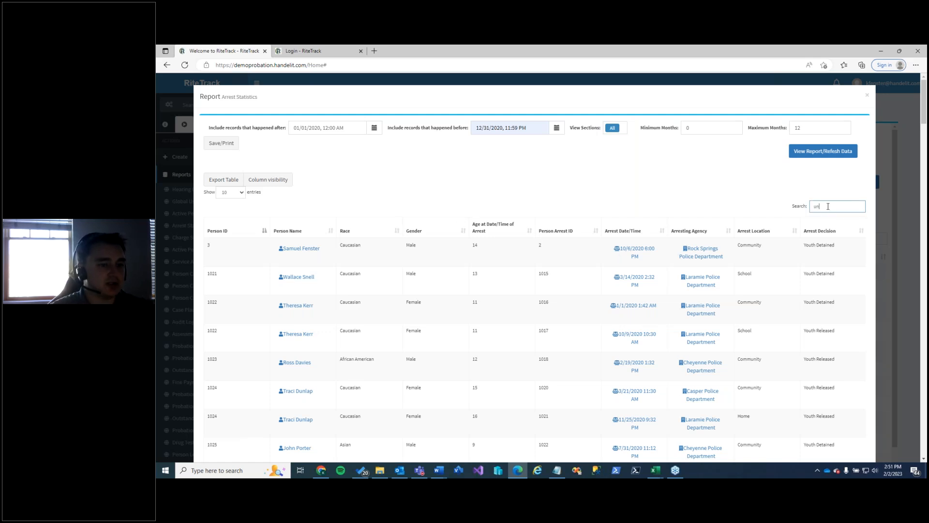
pyautogui.write('known')
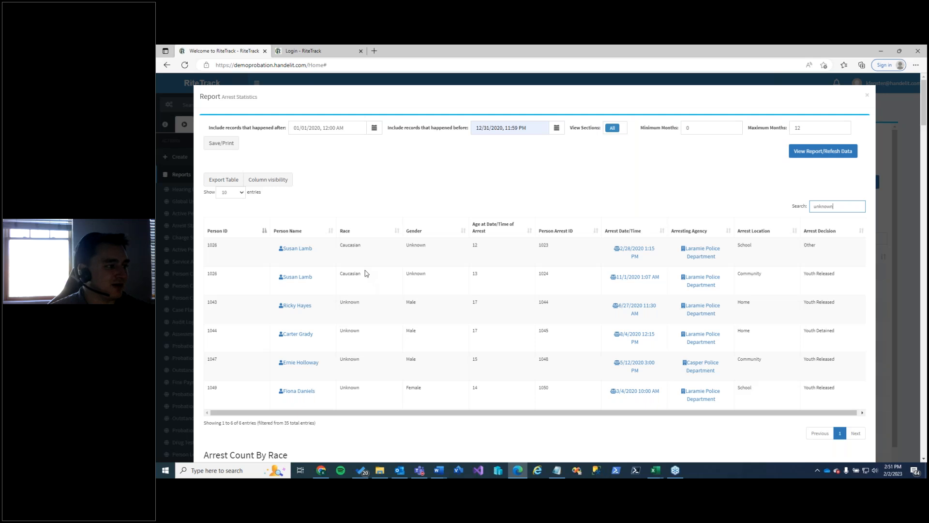
# Examine the Arrests By Race chart, including its Unknown bar, and return to the filtered arrest table
pyautogui.scroll(-10, 588, 242)
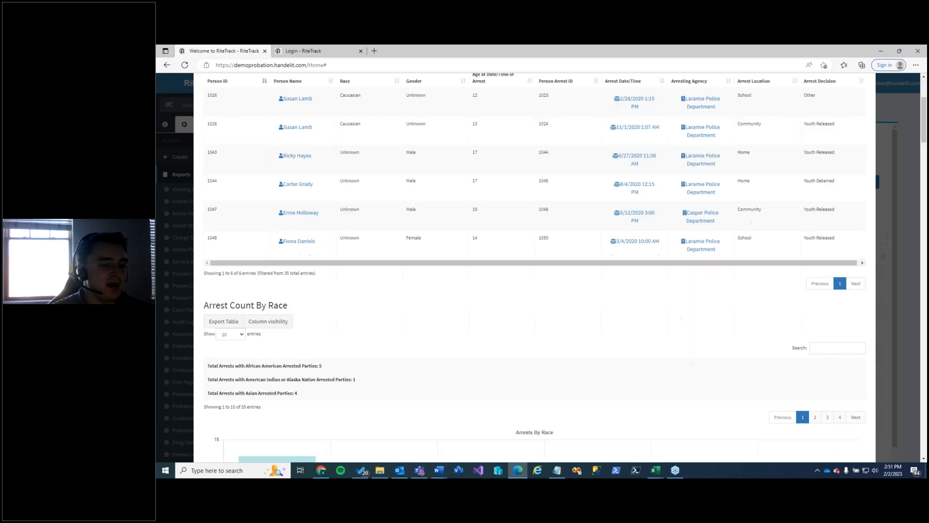
pyautogui.scroll(5, 839, 307)
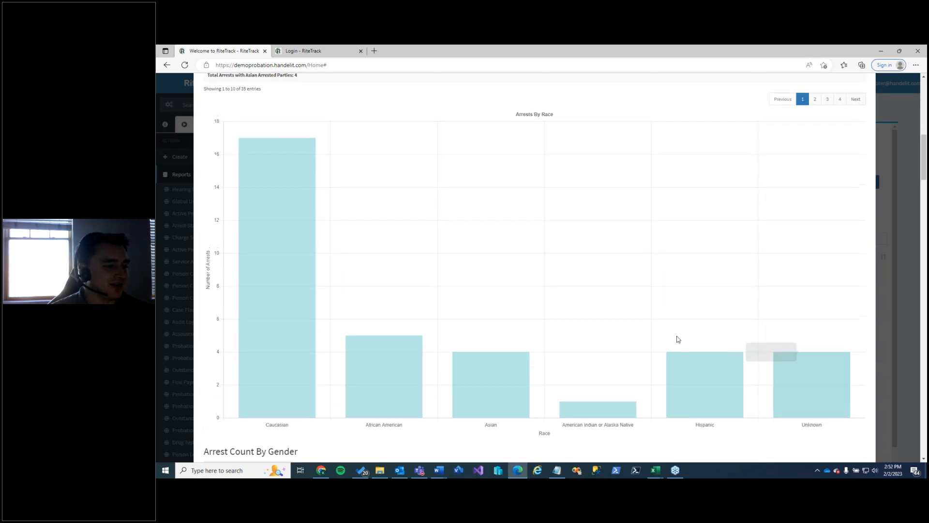
pyautogui.scroll(-4, 532, 252)
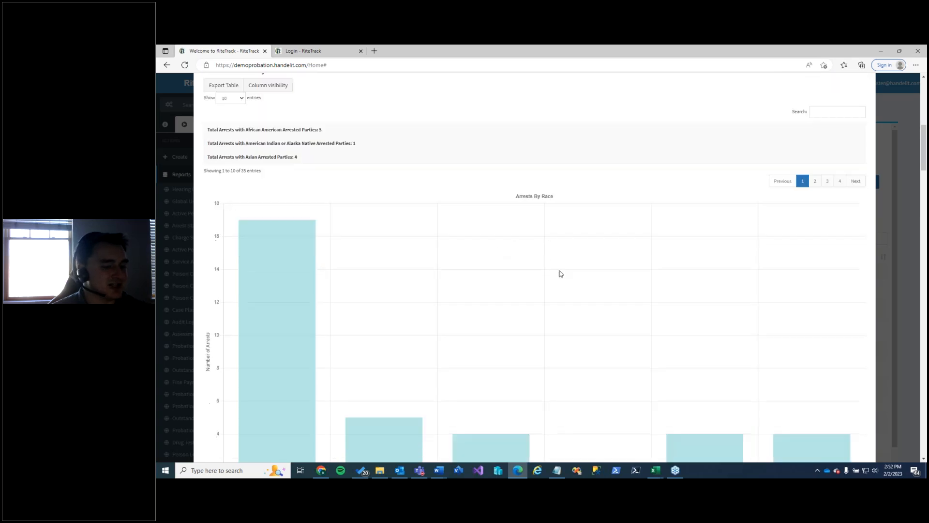
pyautogui.moveTo(797, 297)
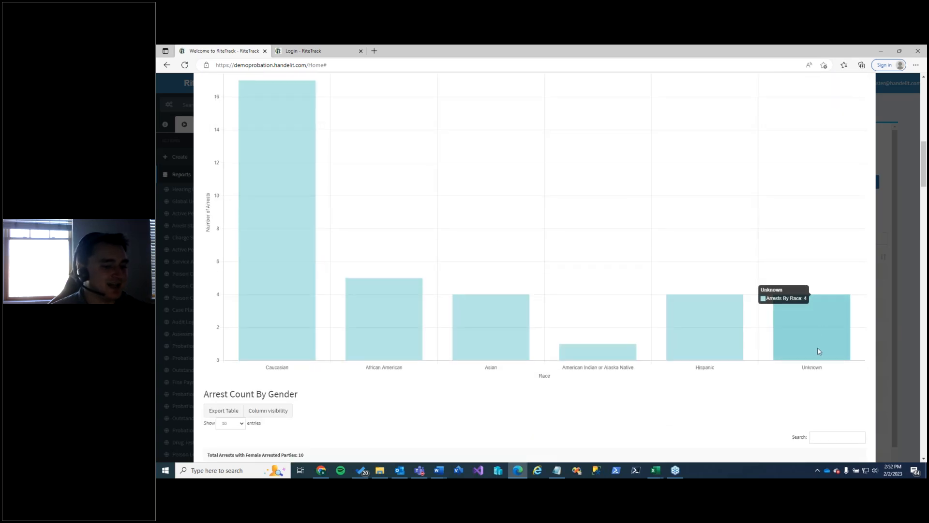
pyautogui.scroll(7, 811, 303)
pyautogui.scroll(4, 444, 159)
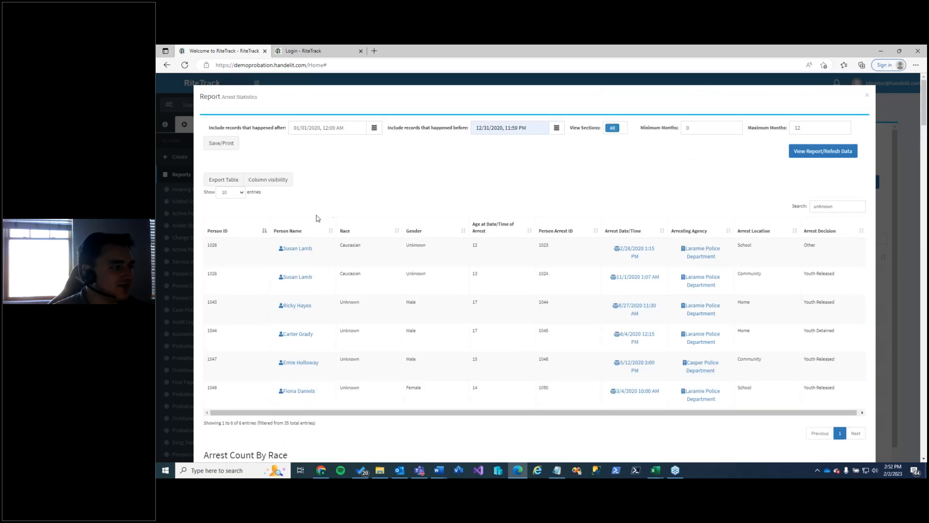
# Clear the arrest table's search filter and switch back to the PivotTable on Sheet2 in Excel
pyautogui.doubleClick(842, 206)
pyautogui.press('BackSpace')
pyautogui.scroll(-4, 460, 199)
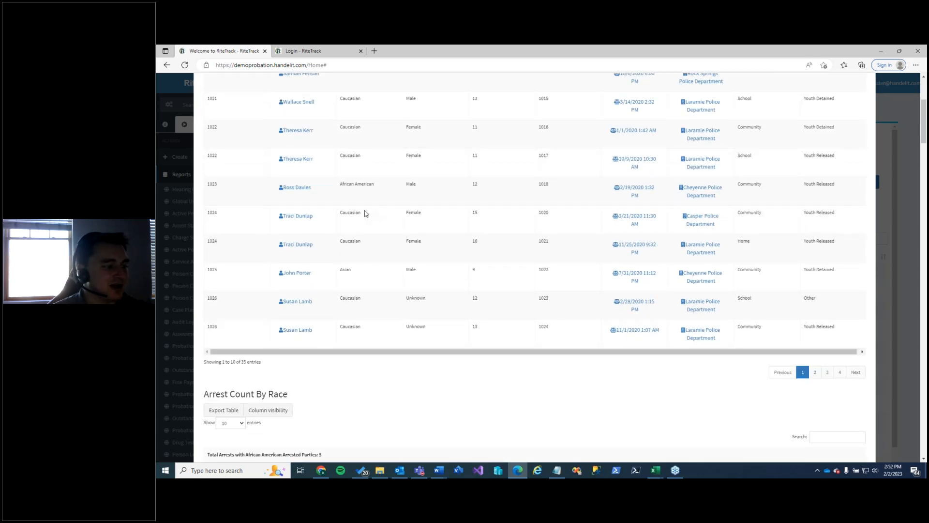
pyautogui.scroll(5, 361, 211)
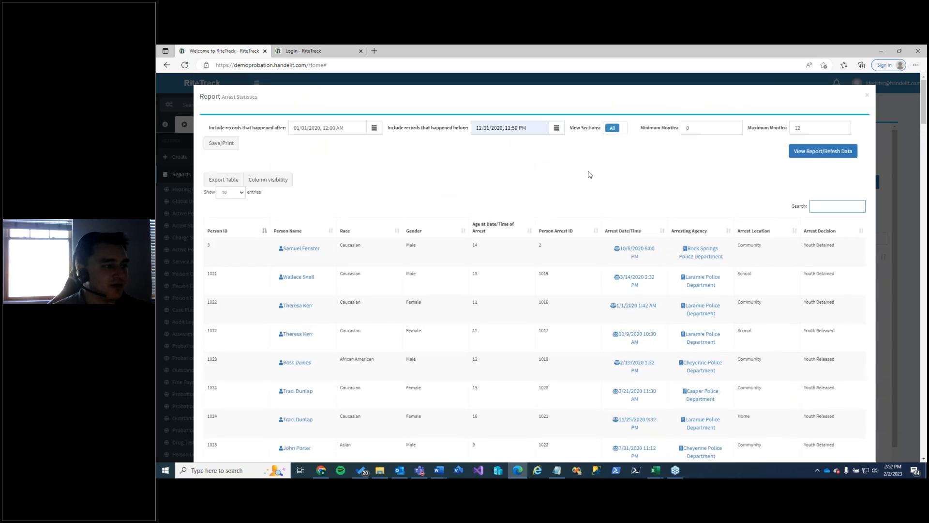
pyautogui.click(879, 52)
pyautogui.click(369, 261)
pyautogui.click(236, 447)
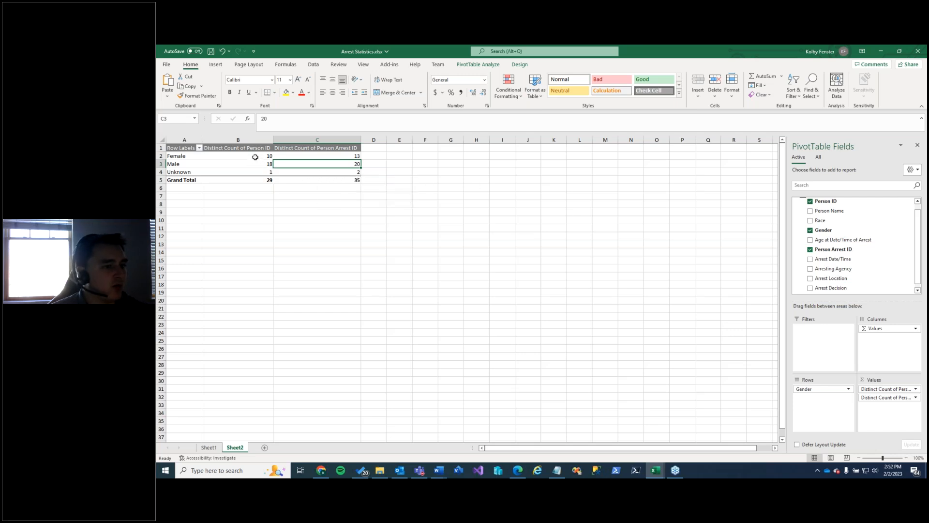
# Insert a clustered column PivotChart of the gender counts in B2:C4 and enlarge it below the PivotTable
pyautogui.moveTo(255, 157); pyautogui.dragTo(305, 174)
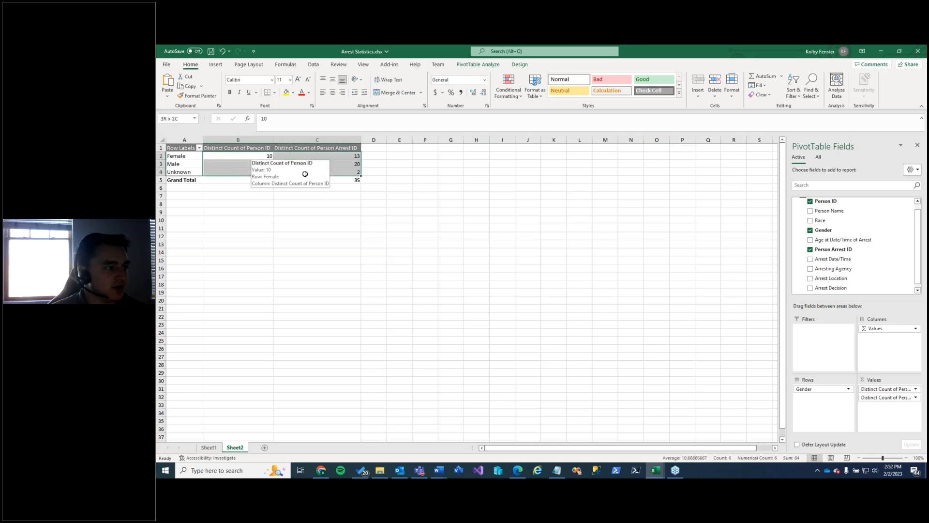
pyautogui.moveTo(305, 174); pyautogui.dragTo(305, 174)
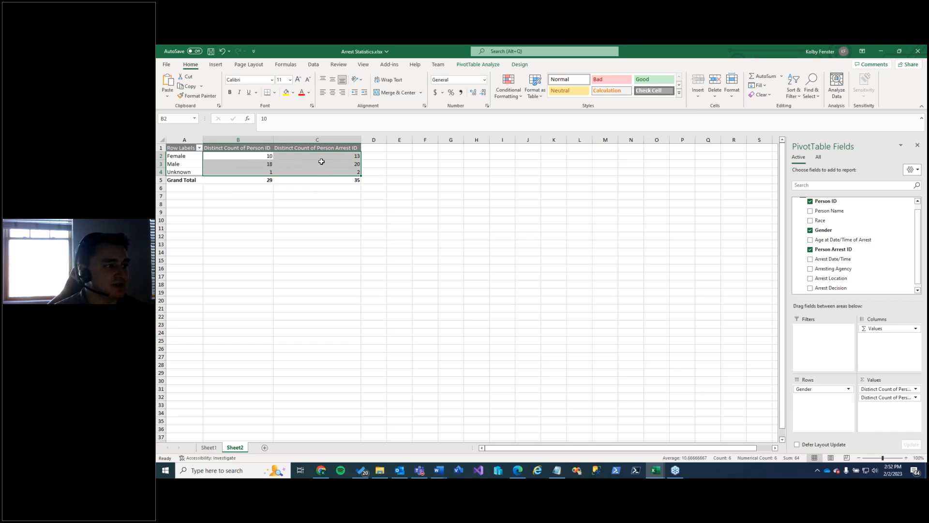
pyautogui.click(216, 66)
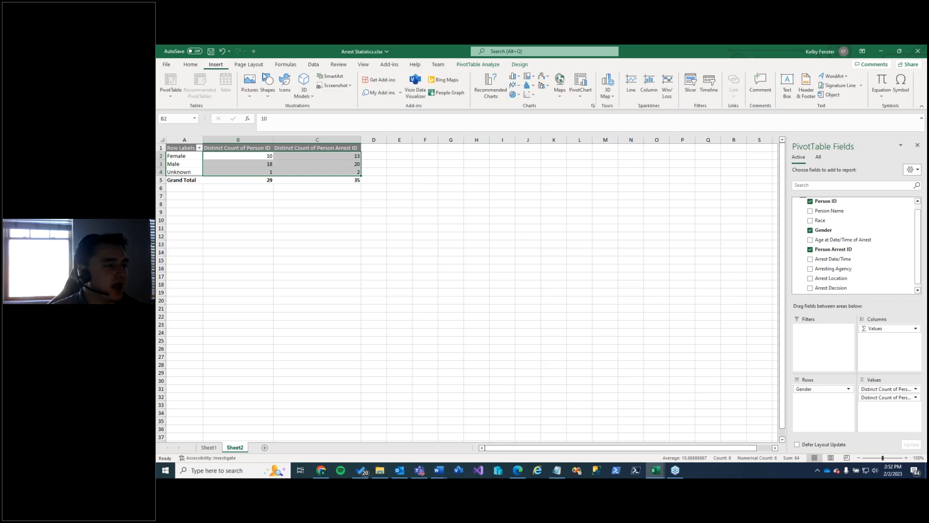
pyautogui.click(492, 97)
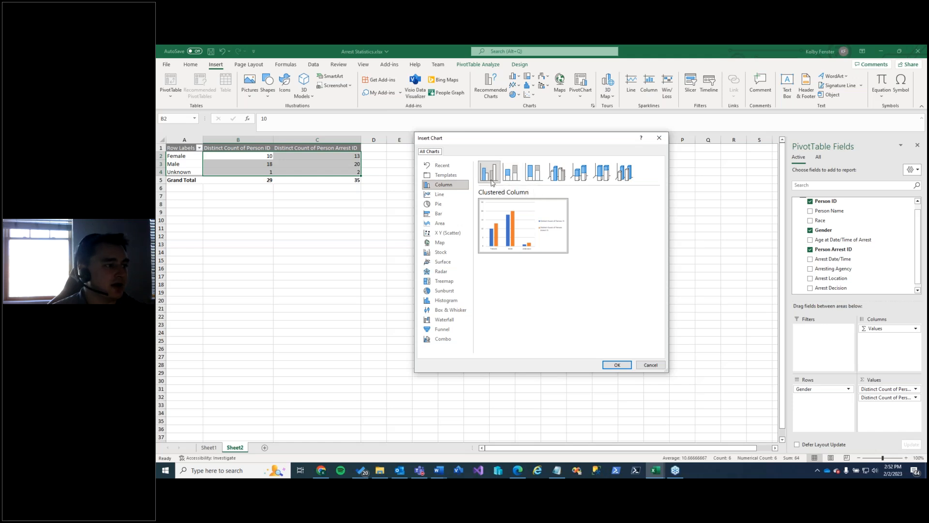
pyautogui.click(614, 363)
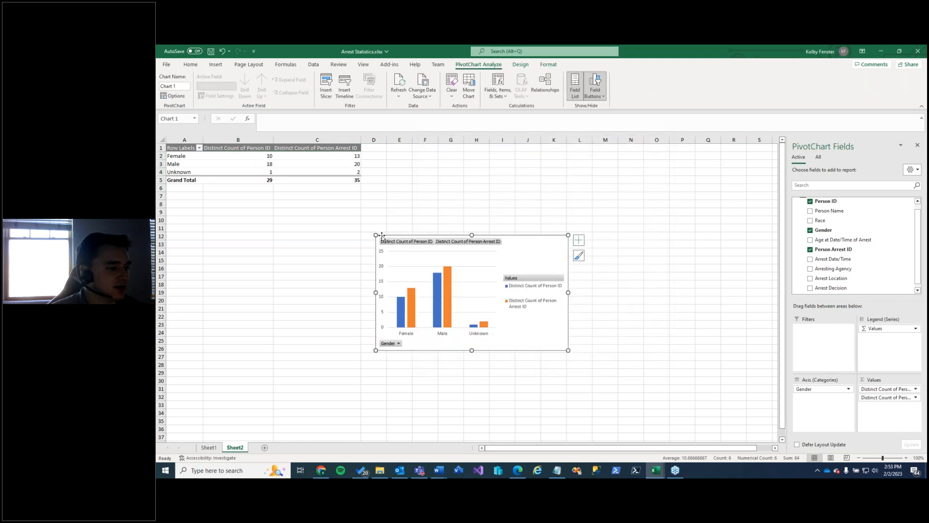
pyautogui.moveTo(376, 235); pyautogui.dragTo(283, 192)
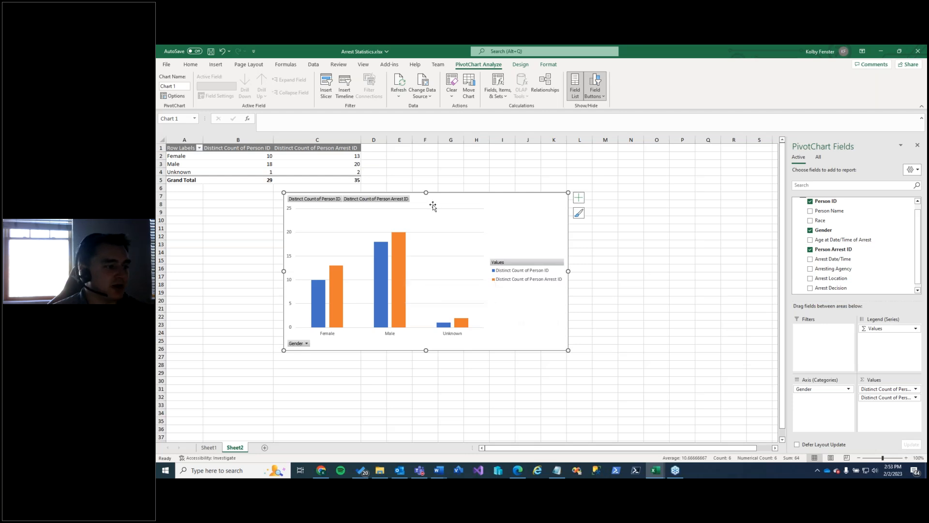
# Add data labels to both the Person Arrest ID and Person ID series, and enlarge the column chart slightly
pyautogui.rightClick(400, 286)
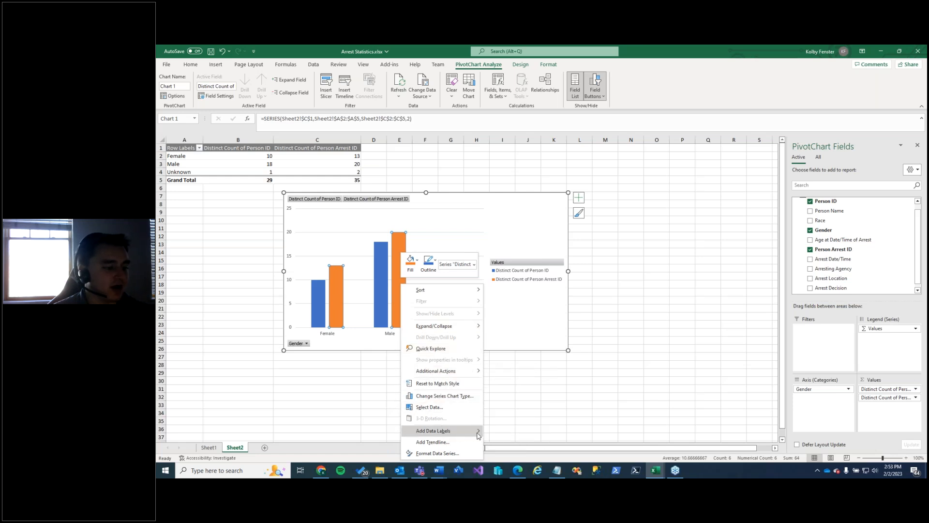
pyautogui.moveTo(477, 431)
pyautogui.click(506, 432)
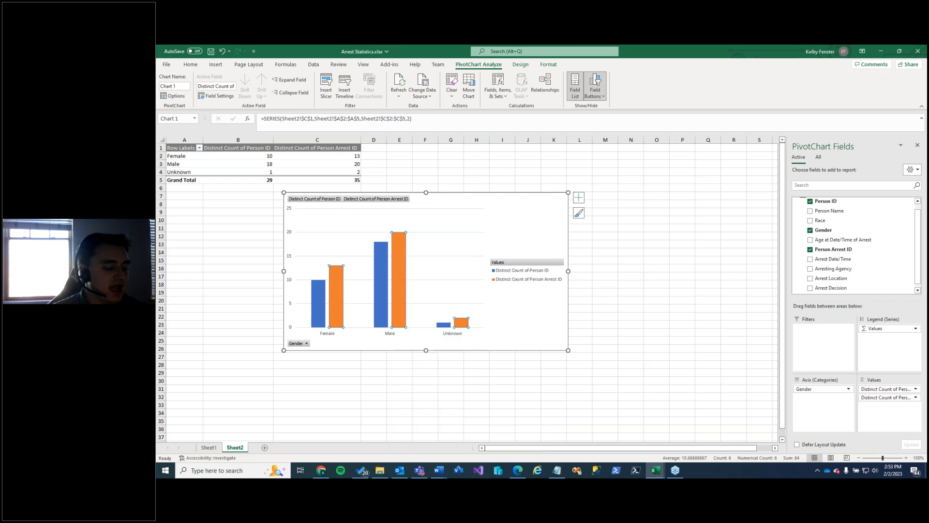
pyautogui.click(494, 365)
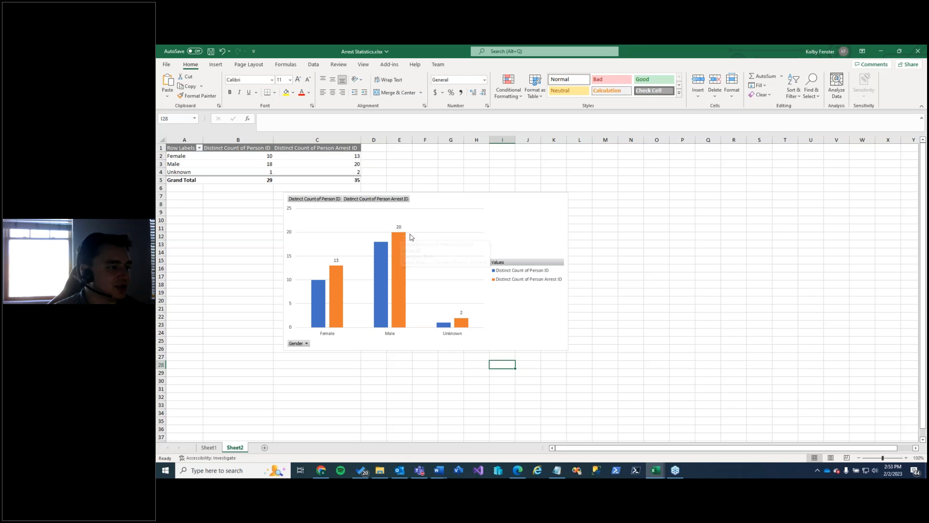
pyautogui.rightClick(382, 261)
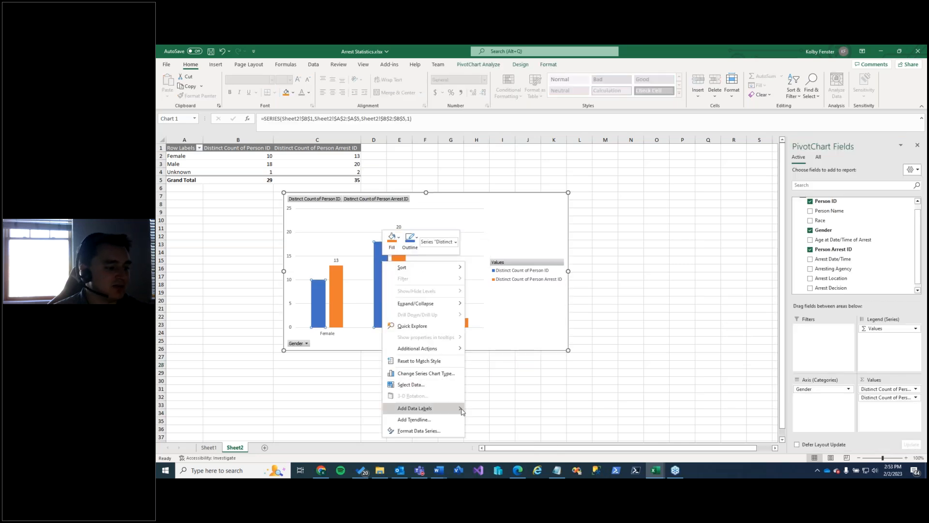
pyautogui.click(484, 409)
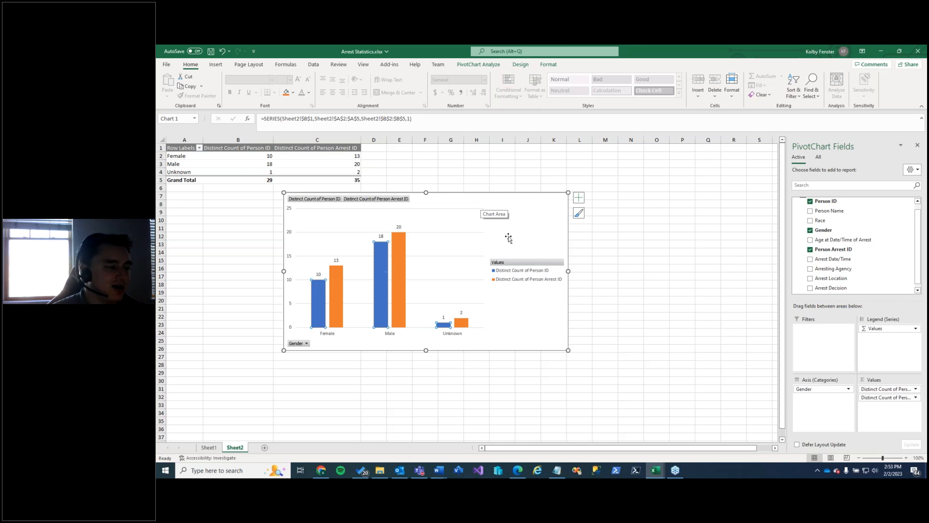
pyautogui.moveTo(568, 349); pyautogui.dragTo(594, 359)
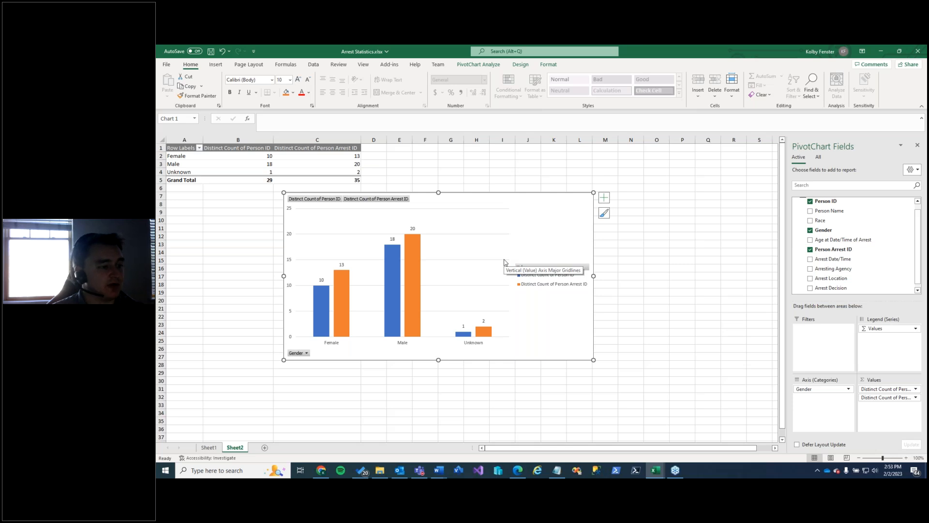
pyautogui.click(624, 291)
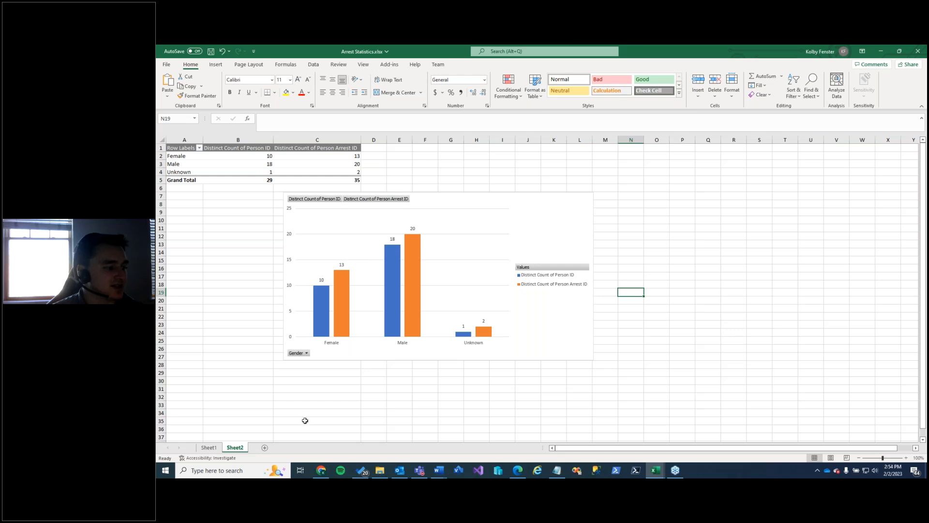
# Add a new worksheet and insert a PivotTable at A1 from the Arrests table, adding the data to the Data Model
pyautogui.click(264, 448)
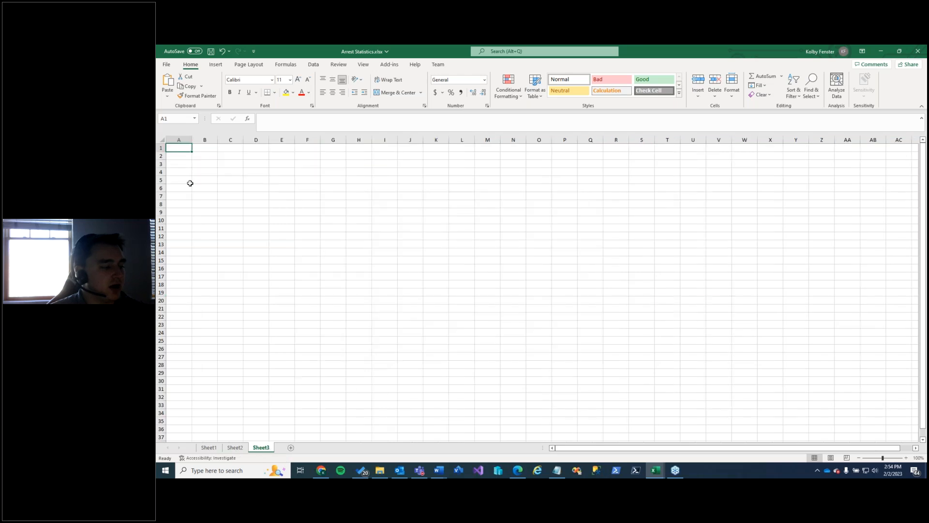
pyautogui.click(216, 66)
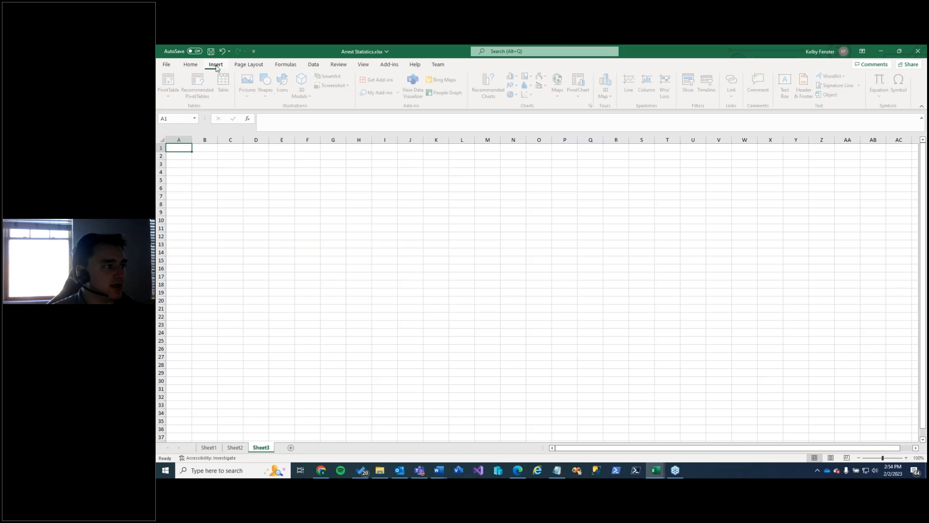
pyautogui.click(172, 83)
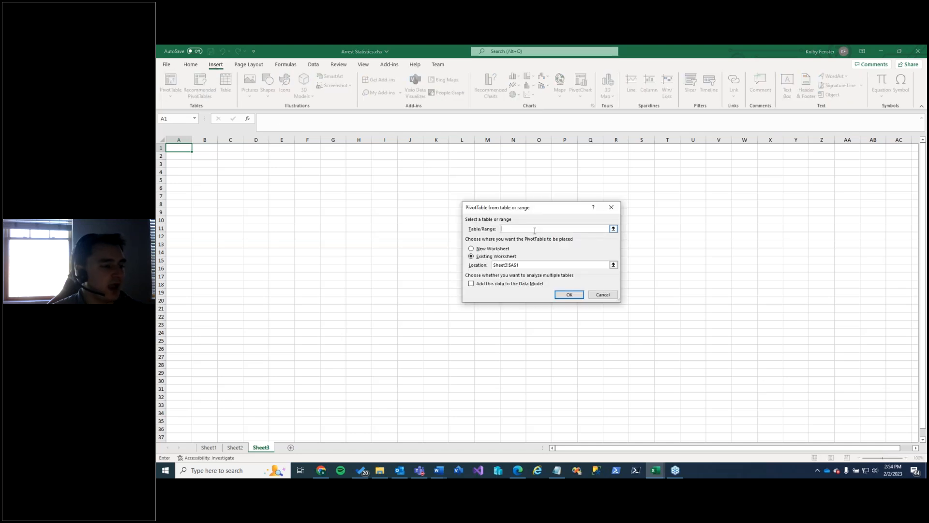
pyautogui.write('Arrests')
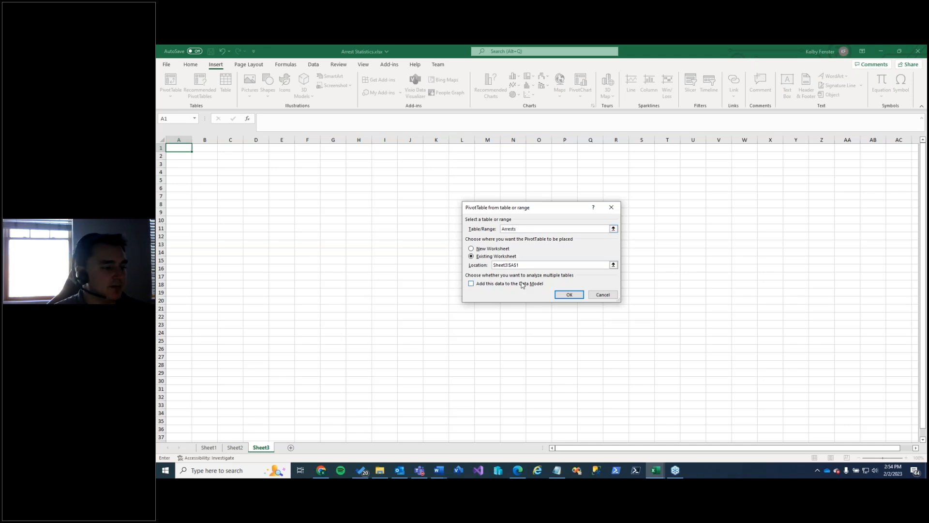
pyautogui.click(492, 286)
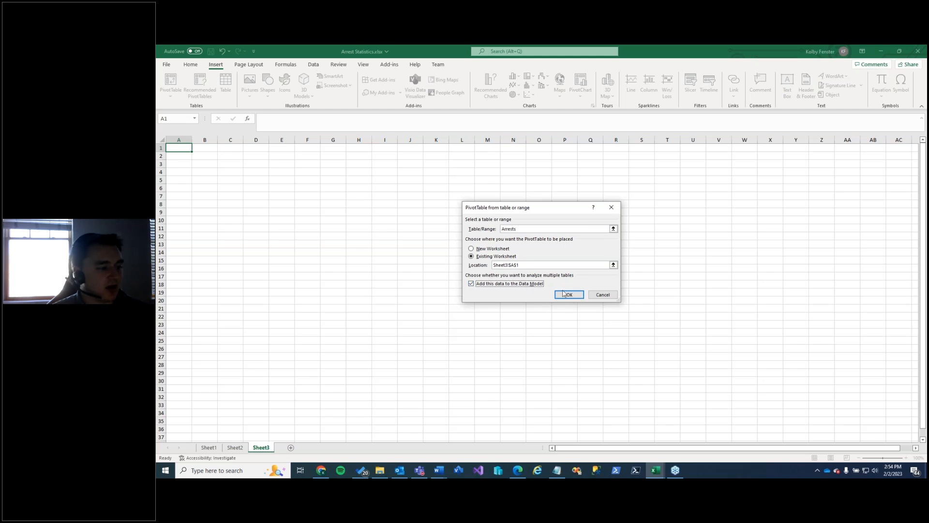
pyautogui.click(568, 295)
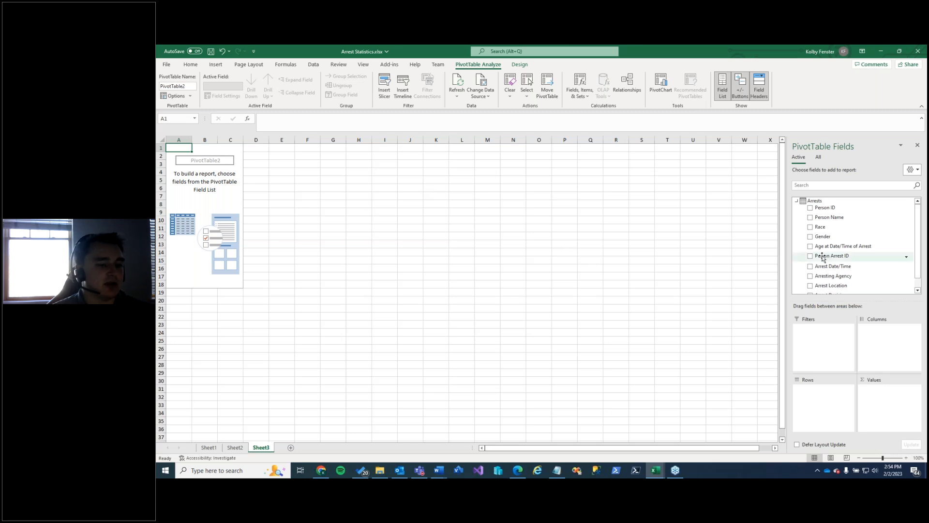
# Add Person Arrest ID to the PivotTable values as a Distinct Count, with Arresting Agency as the rows
pyautogui.moveTo(823, 258); pyautogui.dragTo(893, 396)
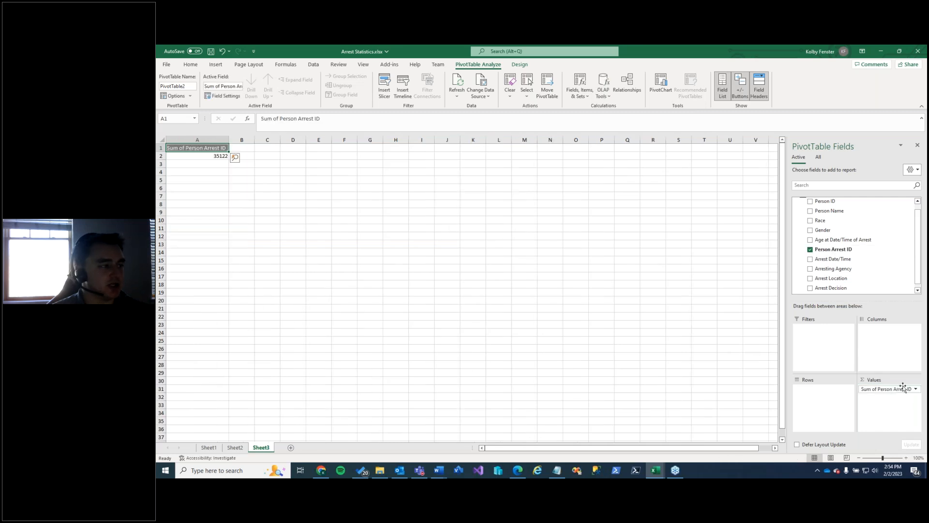
pyautogui.click(910, 389)
pyautogui.click(886, 391)
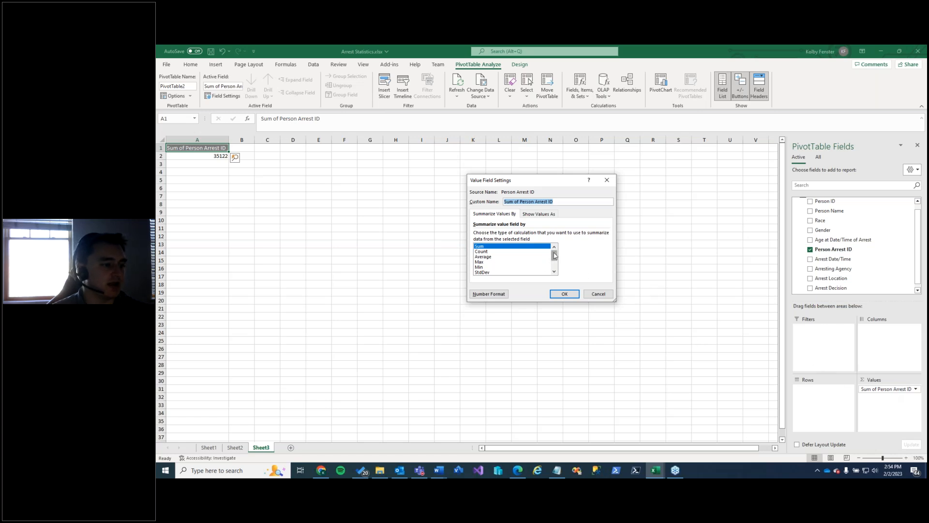
pyautogui.scroll(-2, 552, 256)
pyautogui.click(541, 272)
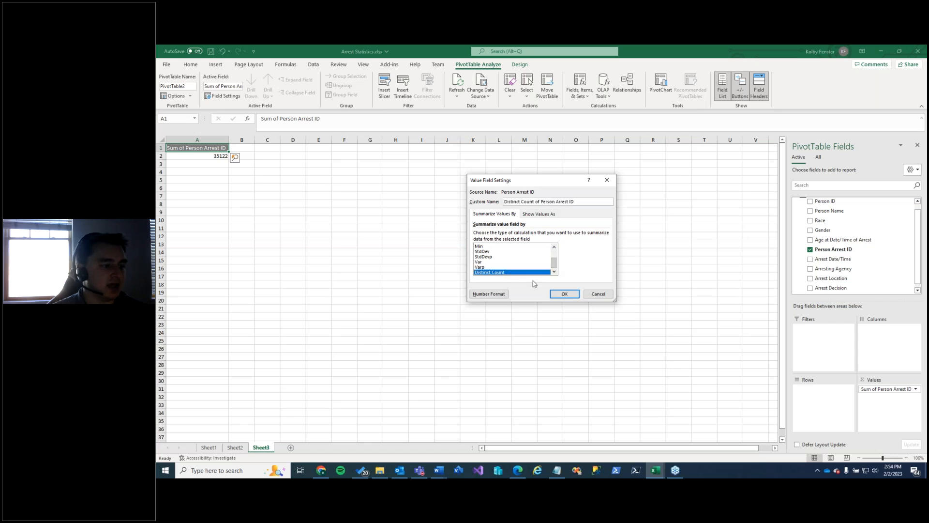
pyautogui.click(556, 291)
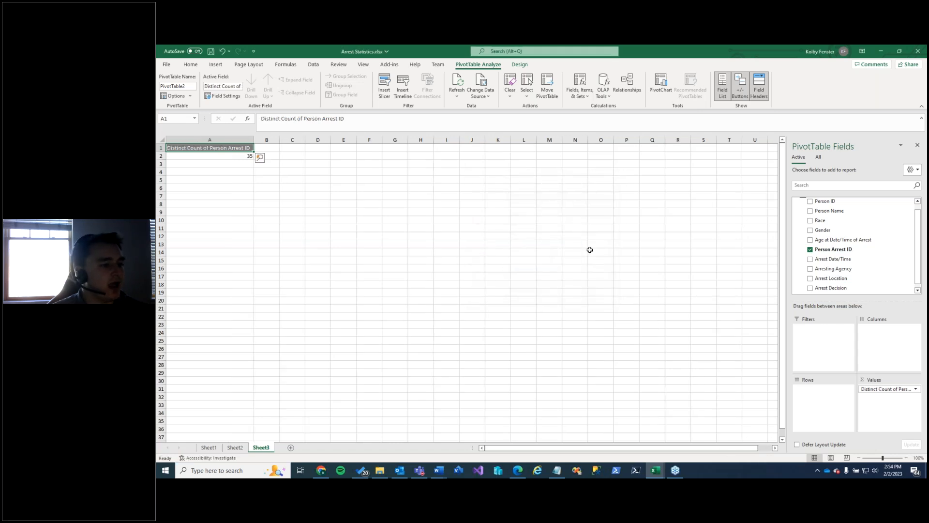
pyautogui.moveTo(921, 251); pyautogui.dragTo(921, 241)
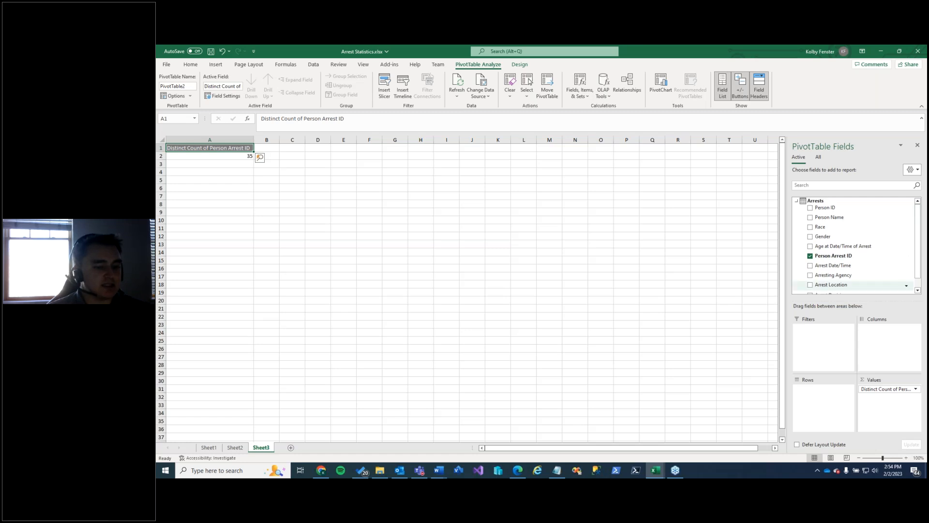
pyautogui.moveTo(845, 276); pyautogui.dragTo(829, 400)
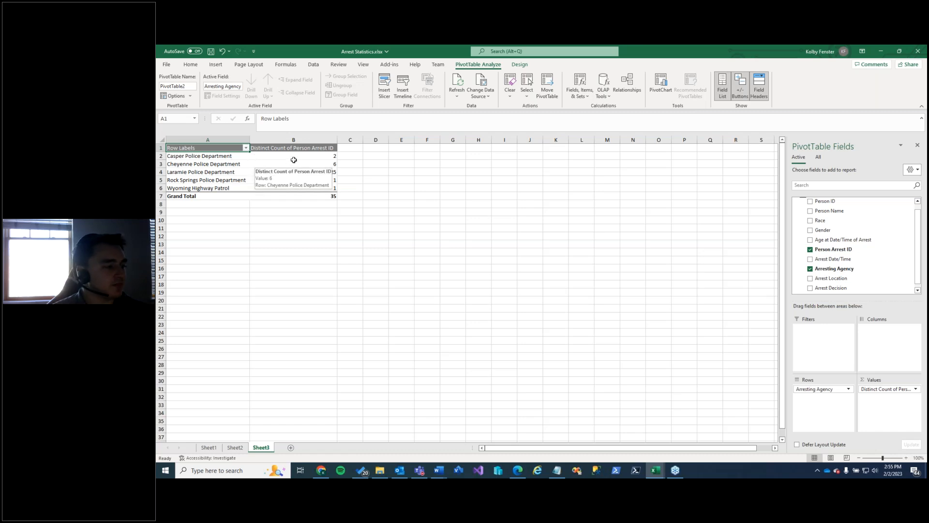
# Insert a line PivotChart of the distinct arrest counts per agency in B2:B6
pyautogui.moveTo(295, 157)
pyautogui.moveTo(296, 156); pyautogui.dragTo(300, 186)
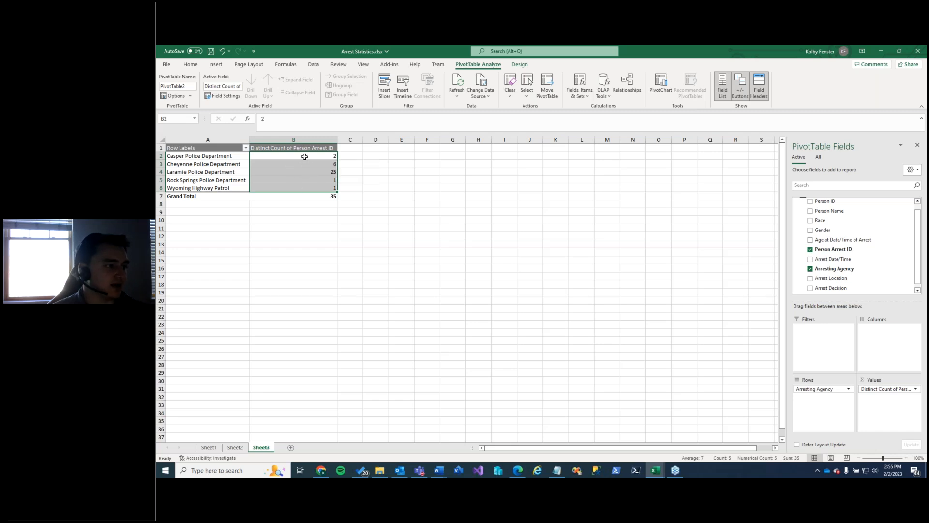
pyautogui.click(224, 66)
pyautogui.click(490, 83)
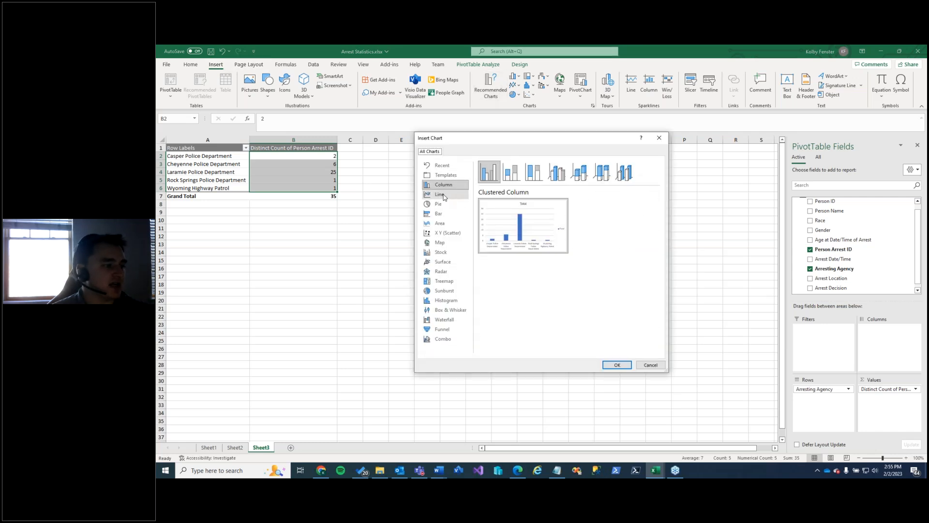
pyautogui.click(443, 196)
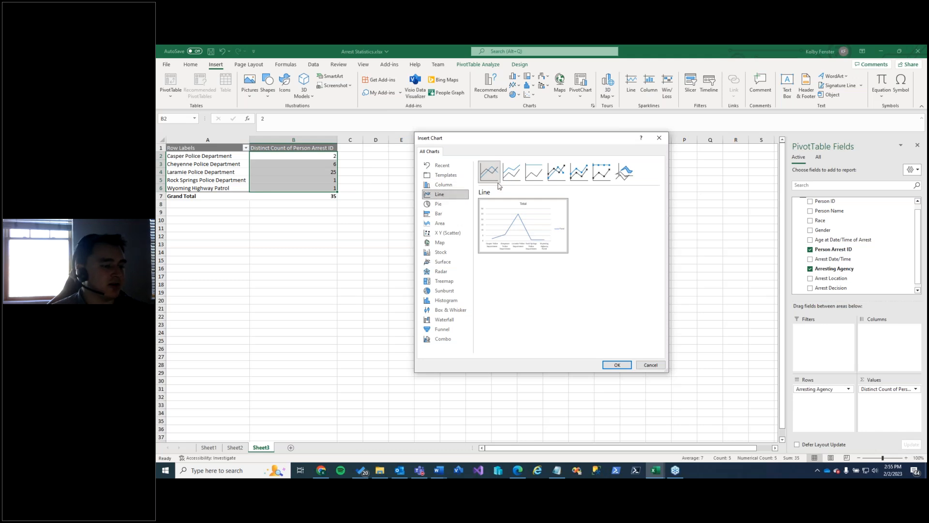
pyautogui.click(617, 366)
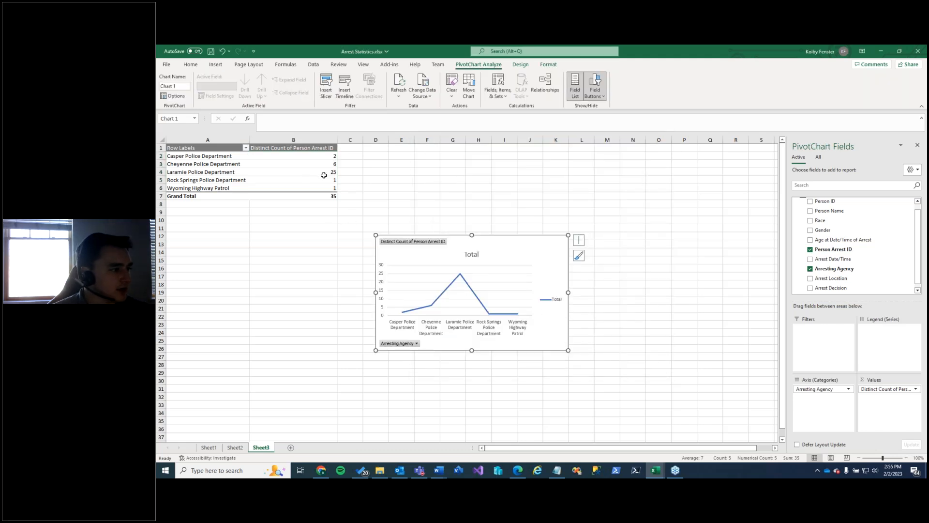
# Enlarge the line chart and move it closer beneath the arresting agency PivotTable
pyautogui.moveTo(375, 235); pyautogui.dragTo(349, 209)
pyautogui.moveTo(569, 350); pyautogui.dragTo(635, 369)
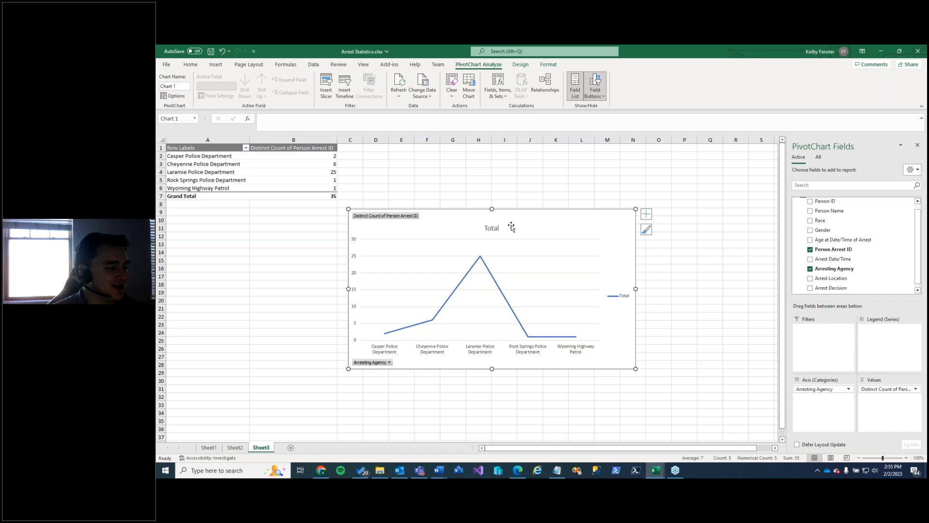
pyautogui.moveTo(492, 226)
pyautogui.mouseDown()
pyautogui.moveTo(426, 230)
pyautogui.moveTo(492, 226)
pyautogui.mouseUp()
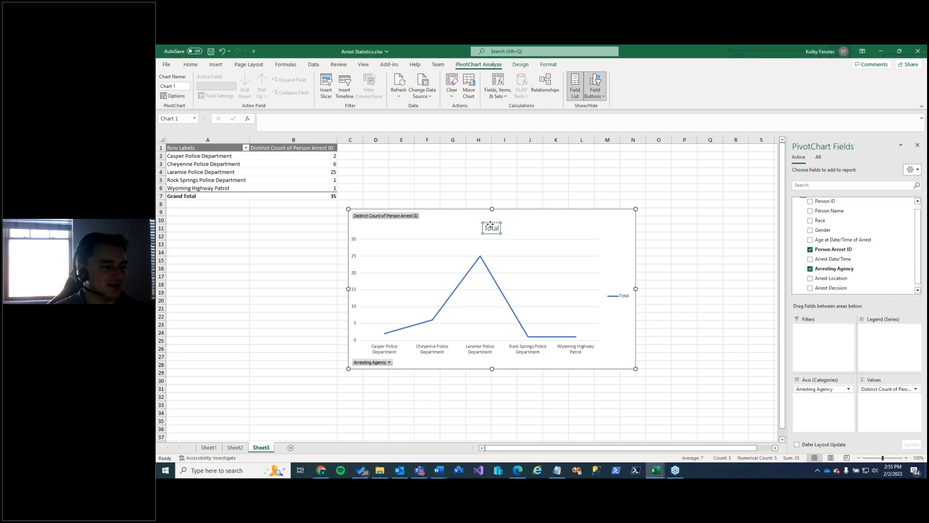
pyautogui.moveTo(512, 211); pyautogui.dragTo(426, 217)
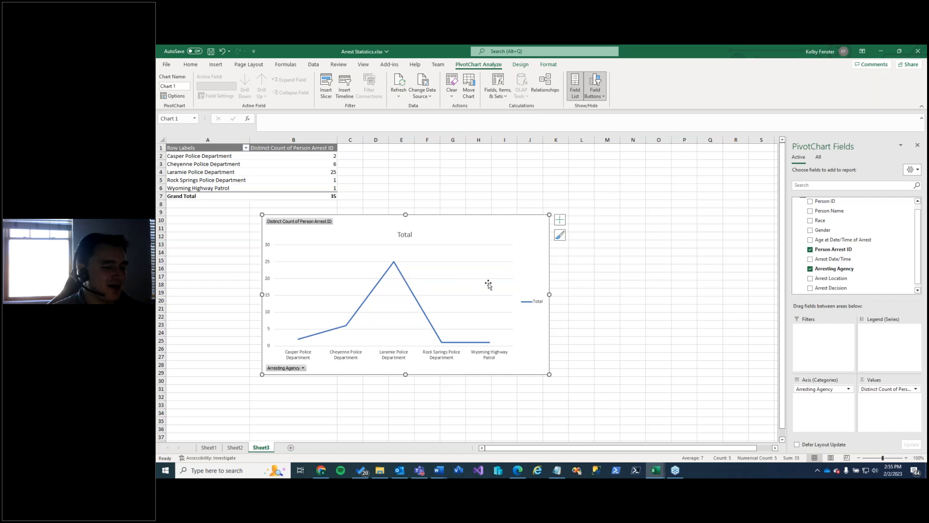
# Move Arresting Agency from the PivotTable's rows to its columns and delete the line chart
pyautogui.moveTo(818, 393); pyautogui.dragTo(881, 344)
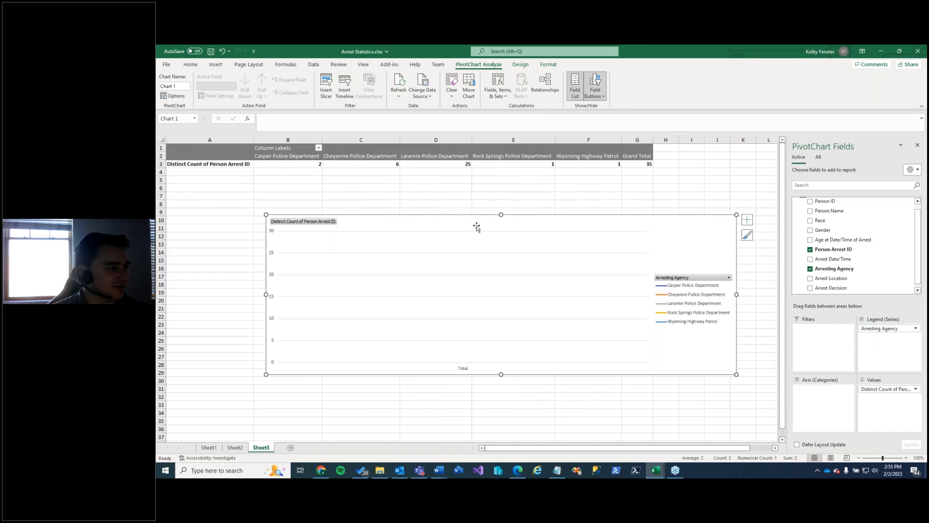
pyautogui.click(745, 356)
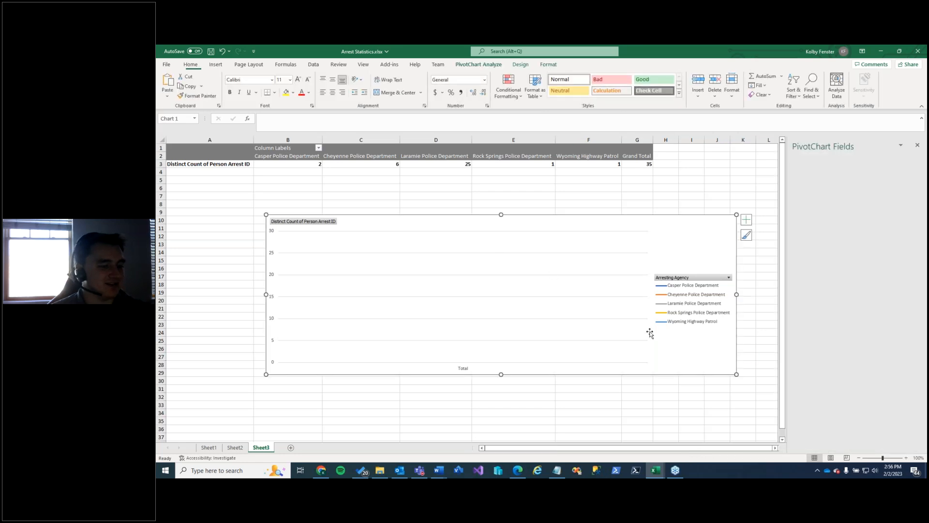
# Insert a line PivotChart of the distinct arrest counts per agency in B3:F3
pyautogui.moveTo(292, 163); pyautogui.dragTo(635, 156)
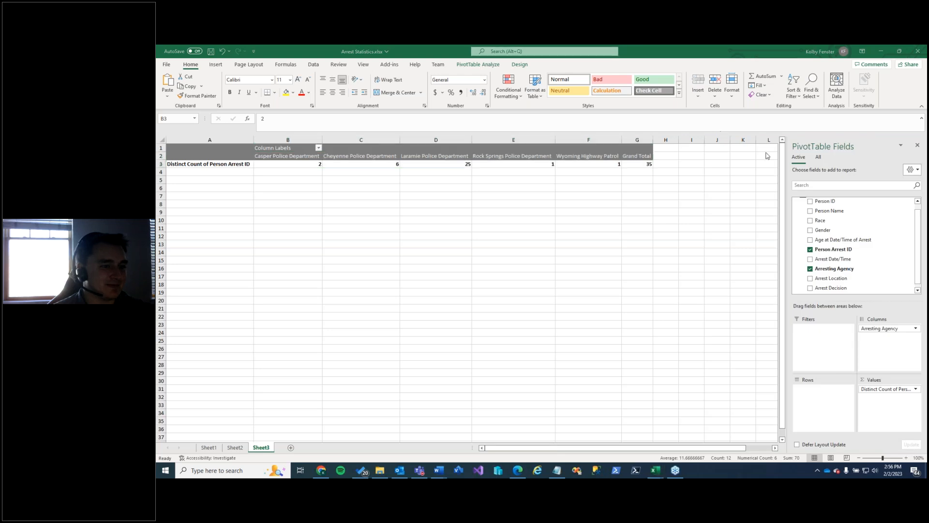
pyautogui.click(594, 164)
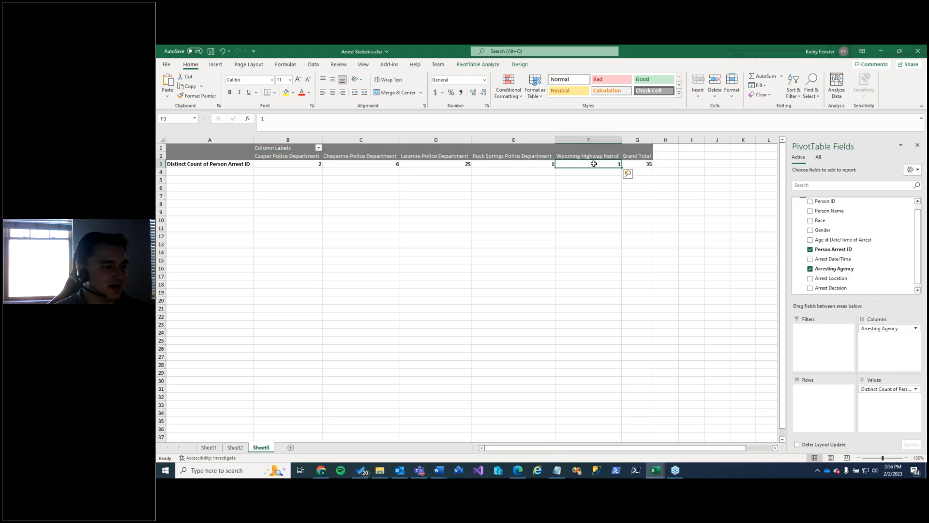
pyautogui.moveTo(590, 165); pyautogui.dragTo(288, 164)
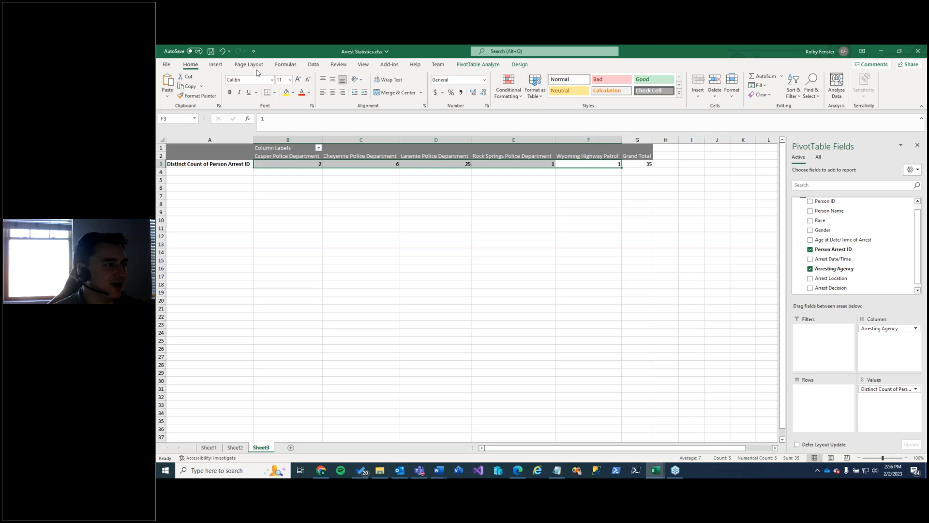
pyautogui.click(215, 65)
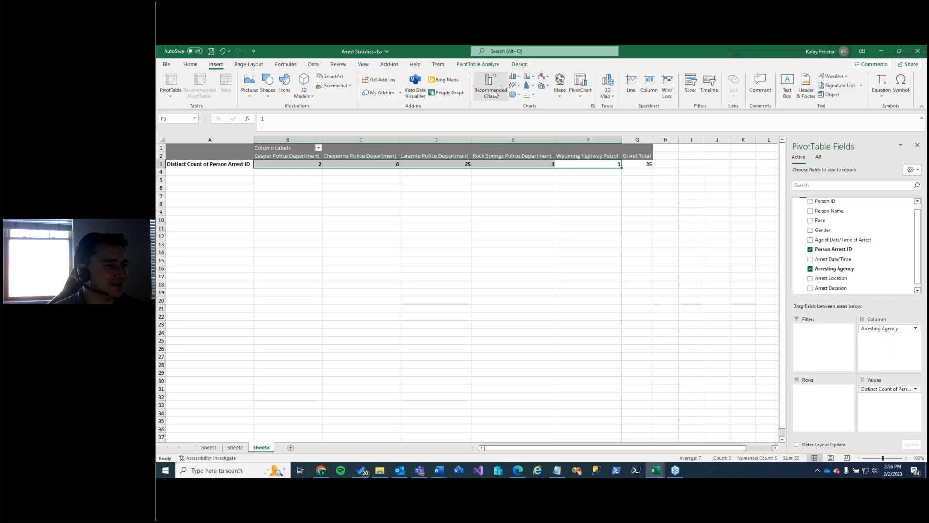
pyautogui.click(488, 92)
pyautogui.click(430, 151)
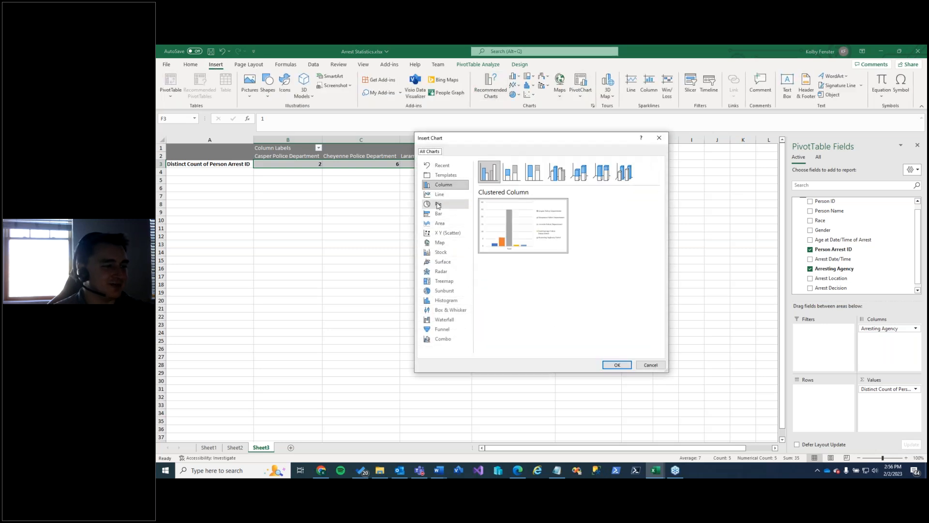
pyautogui.click(439, 194)
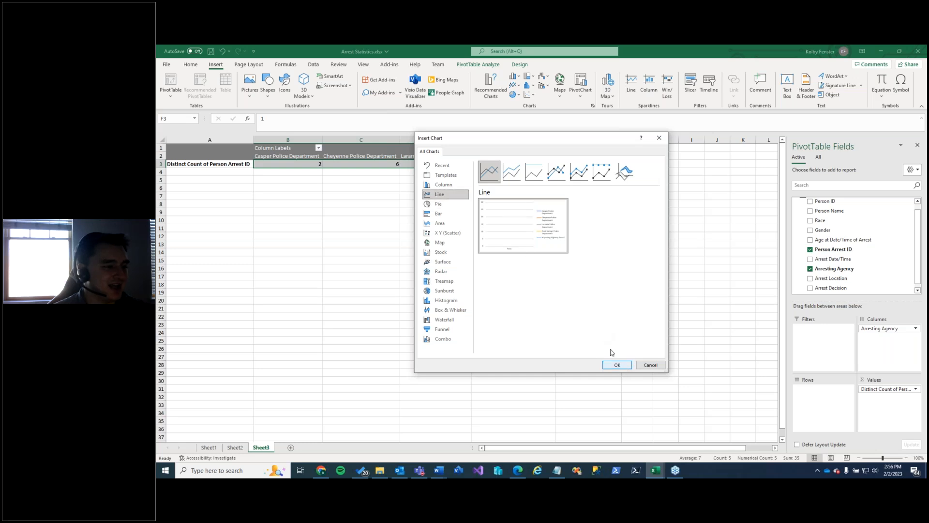
pyautogui.moveTo(554, 217)
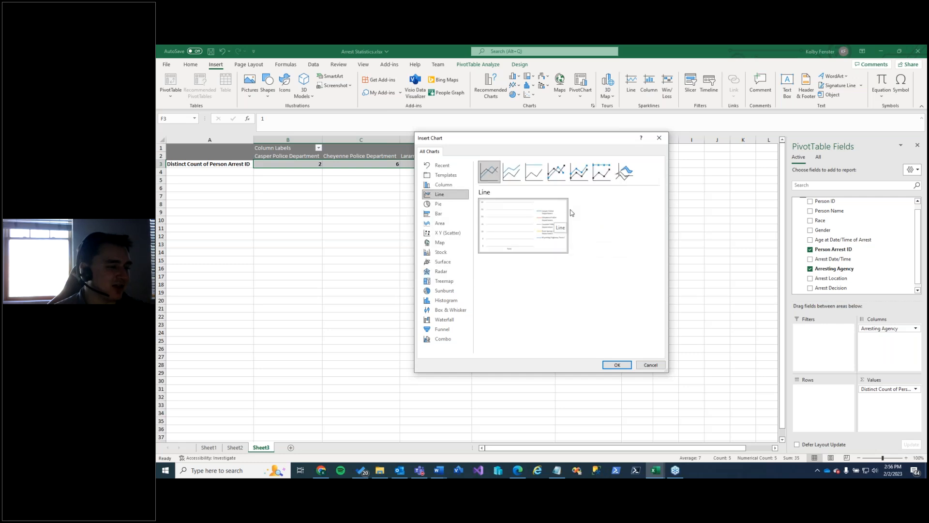
pyautogui.click(617, 365)
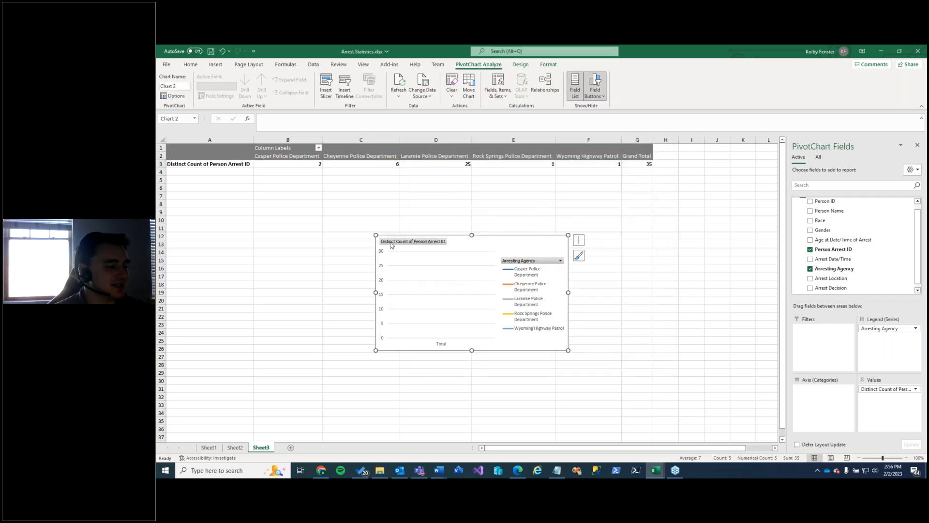
# Enlarge the line chart beneath the PivotTable so it covers about B7:F29
pyautogui.moveTo(378, 236); pyautogui.dragTo(286, 192)
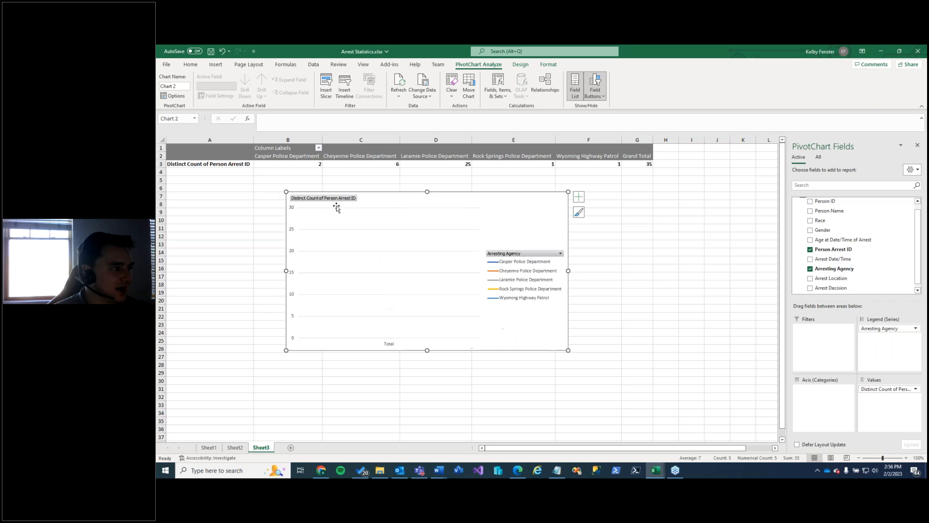
pyautogui.moveTo(569, 350); pyautogui.dragTo(619, 378)
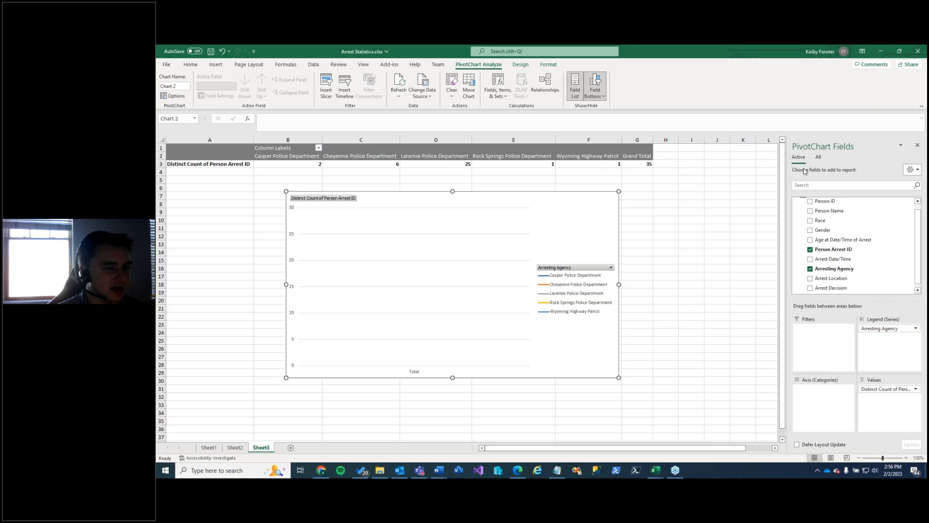
pyautogui.click(852, 105)
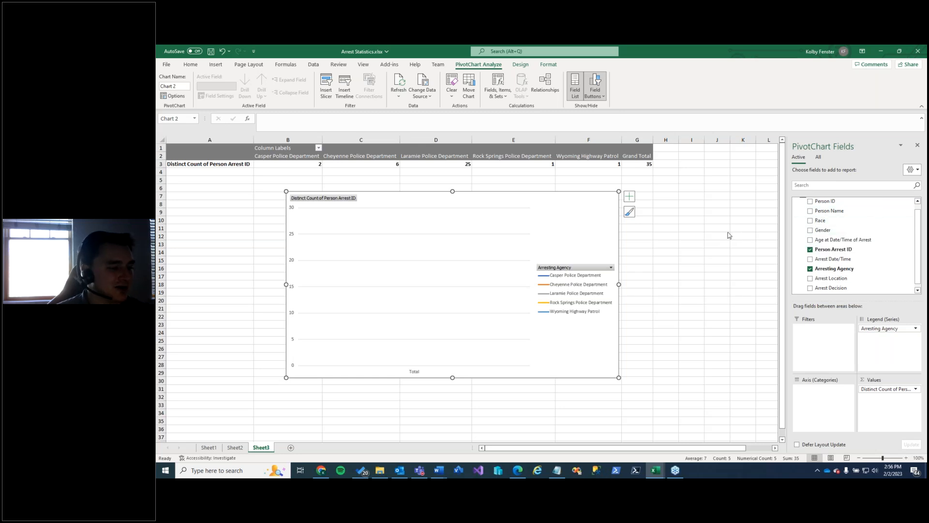
pyautogui.click(649, 250)
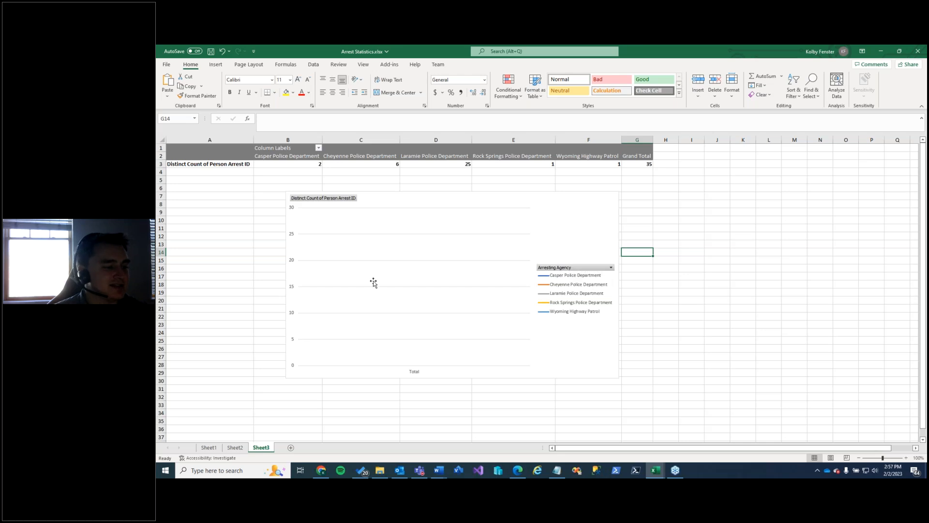
# Insert a table column before Arresting Agency on Sheet1 and name it Arrest Month
pyautogui.click(210, 448)
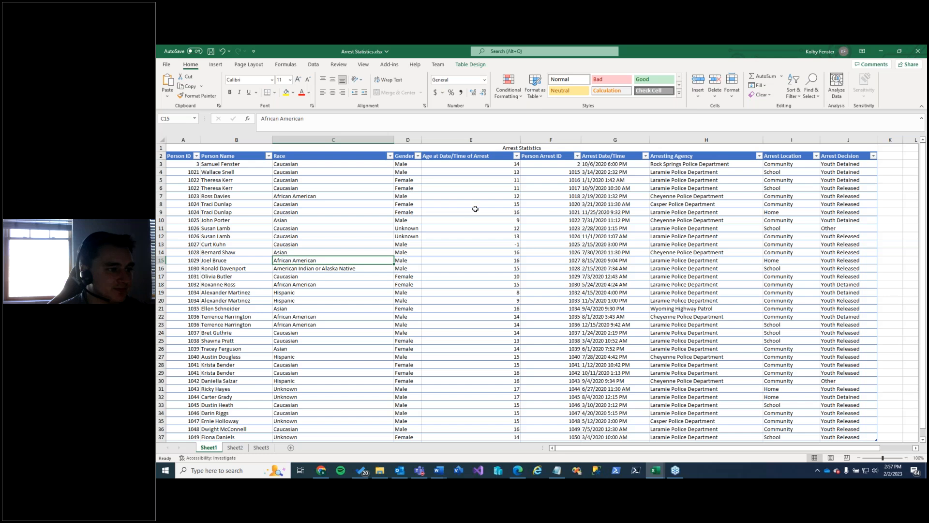
pyautogui.moveTo(615, 165)
pyautogui.mouseDown()
pyautogui.moveTo(612, 293)
pyautogui.moveTo(609, 180)
pyautogui.mouseUp()
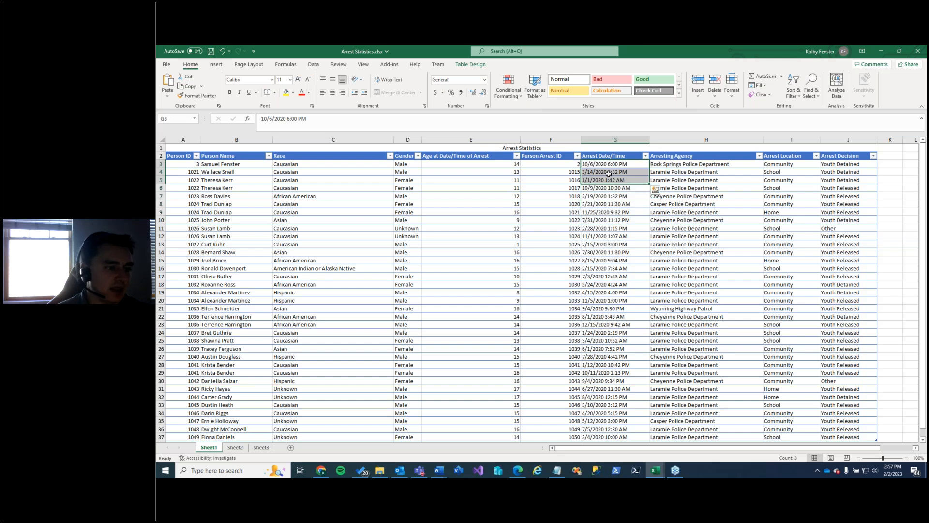
pyautogui.click(611, 165)
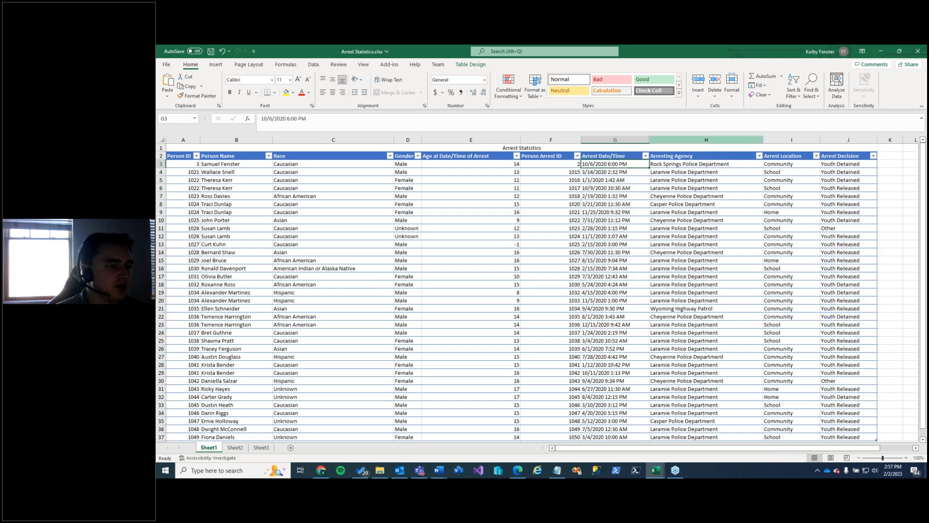
pyautogui.rightClick(667, 140)
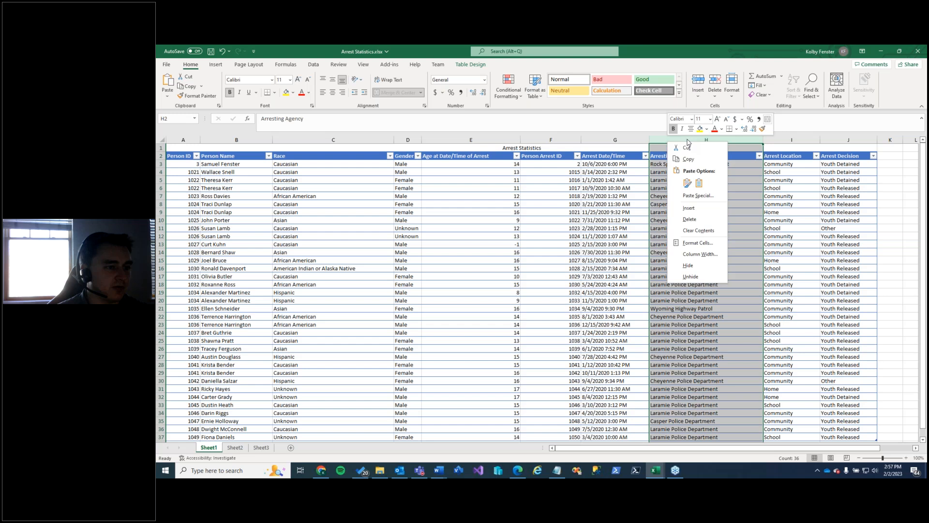
pyautogui.click(688, 208)
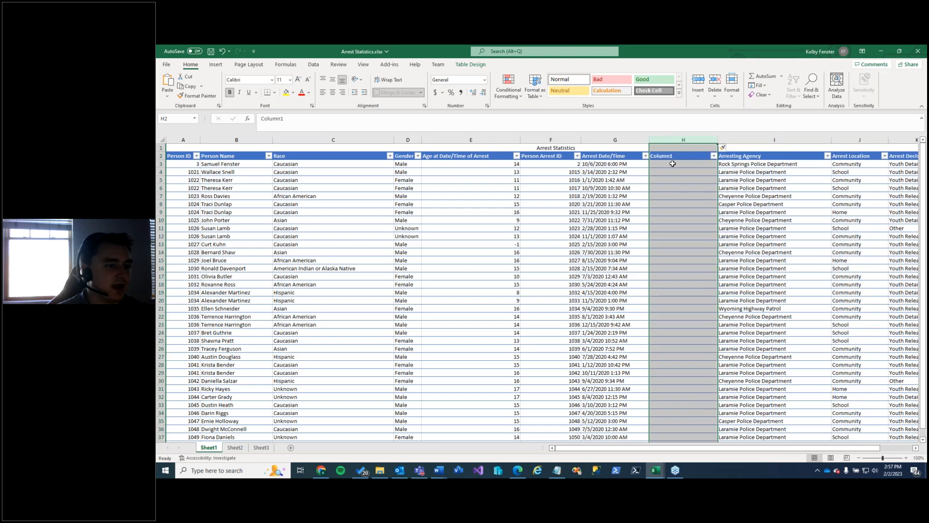
pyautogui.doubleClick(666, 156)
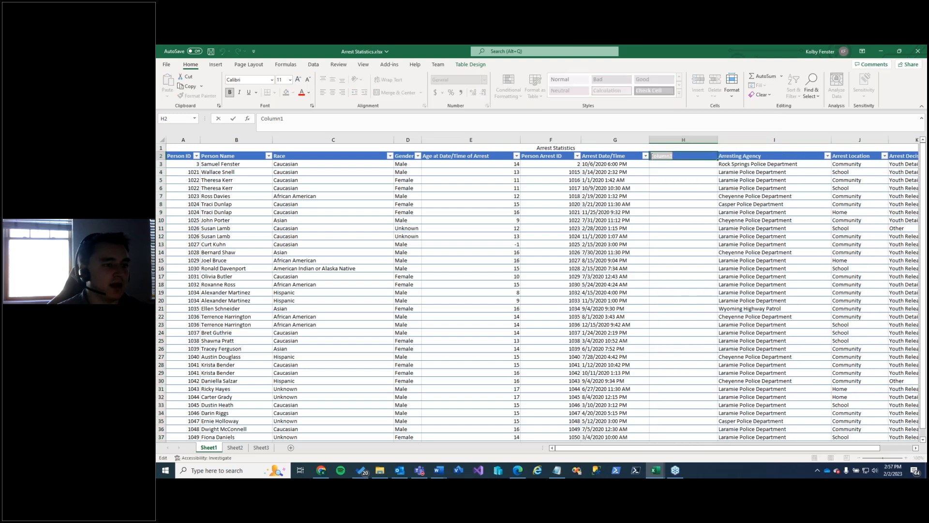
pyautogui.write('Arrest Month')
pyautogui.click(674, 177)
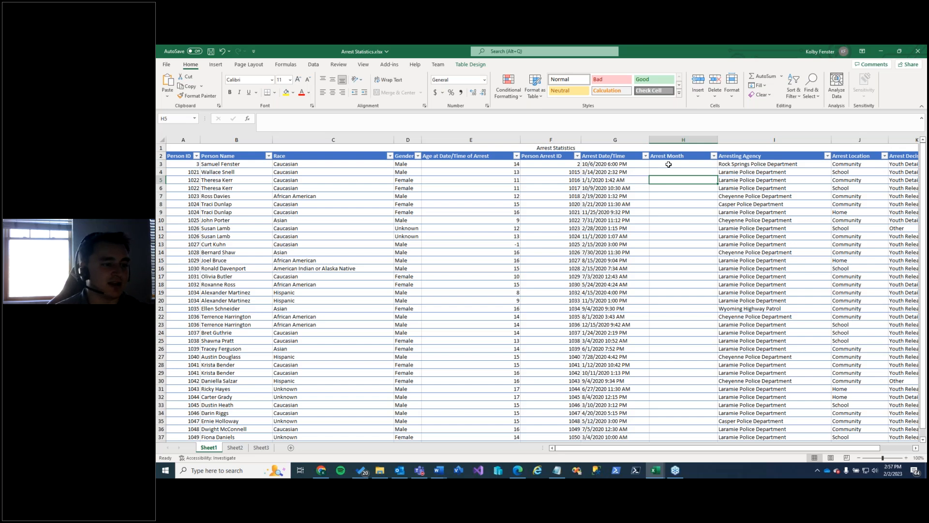
# Enter the formula =MONTH([@[Arrest Date/Time]]) in H3 to calculate the Arrest Month column
pyautogui.click(668, 165)
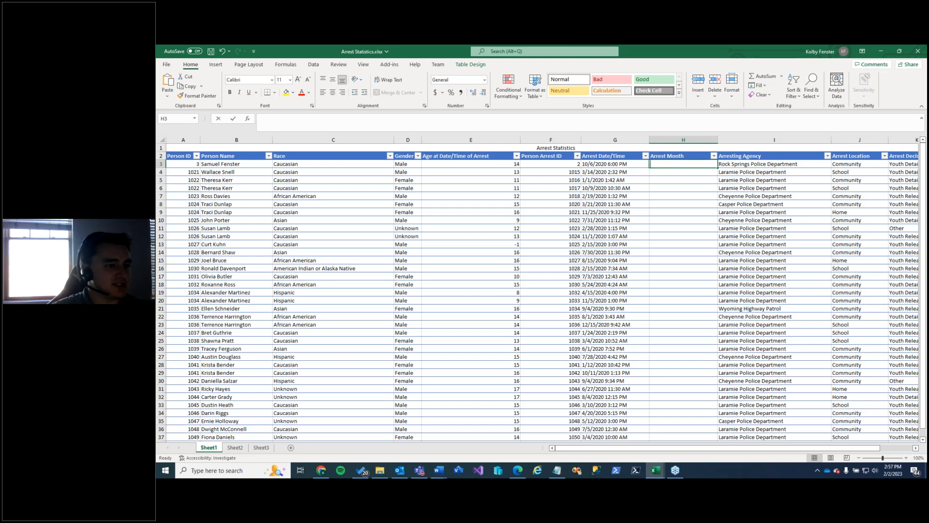
pyautogui.write('=')
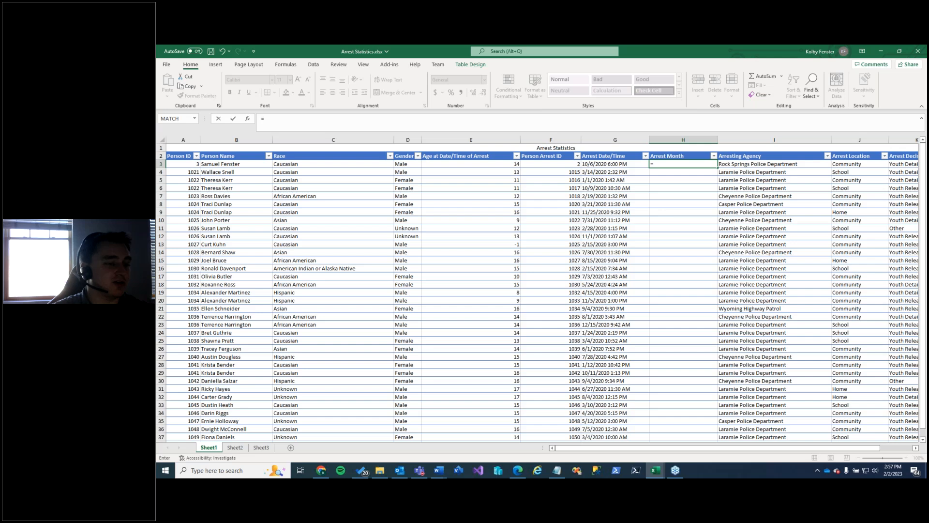
pyautogui.write('MONTH')
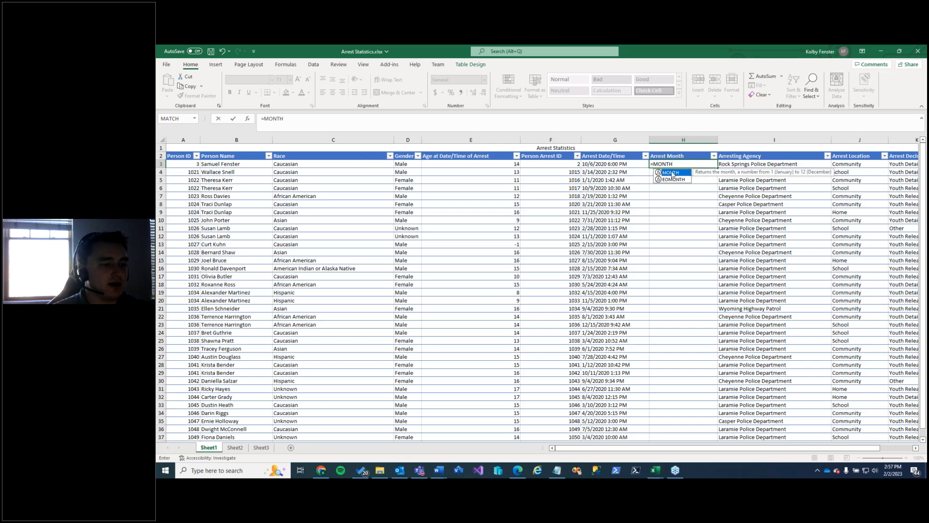
pyautogui.click(677, 164)
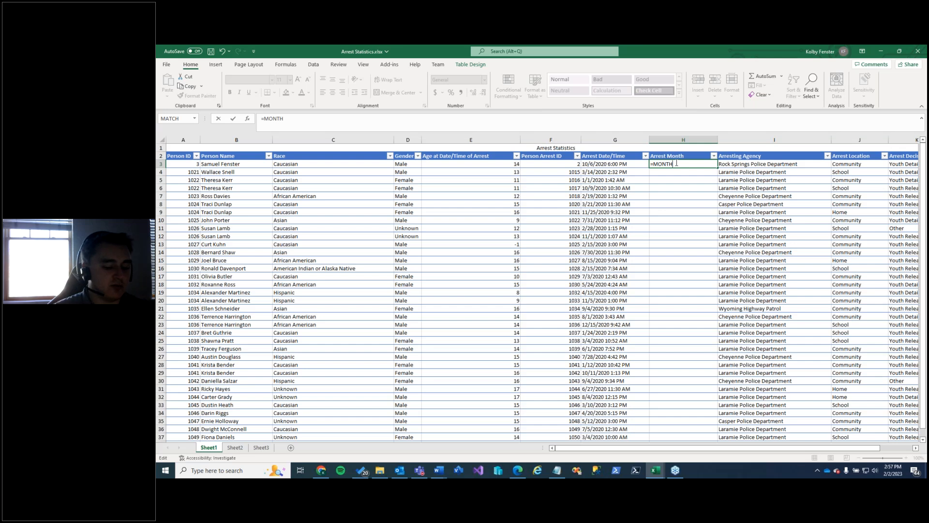
pyautogui.write('()')
pyautogui.press('Left')
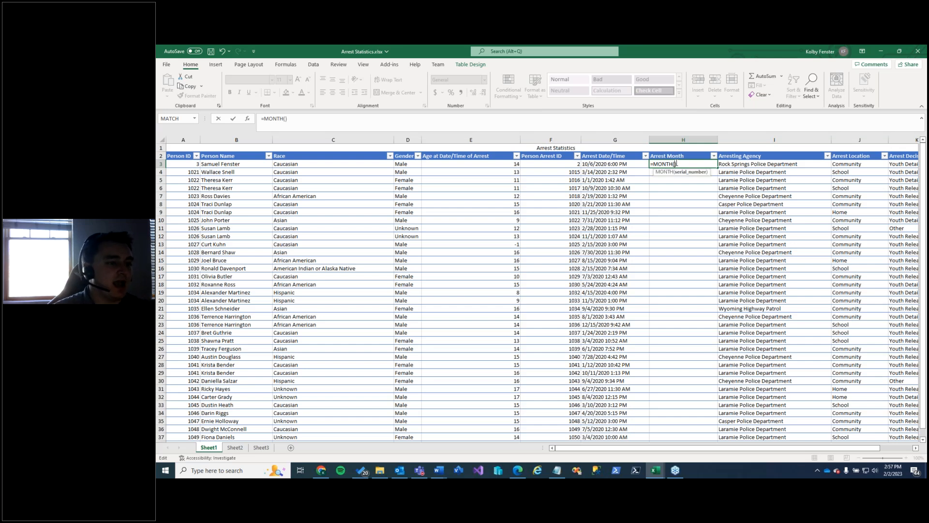
pyautogui.click(602, 165)
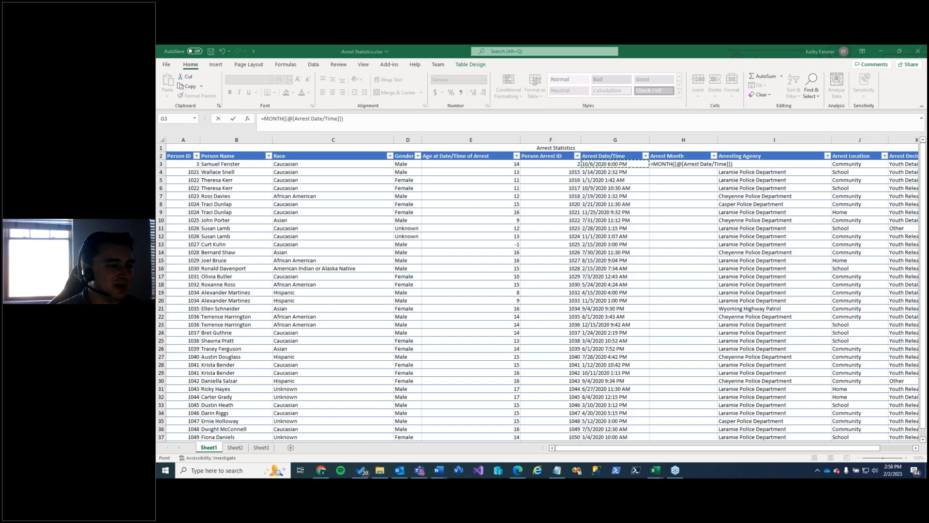
pyautogui.click(696, 173)
pyautogui.click(683, 188)
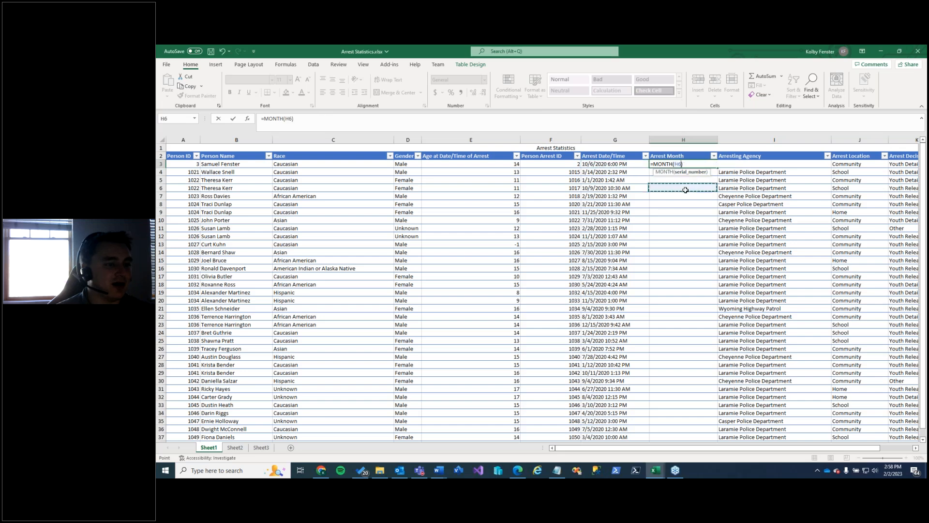
pyautogui.click(637, 164)
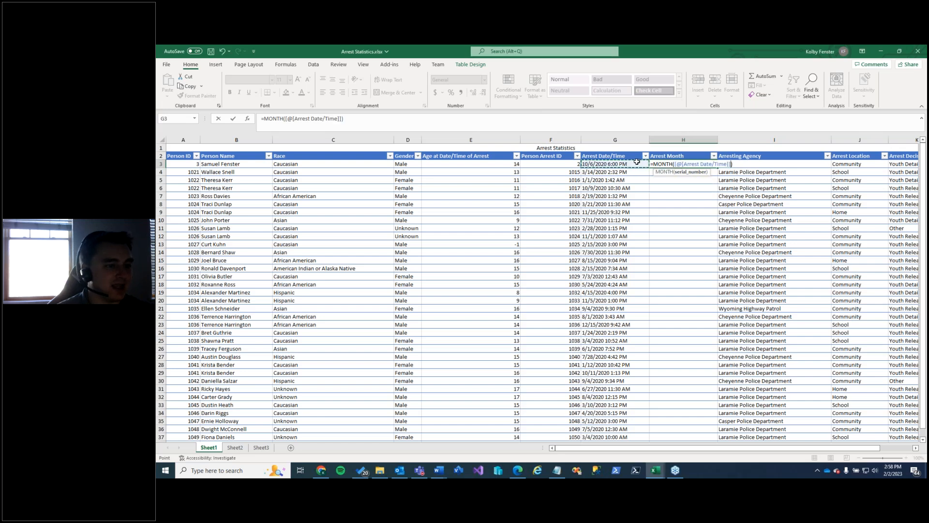
pyautogui.press('Return')
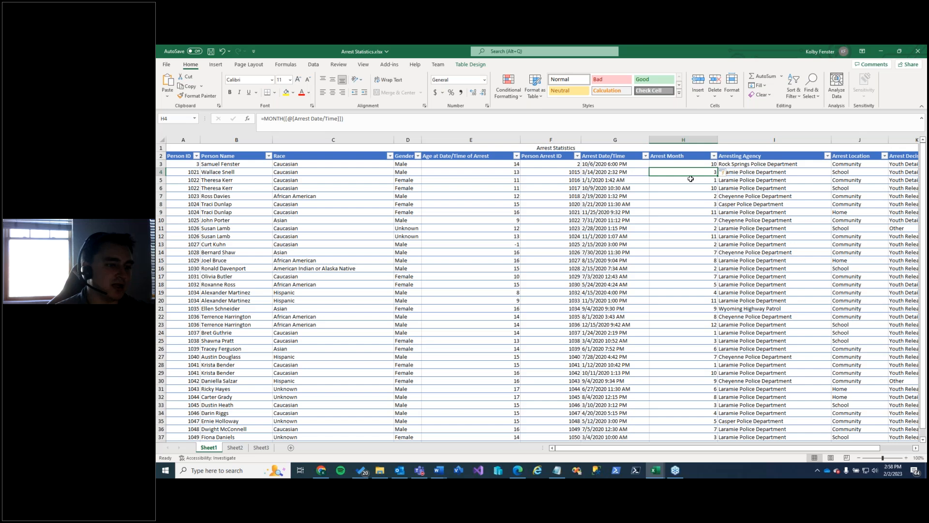
# Compare the calculated Arrest Month values with the Arrest Date/Time entries in rows 3 to 5
pyautogui.moveTo(680, 165); pyautogui.dragTo(622, 164)
pyautogui.moveTo(683, 172); pyautogui.dragTo(623, 173)
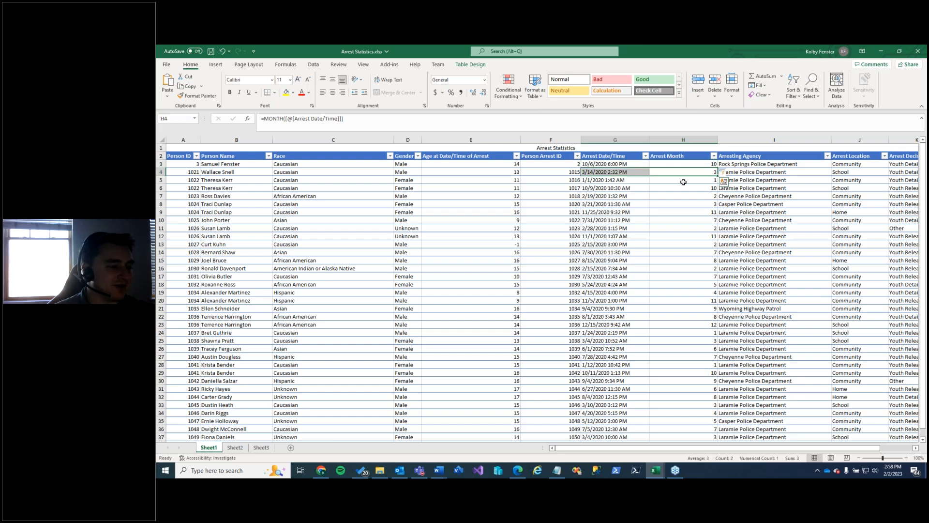
pyautogui.moveTo(685, 181); pyautogui.dragTo(635, 180)
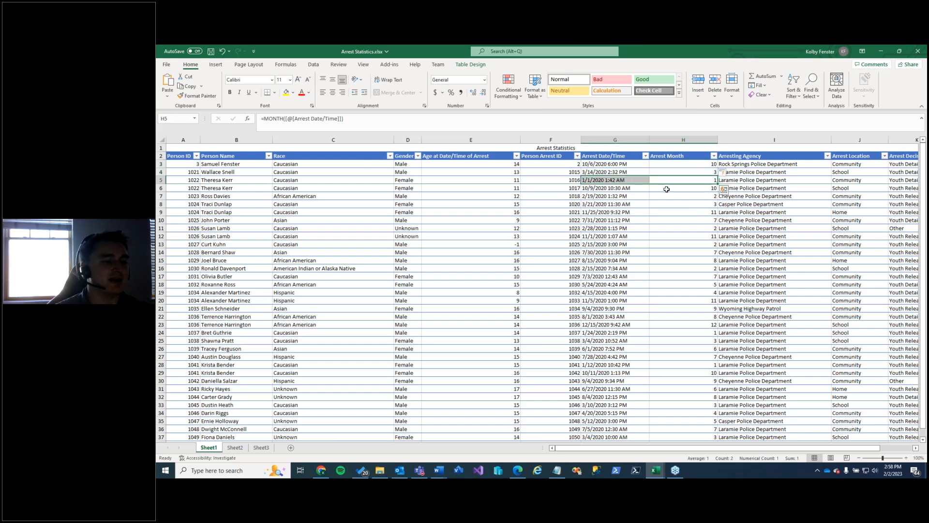
# Delete the line chart beneath the arresting agency PivotTable on Sheet3
pyautogui.click(262, 447)
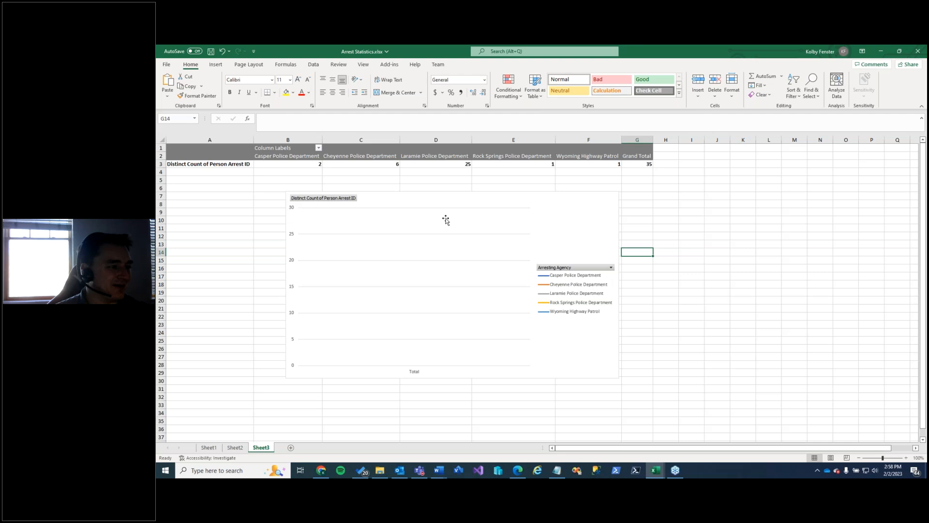
pyautogui.click(511, 230)
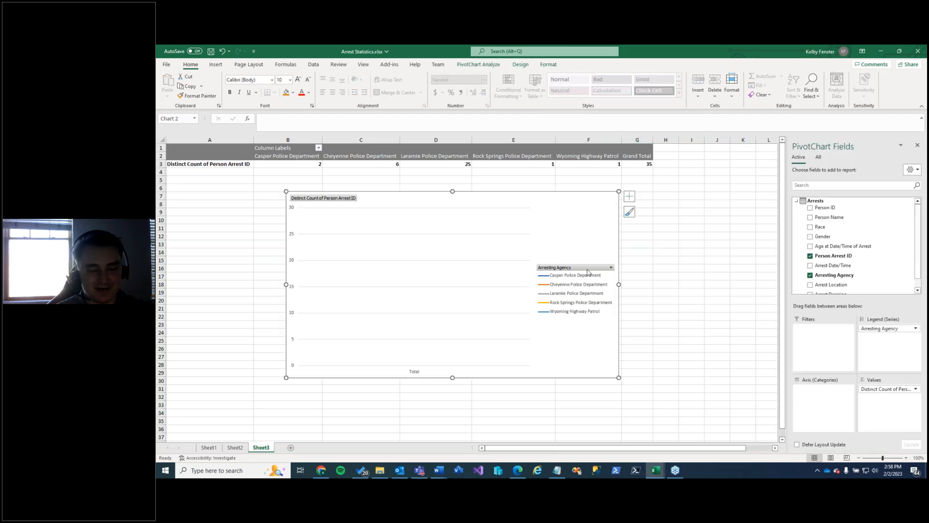
pyautogui.press('Delete')
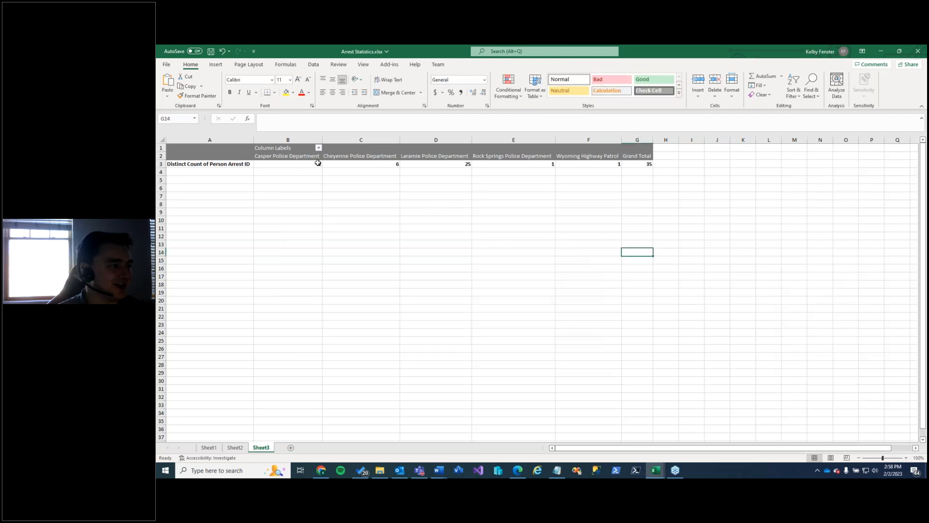
# Refresh the arresting agency PivotTable on Sheet3 and add the Arrest Month field as its rows
pyautogui.click(368, 162)
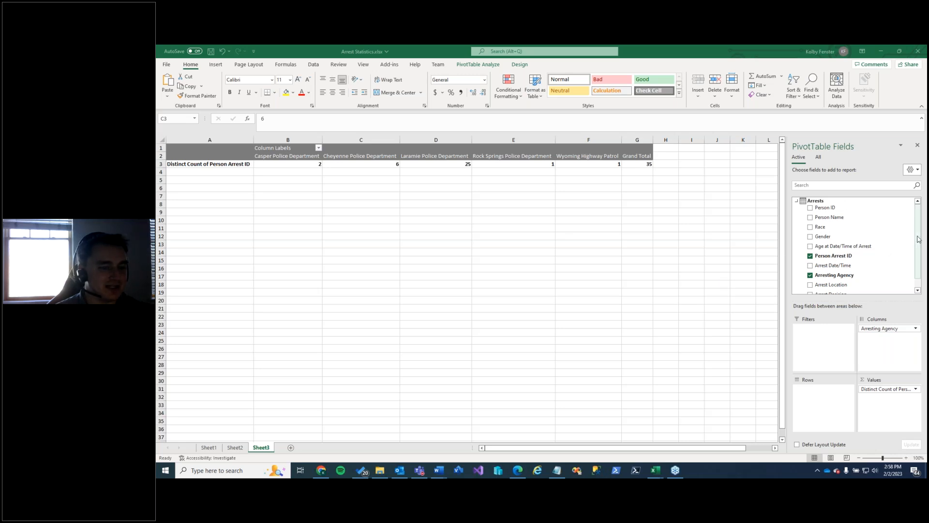
pyautogui.moveTo(920, 257)
pyautogui.mouseDown()
pyautogui.moveTo(919, 272)
pyautogui.moveTo(919, 260)
pyautogui.mouseUp()
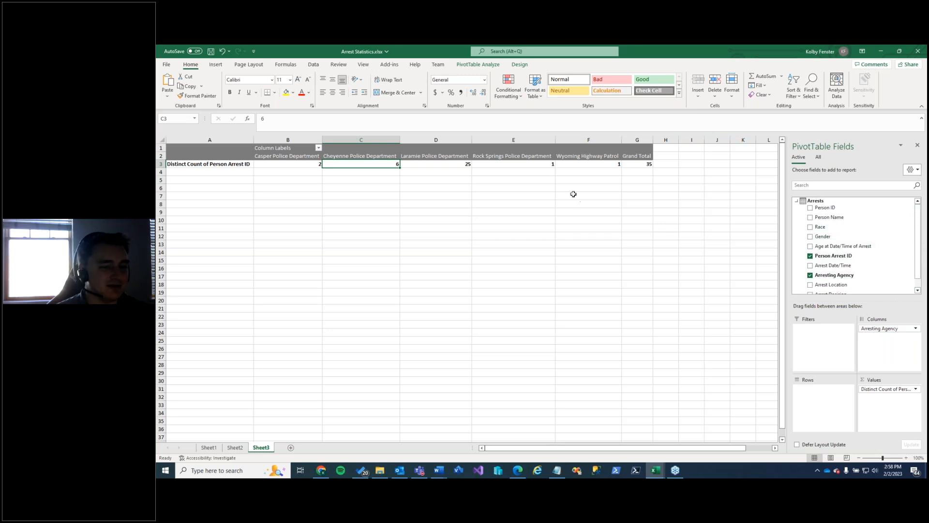
pyautogui.rightClick(365, 165)
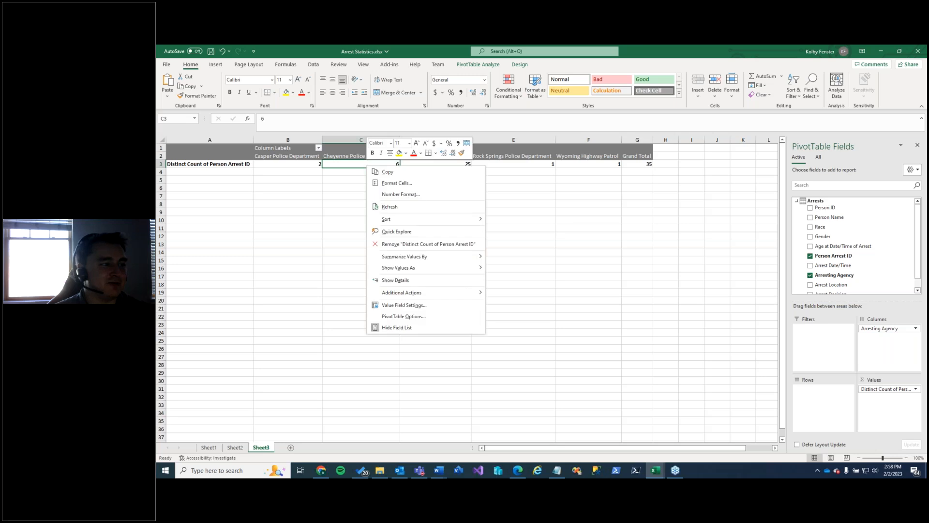
pyautogui.click(391, 207)
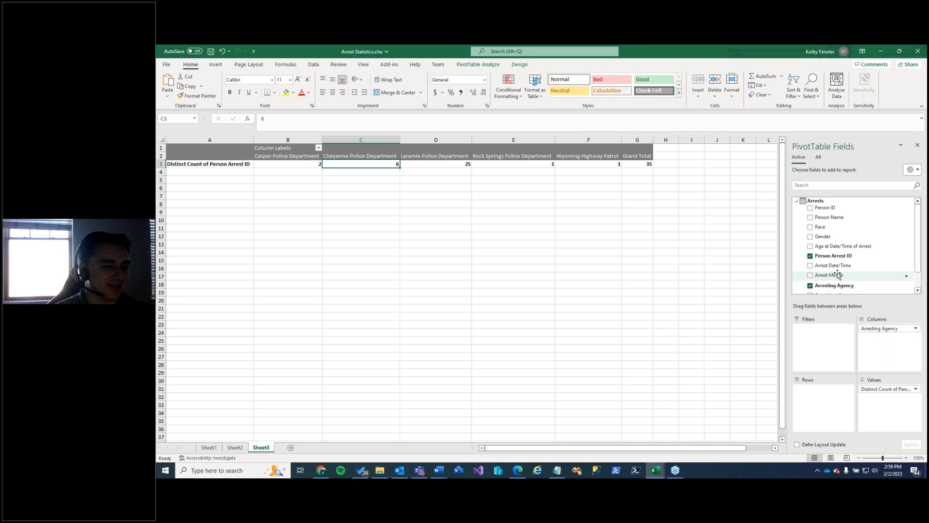
pyautogui.moveTo(839, 277); pyautogui.dragTo(813, 396)
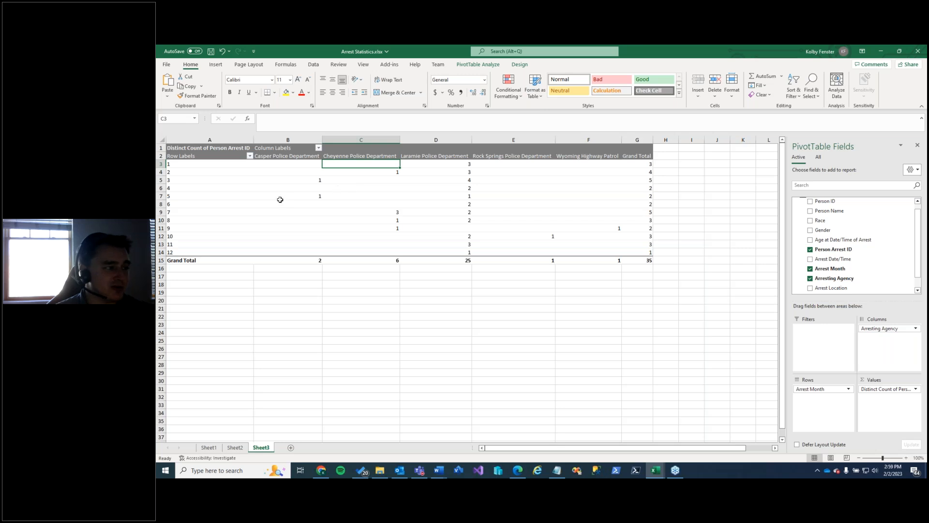
# Set the PivotTable options on Sheet3 to show 0 for empty cells
pyautogui.rightClick(281, 191)
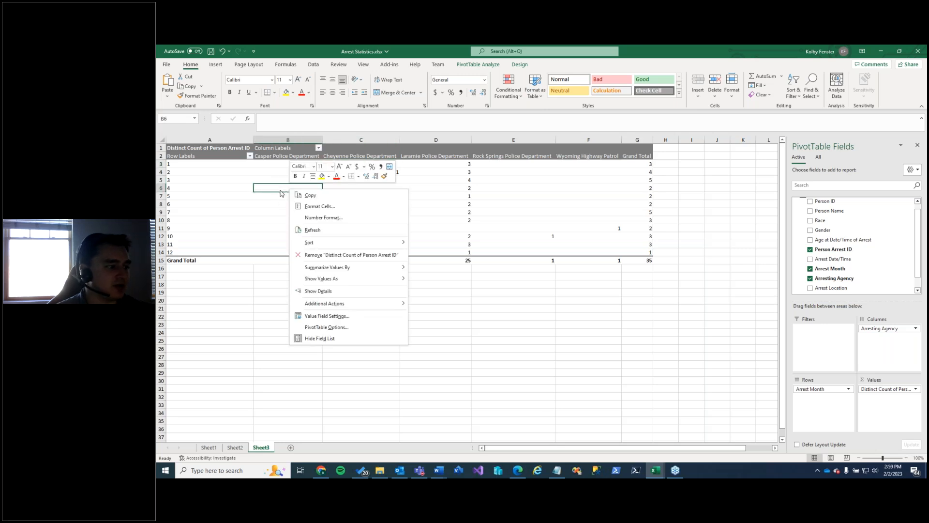
pyautogui.click(324, 328)
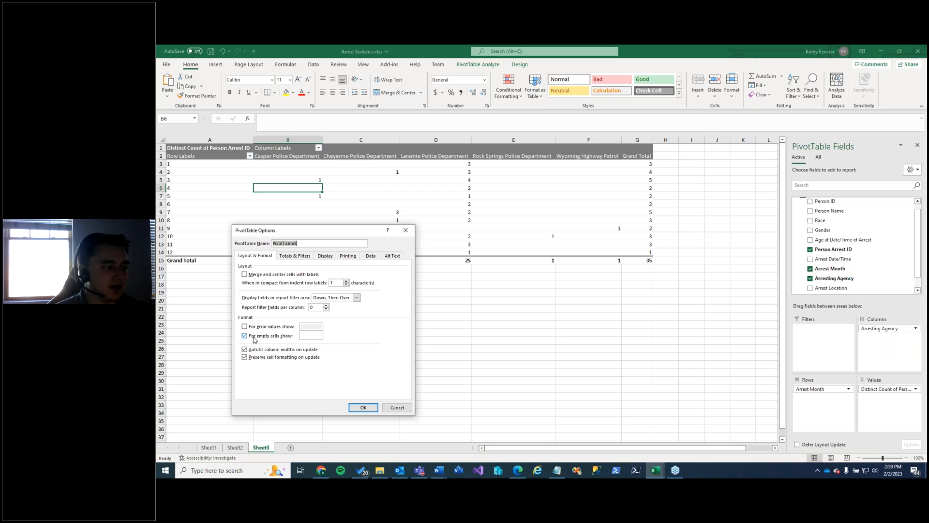
pyautogui.click(318, 335)
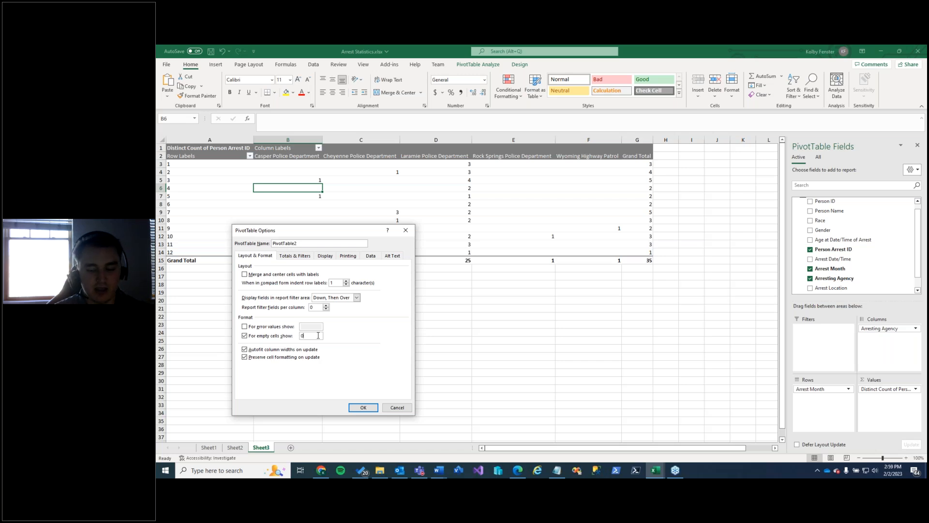
pyautogui.click(363, 408)
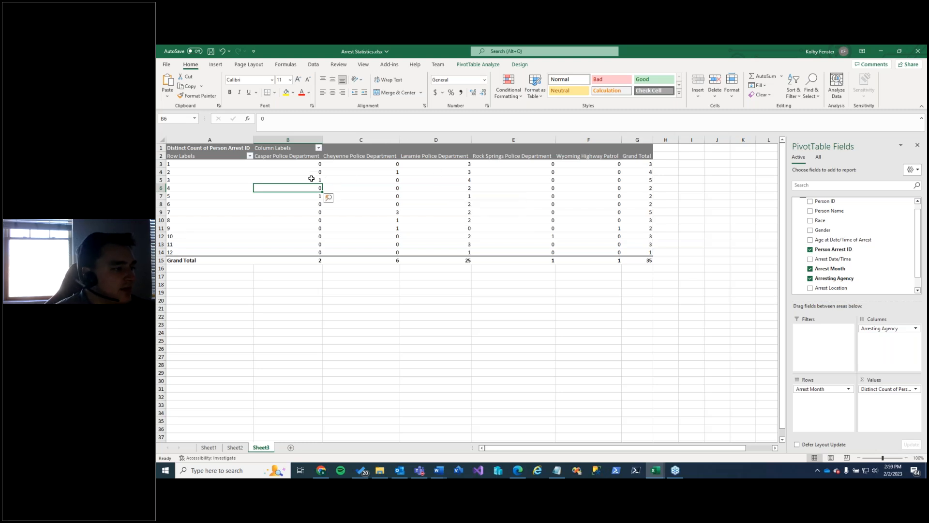
# Insert a line PivotChart from the monthly agency counts in B3:F14
pyautogui.moveTo(303, 164); pyautogui.dragTo(577, 251)
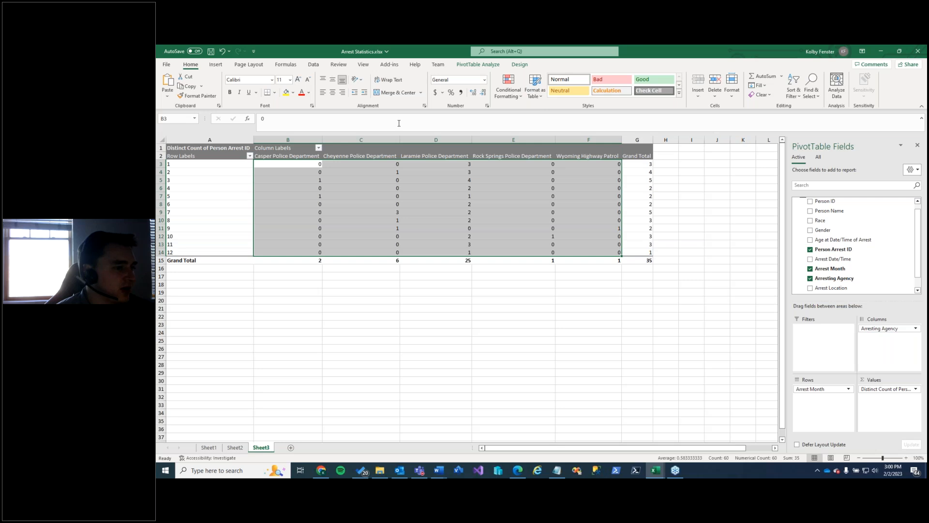
pyautogui.click(215, 64)
pyautogui.click(491, 85)
pyautogui.click(448, 195)
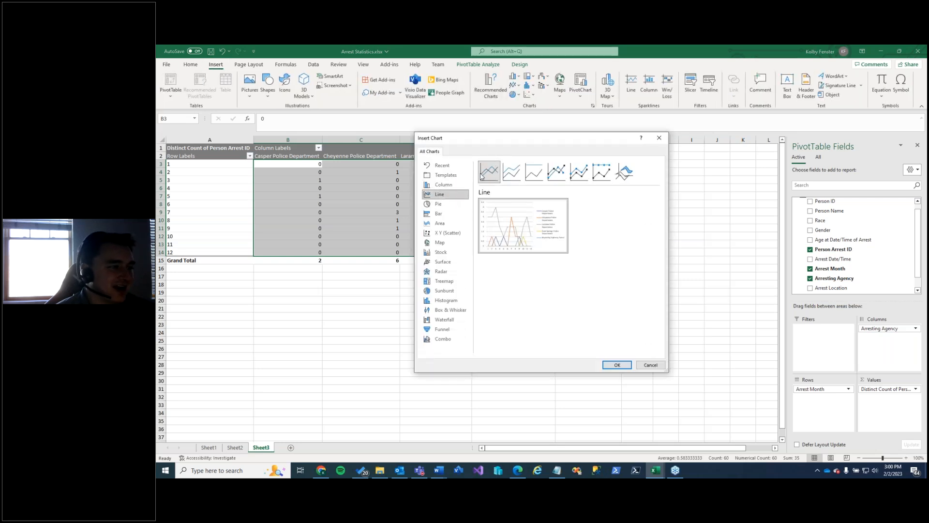
pyautogui.click(618, 366)
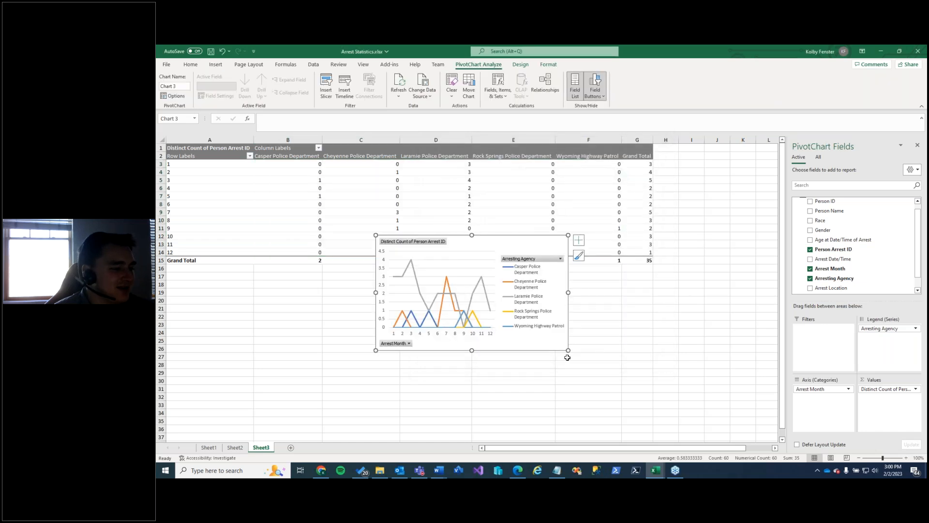
# Enlarge the line chart and move it beneath the PivotTable's Grand Total row
pyautogui.moveTo(568, 350); pyautogui.dragTo(730, 434)
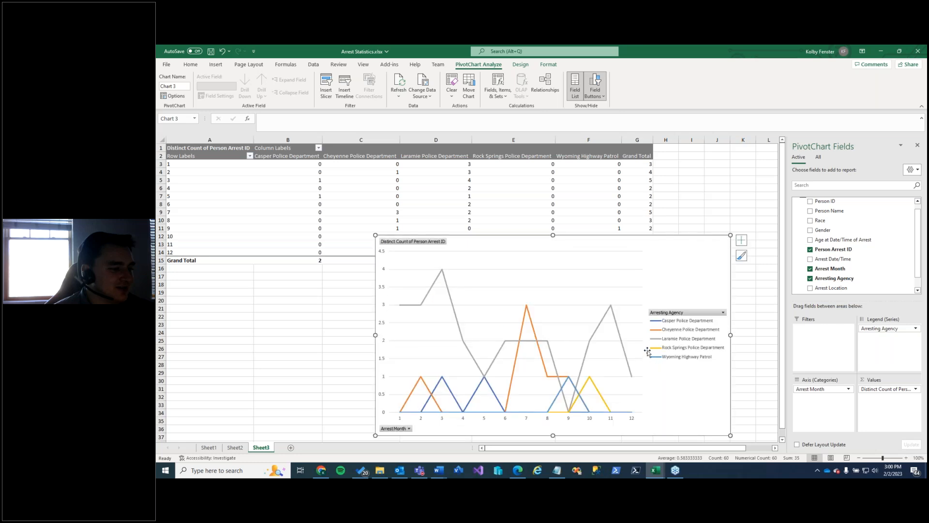
pyautogui.moveTo(782, 327); pyautogui.dragTo(783, 336)
pyautogui.click(515, 262)
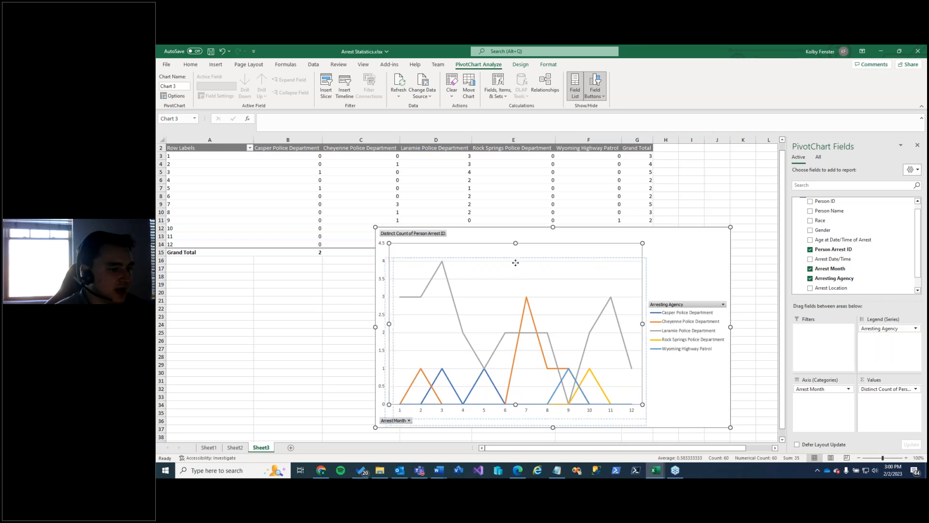
pyautogui.moveTo(628, 228); pyautogui.dragTo(481, 280)
pyautogui.scroll(-3, 463, 303)
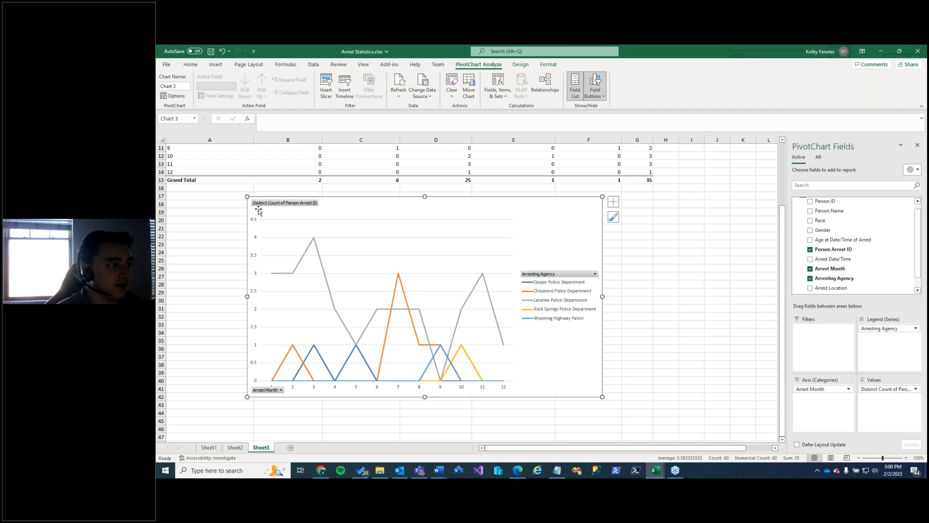
pyautogui.moveTo(248, 196); pyautogui.dragTo(231, 188)
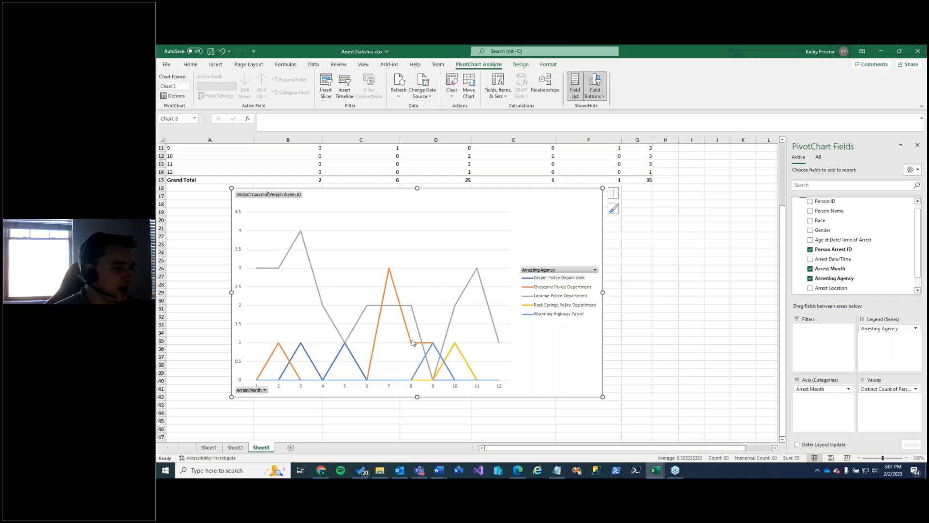
# Filter the chart's Arresting Agency field to only Cheyenne Police Department and Laramie Police Department, and view the filtered PivotTable
pyautogui.moveTo(387, 269)
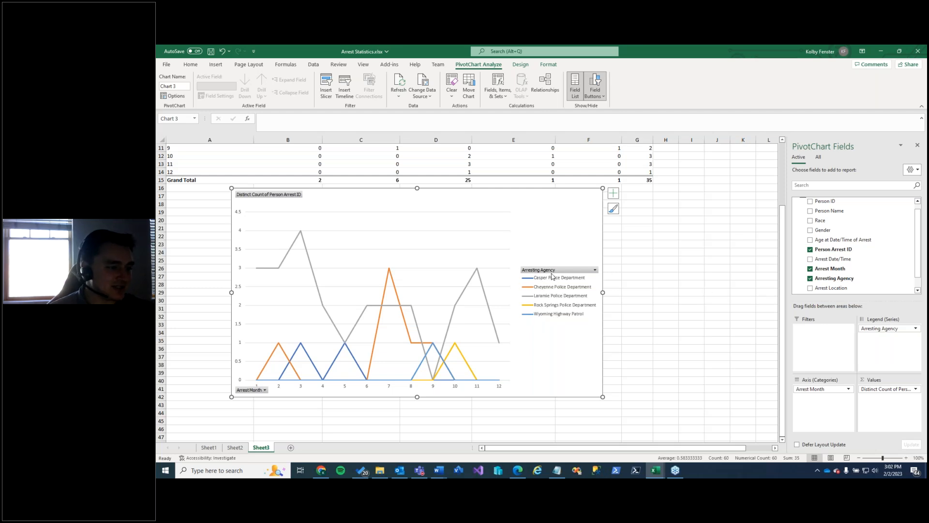
pyautogui.click(595, 270)
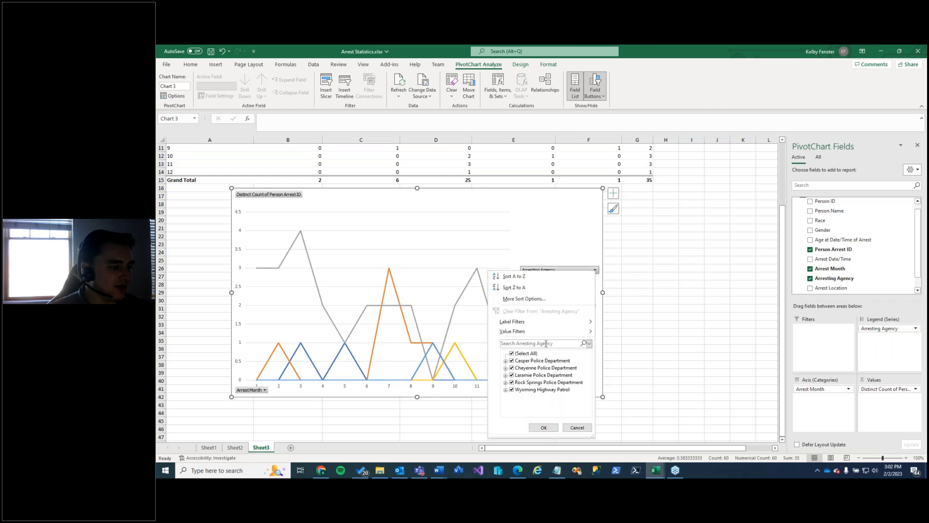
pyautogui.click(512, 361)
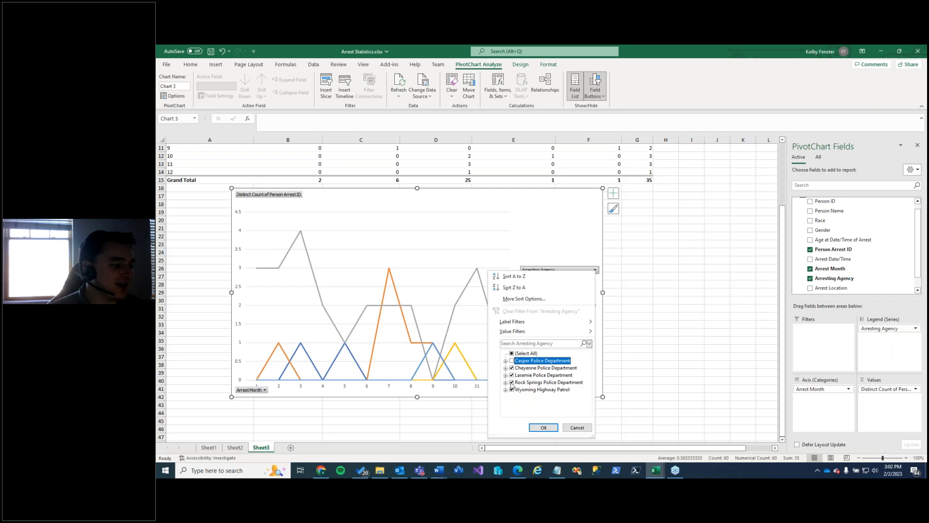
pyautogui.click(512, 382)
pyautogui.click(512, 390)
pyautogui.click(544, 428)
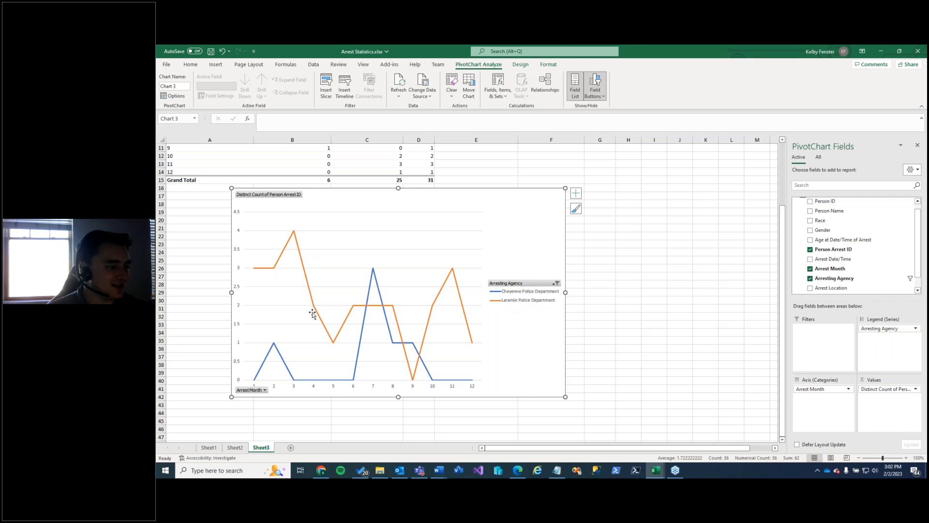
pyautogui.click(629, 298)
pyautogui.scroll(2, 433, 259)
pyautogui.scroll(2, 432, 259)
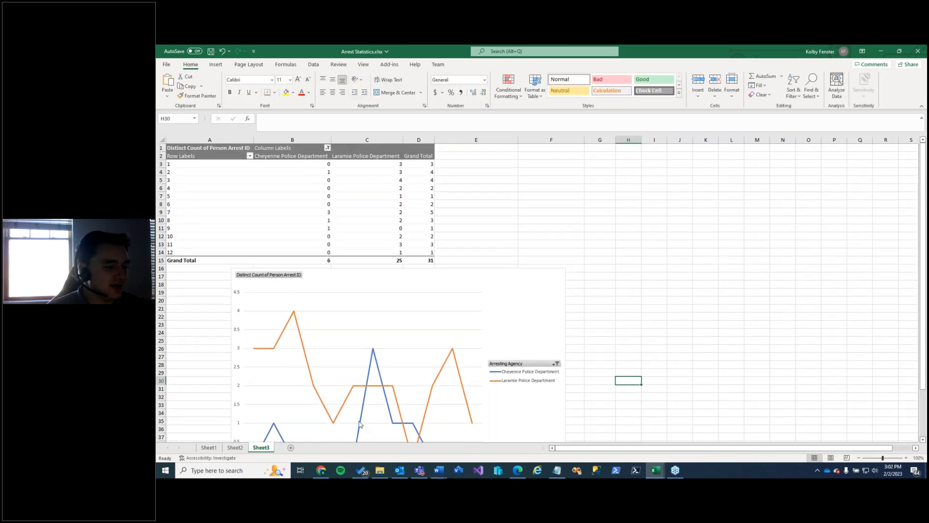
pyautogui.moveTo(359, 425)
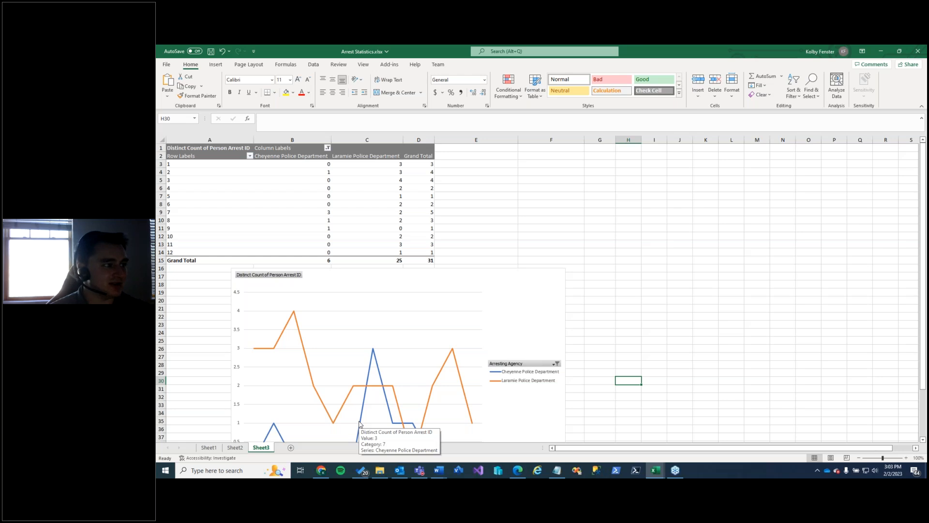
# Add a new worksheet and insert a PivotTable from the Arrests table at Sheet4 A1, adding the data to the Data Model
pyautogui.click(292, 450)
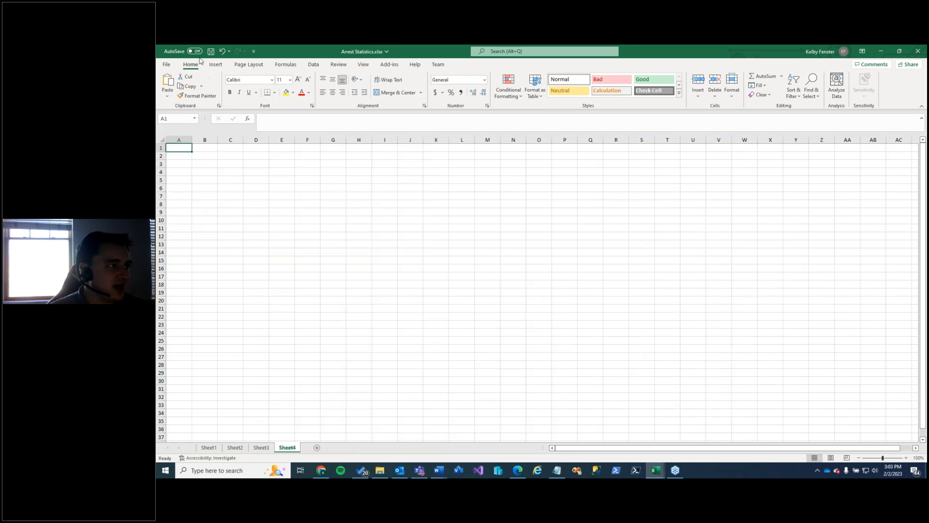
pyautogui.click(216, 66)
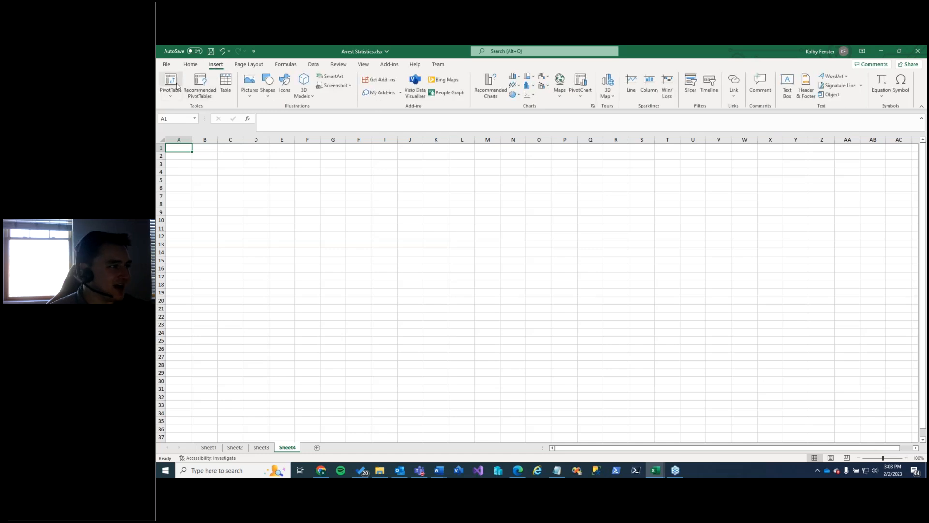
pyautogui.click(169, 81)
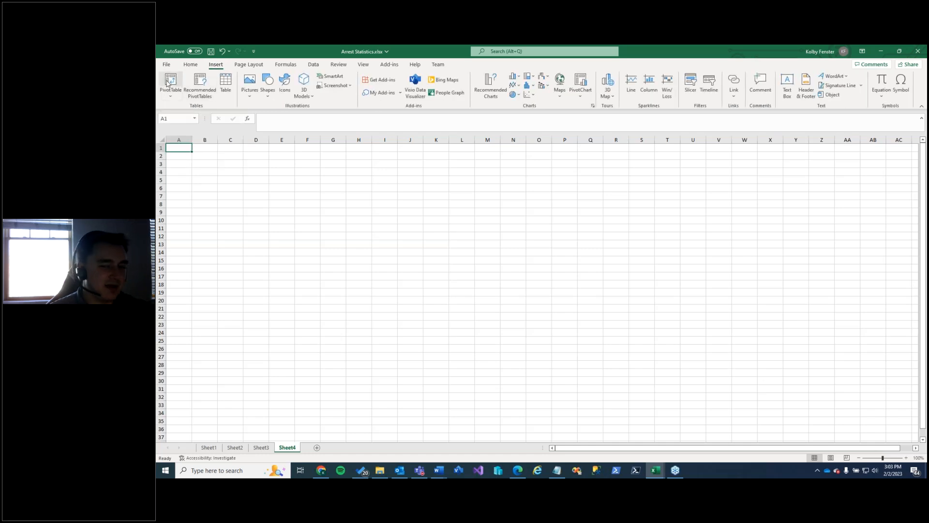
pyautogui.write('Arrests')
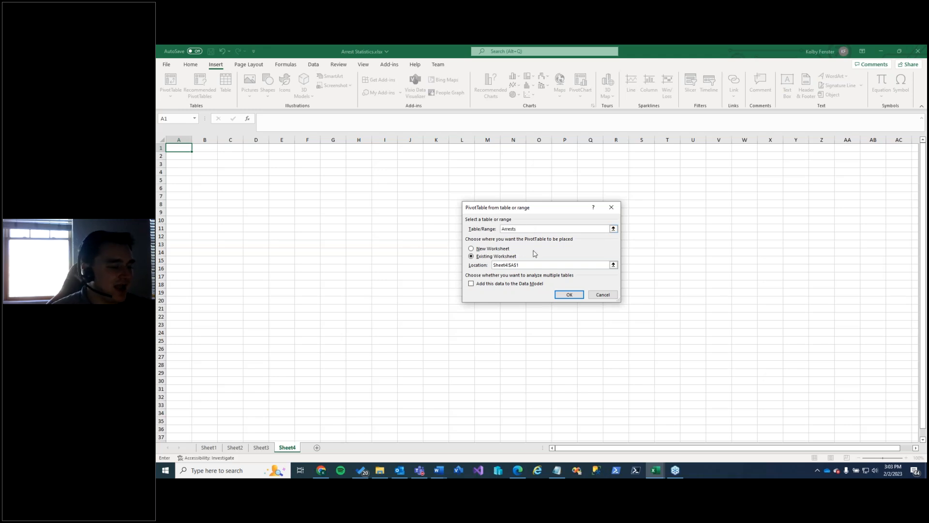
pyautogui.click(500, 286)
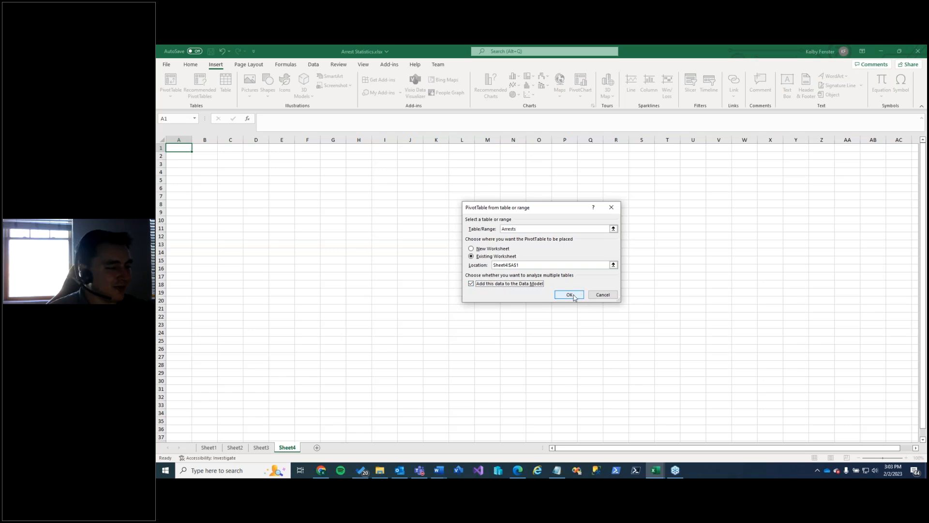
pyautogui.click(570, 295)
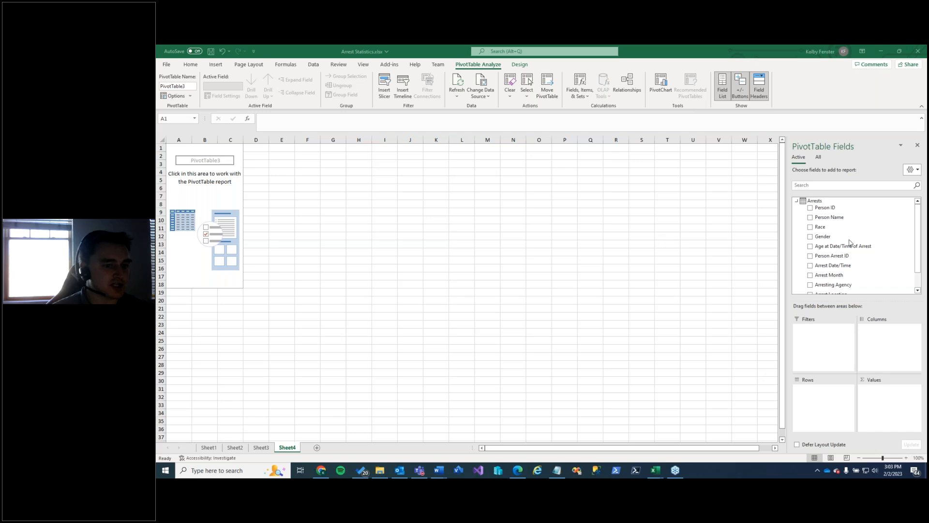
# Add Person Arrest ID to the Sheet4 PivotTable's values and summarize it by Distinct Count
pyautogui.moveTo(828, 258); pyautogui.dragTo(883, 392)
pyautogui.click(890, 389)
pyautogui.click(876, 386)
pyautogui.scroll(-2, 554, 269)
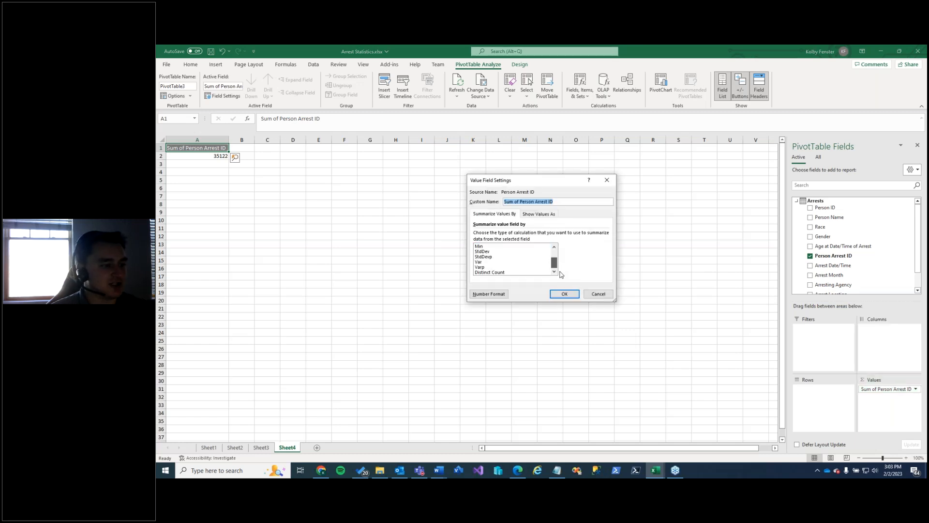
pyautogui.click(533, 273)
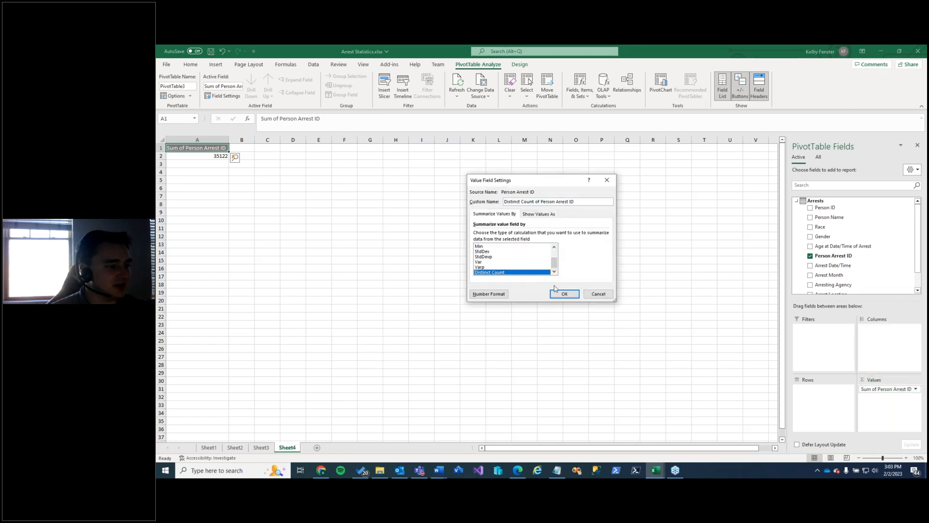
pyautogui.click(564, 294)
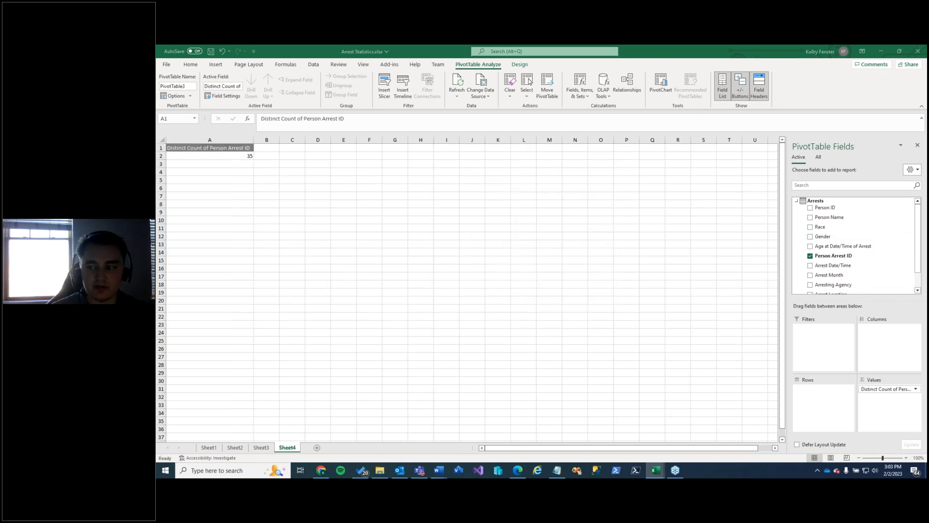
# Add Arrest Location as the columns and Arrest Month as the rows of the Sheet4 PivotTable
pyautogui.scroll(-1, 849, 276)
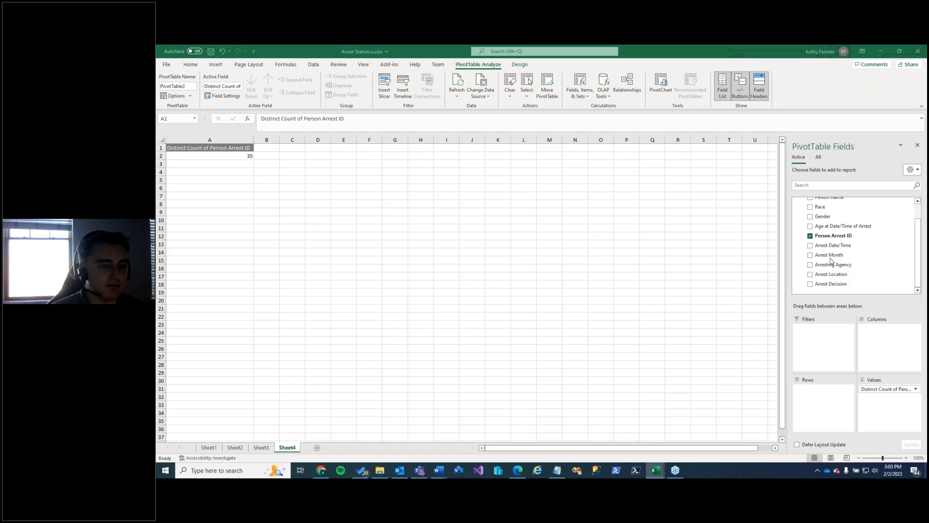
pyautogui.hotkey('ctrl', 'c')
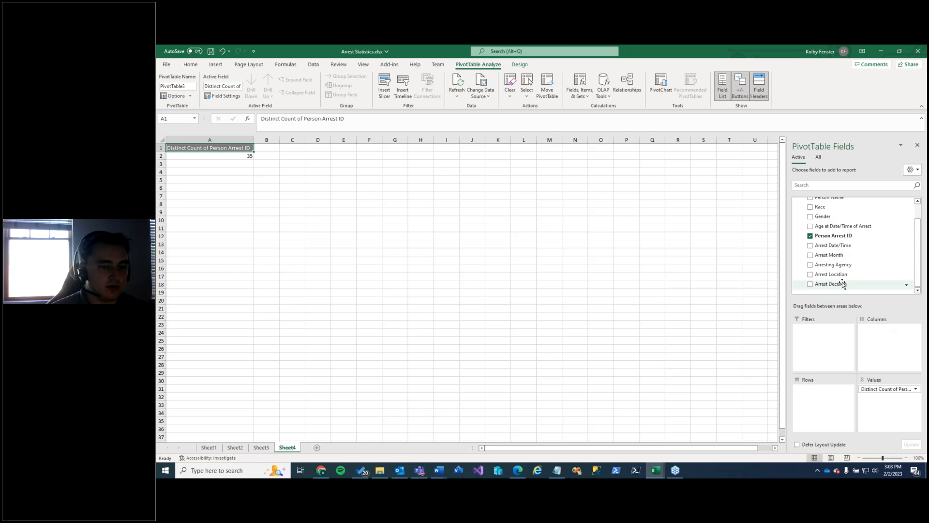
pyautogui.moveTo(836, 274); pyautogui.dragTo(893, 340)
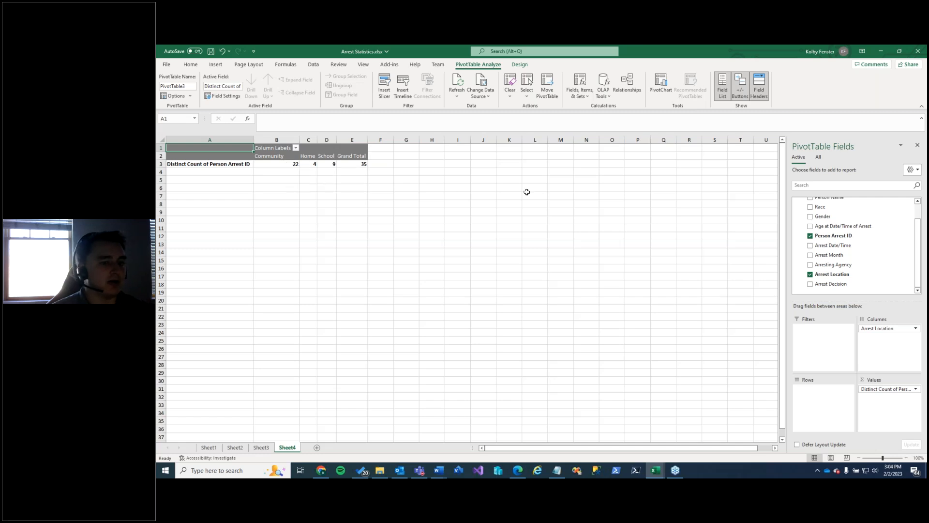
pyautogui.moveTo(828, 256); pyautogui.dragTo(820, 395)
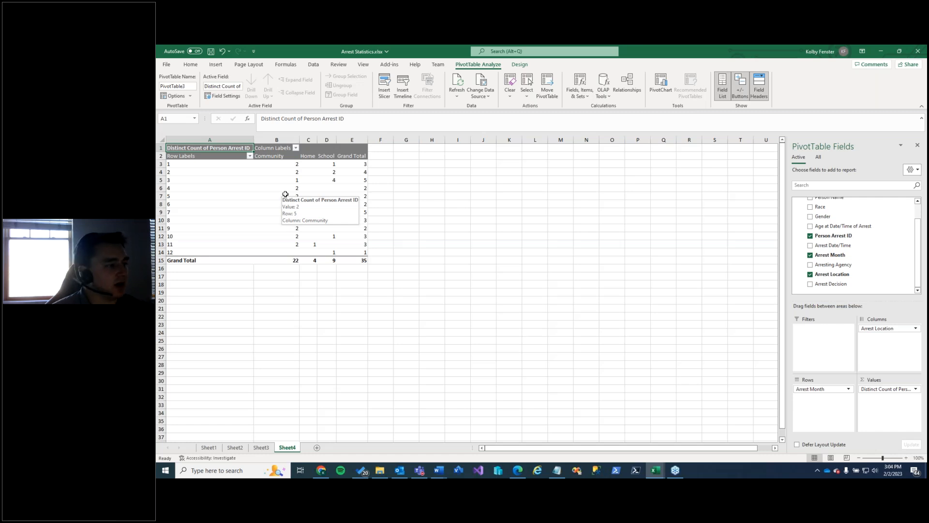
# Add Arresting Agency to the Sheet4 PivotTable's rows below Arrest Month, and move it from the rows to the report filters
pyautogui.scroll(3, 885, 207)
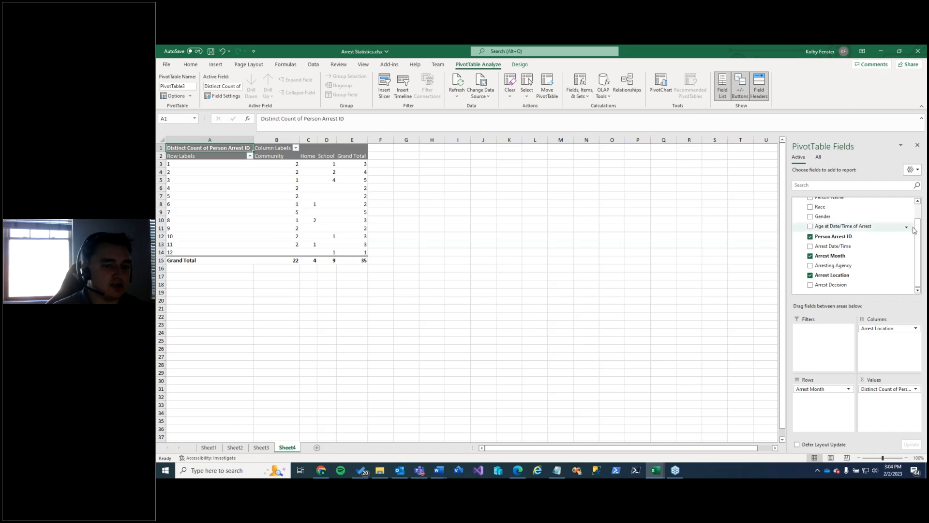
pyautogui.scroll(-2, 826, 269)
pyautogui.moveTo(827, 265); pyautogui.dragTo(828, 410)
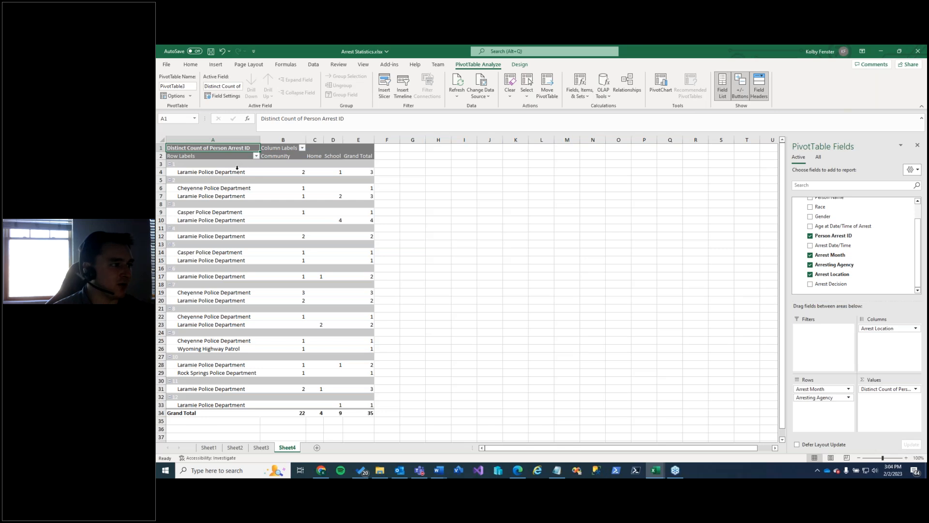
pyautogui.click(849, 398)
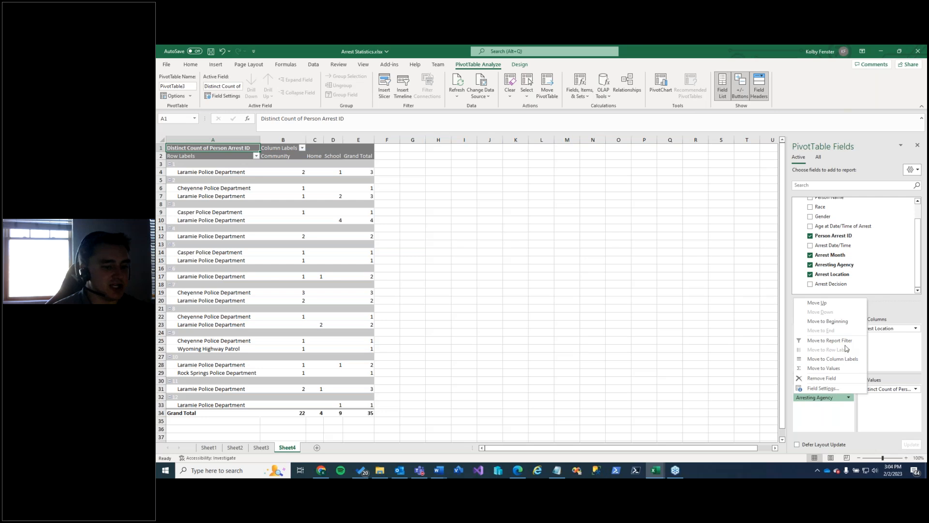
pyautogui.click(839, 419)
pyautogui.moveTo(818, 400); pyautogui.dragTo(832, 338)
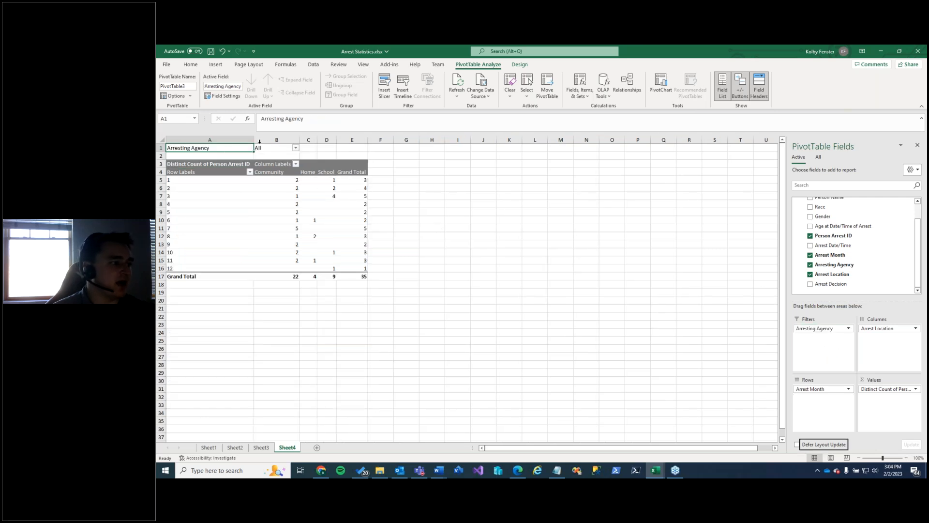
# Filter the Sheet4 PivotTable's Arresting Agency report filter to Laramie Police Department only
pyautogui.click(208, 147)
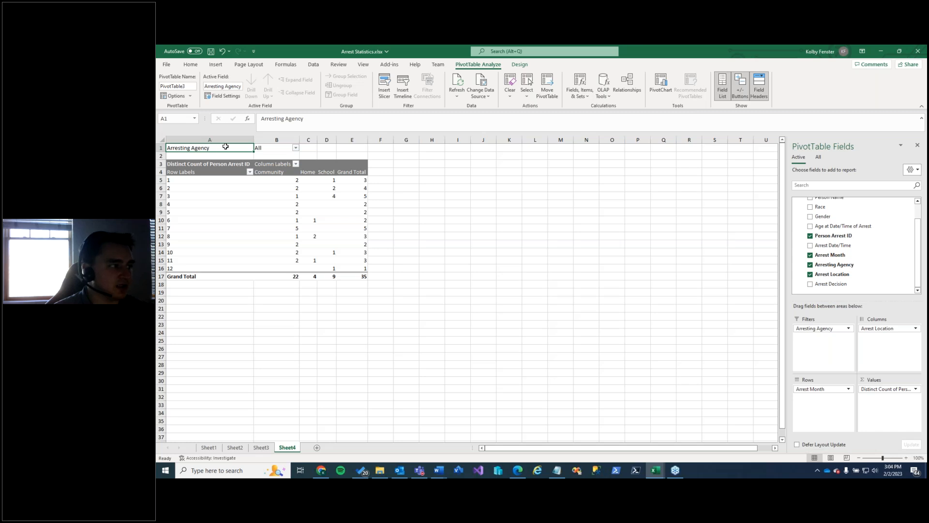
pyautogui.click(295, 149)
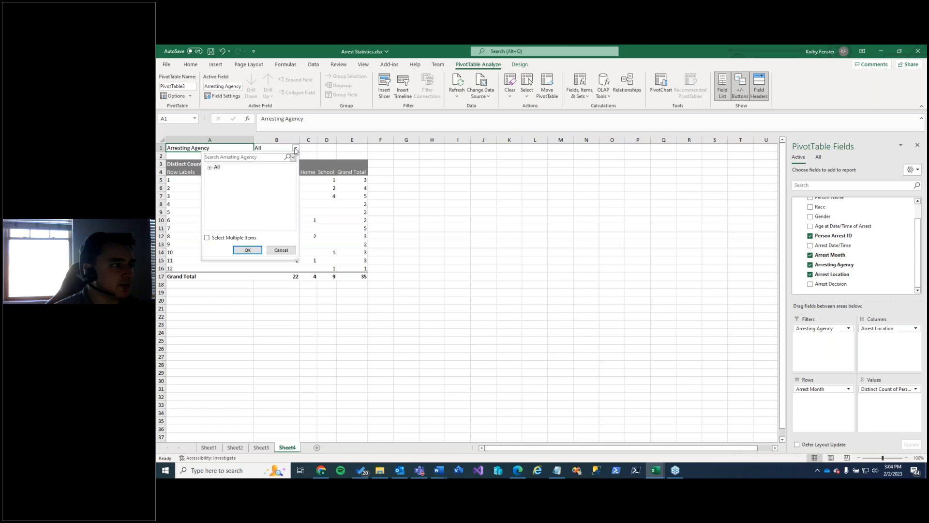
pyautogui.click(210, 168)
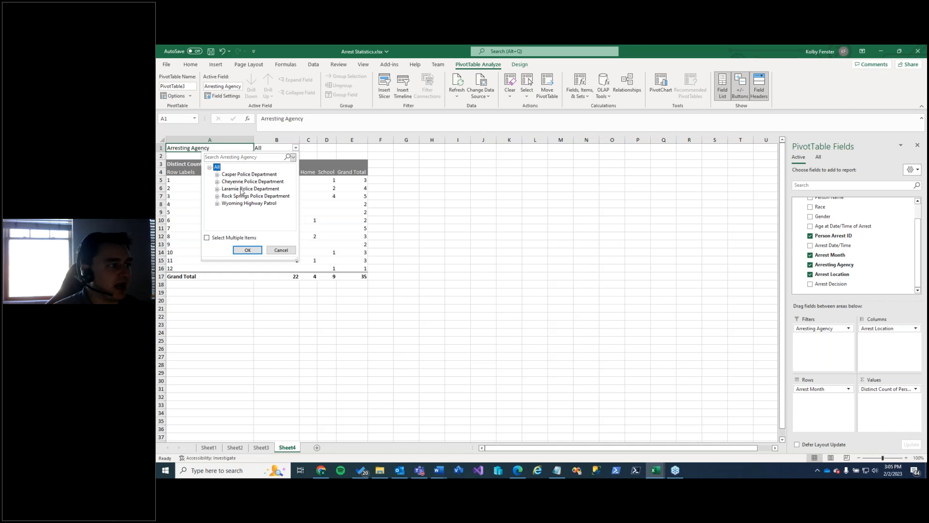
pyautogui.click(238, 190)
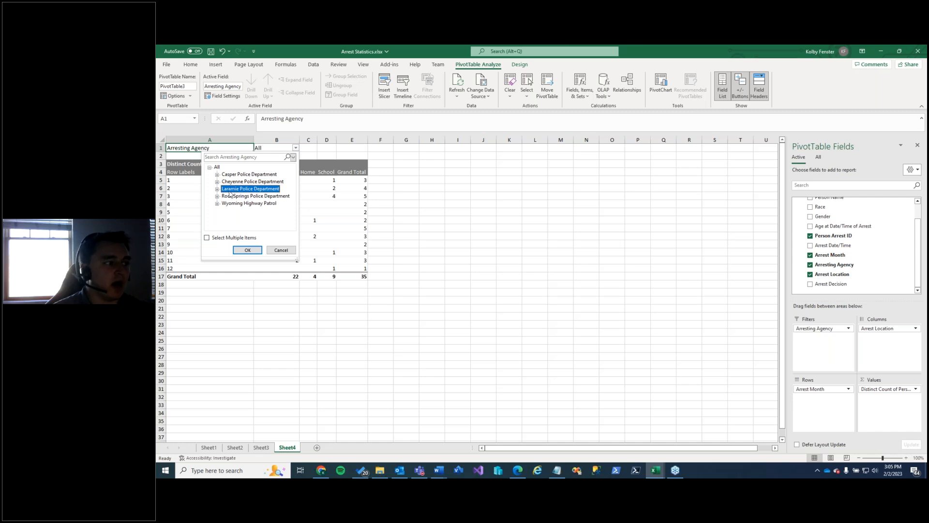
pyautogui.click(207, 237)
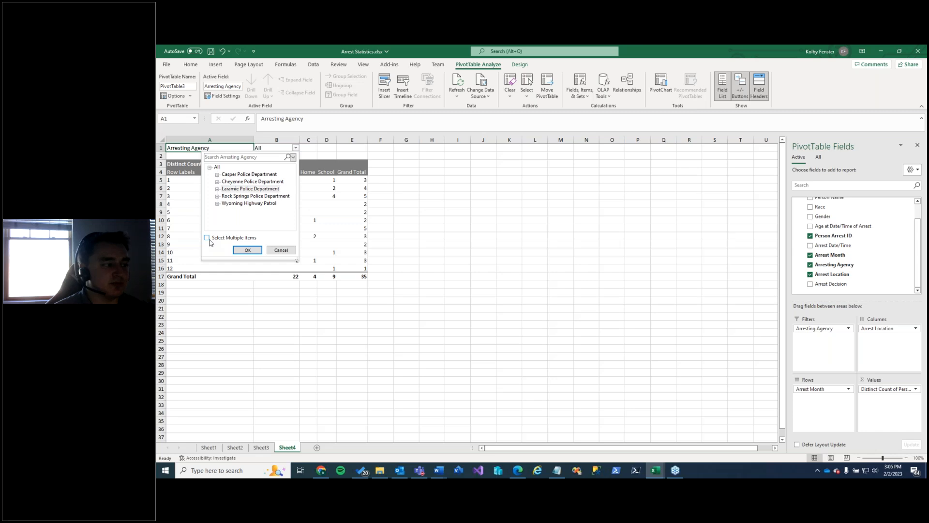
pyautogui.click(257, 189)
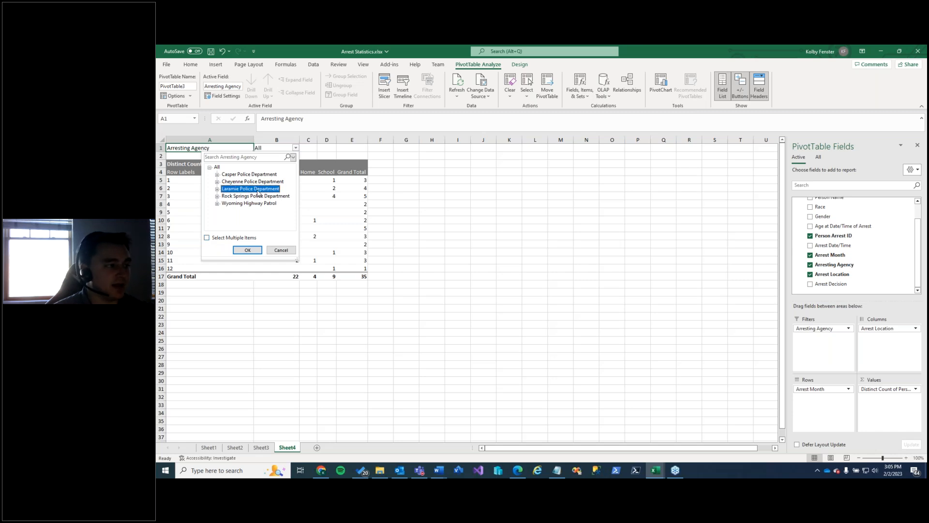
pyautogui.click(248, 250)
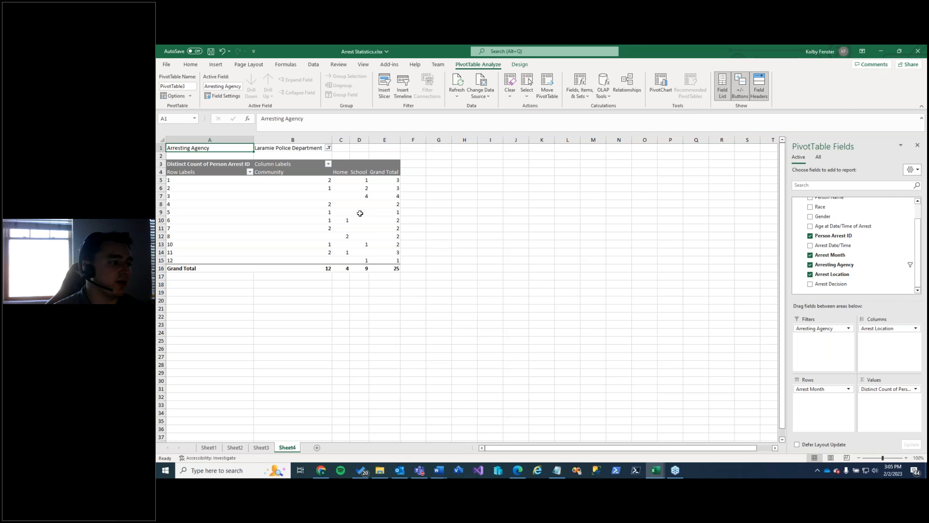
# Set the Sheet4 PivotTable's options to show 0 for empty cells
pyautogui.rightClick(359, 212)
pyautogui.click(396, 346)
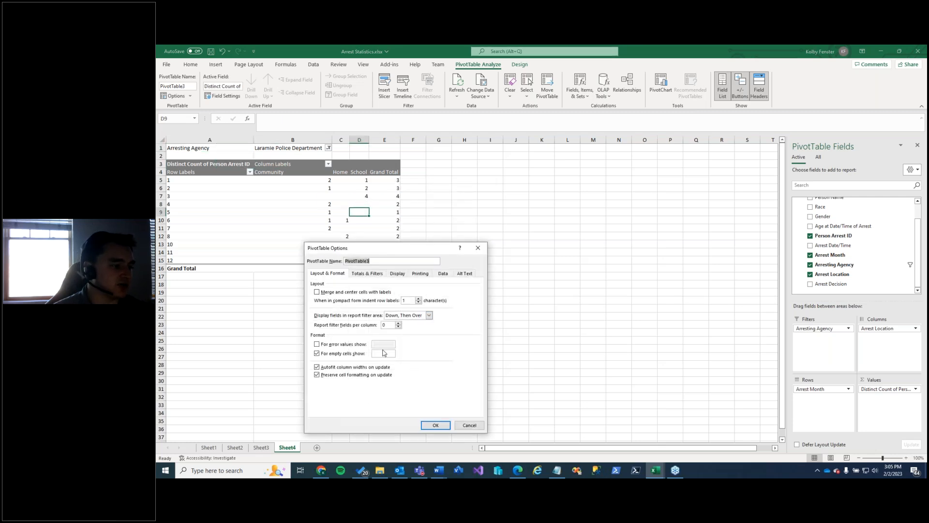
pyautogui.click(390, 355)
pyautogui.write('0')
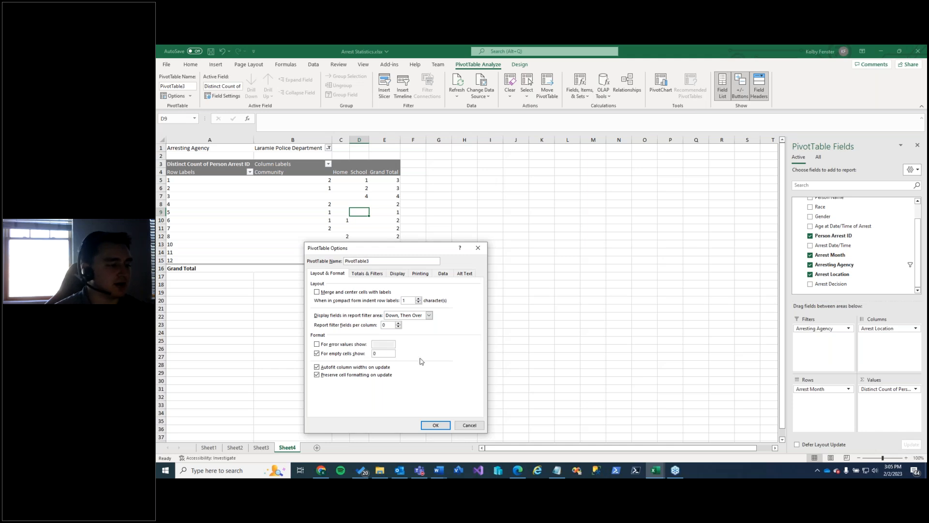
pyautogui.click(436, 425)
pyautogui.click(437, 219)
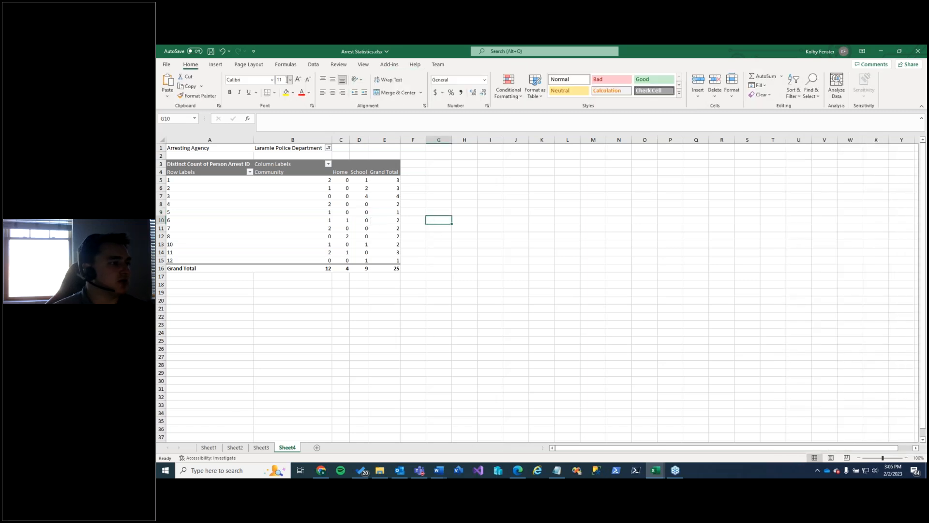
# Select the Sheet4 PivotTable's monthly counts in B5:D15 and insert a Line PivotChart from them
pyautogui.click(324, 200)
pyautogui.moveTo(301, 182); pyautogui.dragTo(360, 262)
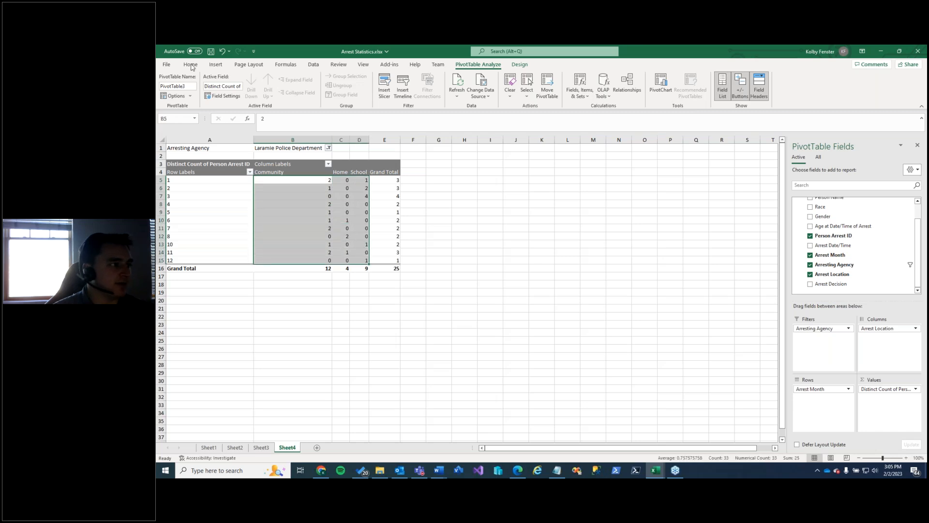
pyautogui.click(216, 64)
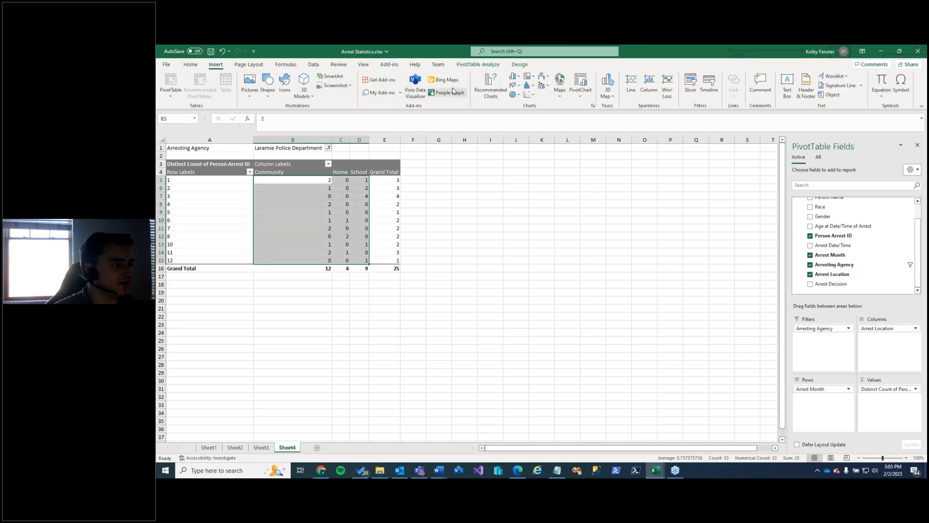
pyautogui.click(491, 85)
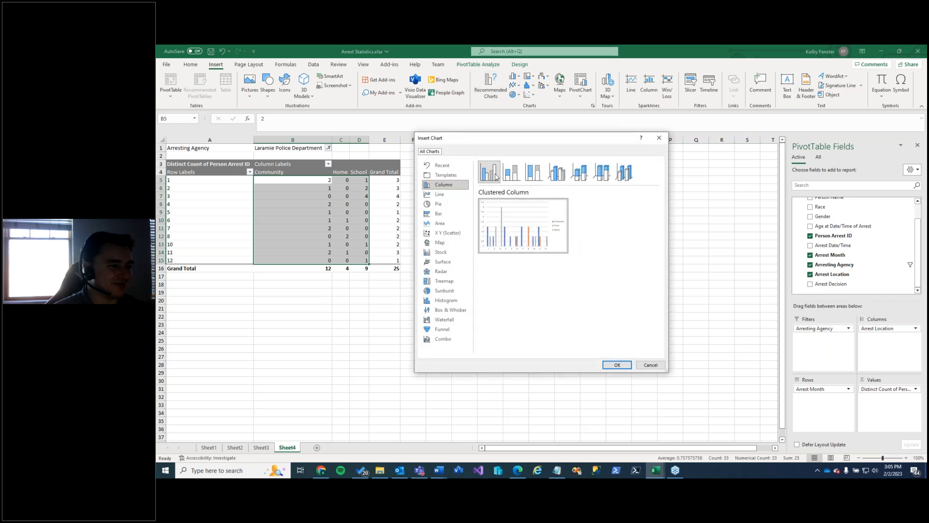
pyautogui.click(446, 195)
pyautogui.click(618, 366)
# Enlarge the line PivotChart, move it directly below the PivotTable, and examine its School arrests line
pyautogui.moveTo(568, 350); pyautogui.dragTo(723, 426)
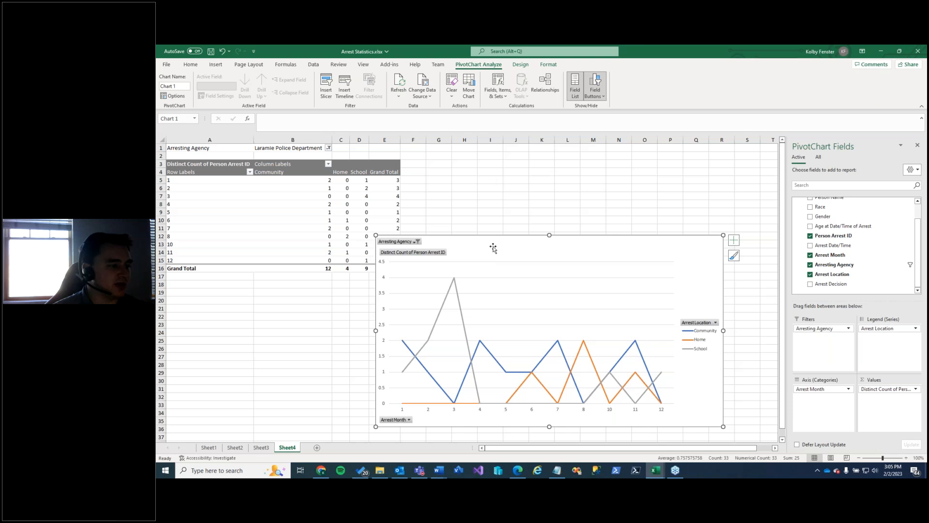
pyautogui.moveTo(493, 247); pyautogui.dragTo(306, 288)
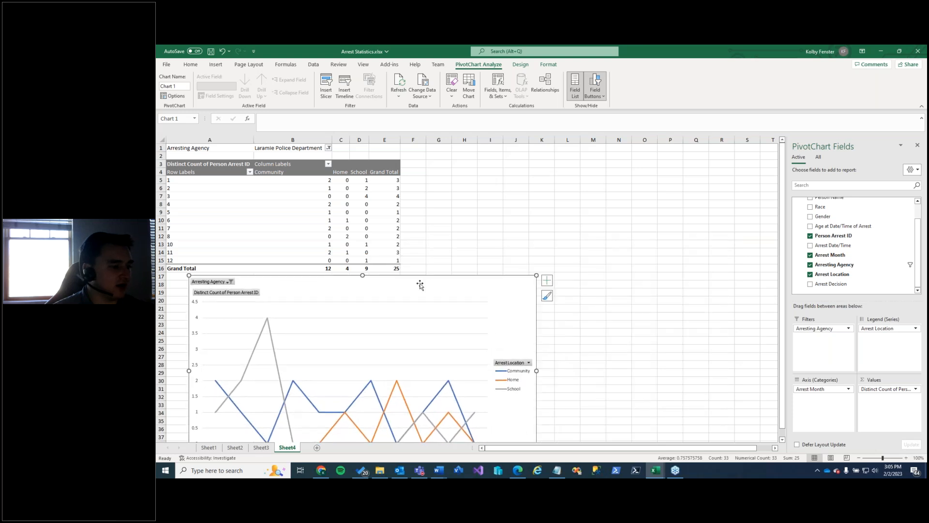
pyautogui.scroll(-2, 421, 286)
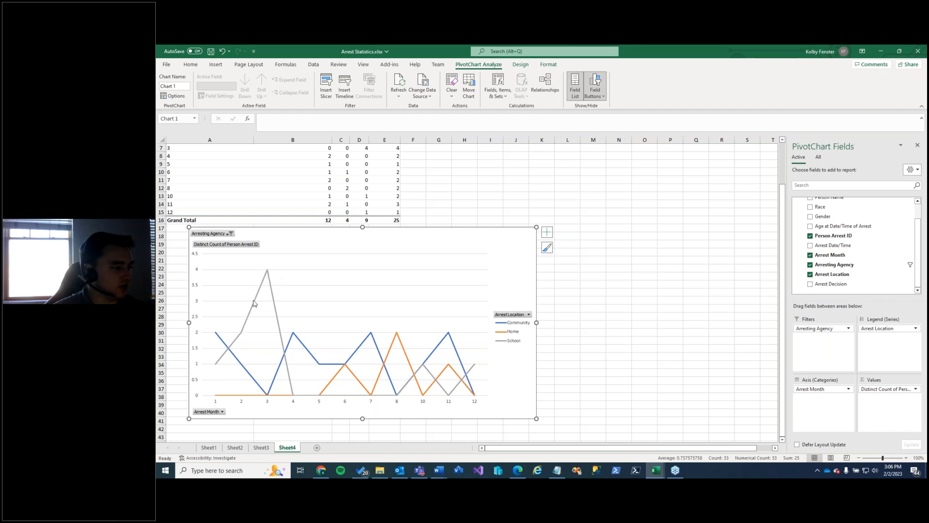
pyautogui.moveTo(267, 275)
pyautogui.moveTo(291, 387)
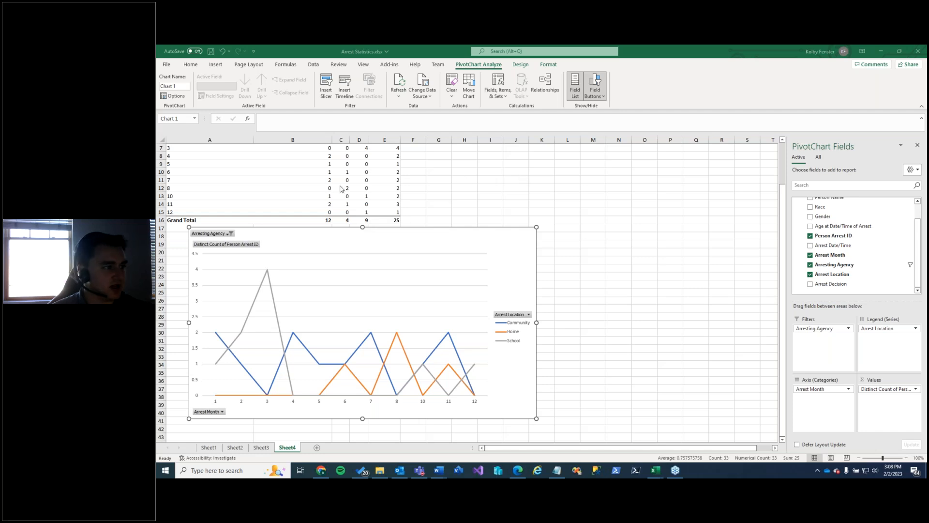
# Review the source arrest records in the table on Sheet1
pyautogui.click(208, 447)
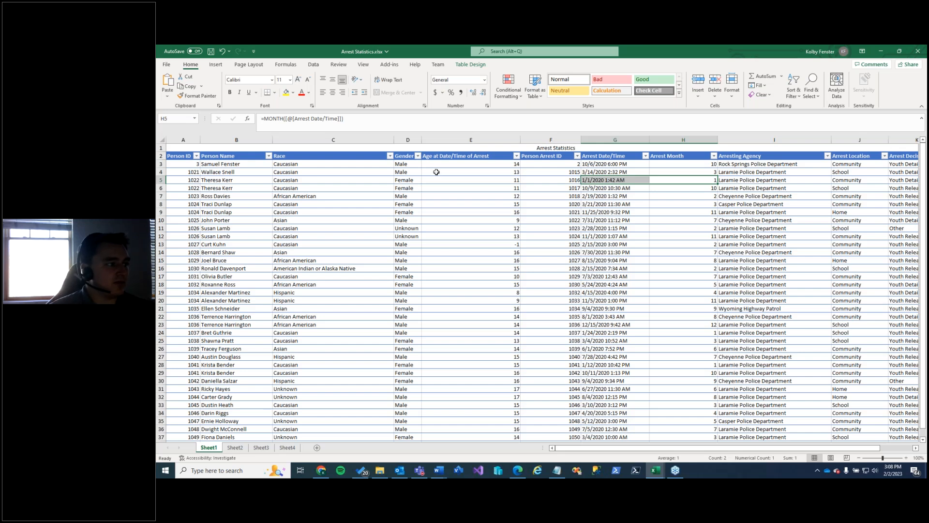
pyautogui.moveTo(186, 164); pyautogui.dragTo(896, 389)
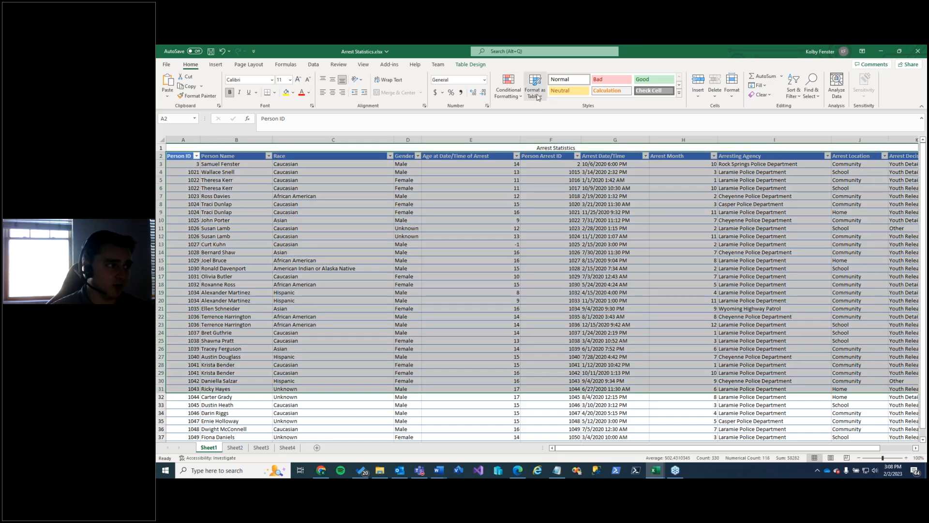
pyautogui.click(232, 179)
pyautogui.moveTo(192, 172); pyautogui.dragTo(315, 204)
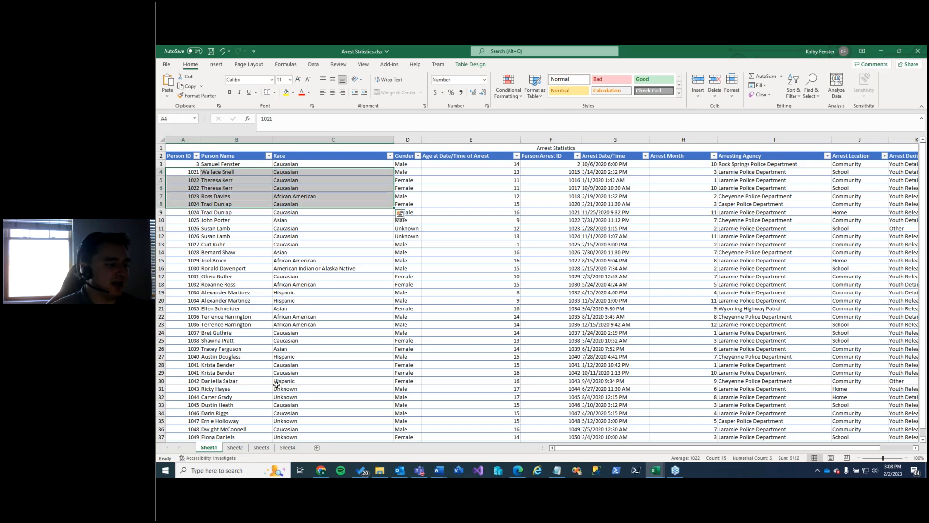
# Show the field list of the gender PivotTable on Sheet2 and look through its available fields
pyautogui.click(235, 447)
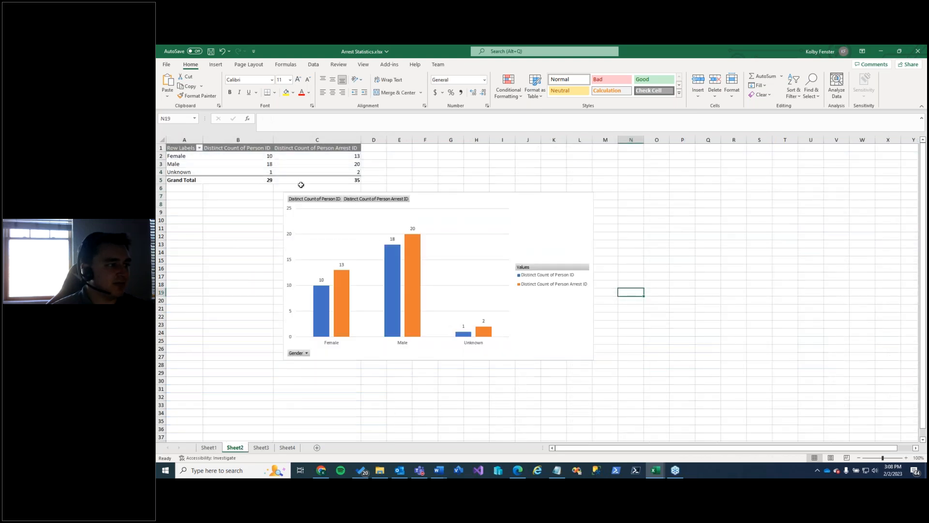
pyautogui.click(298, 166)
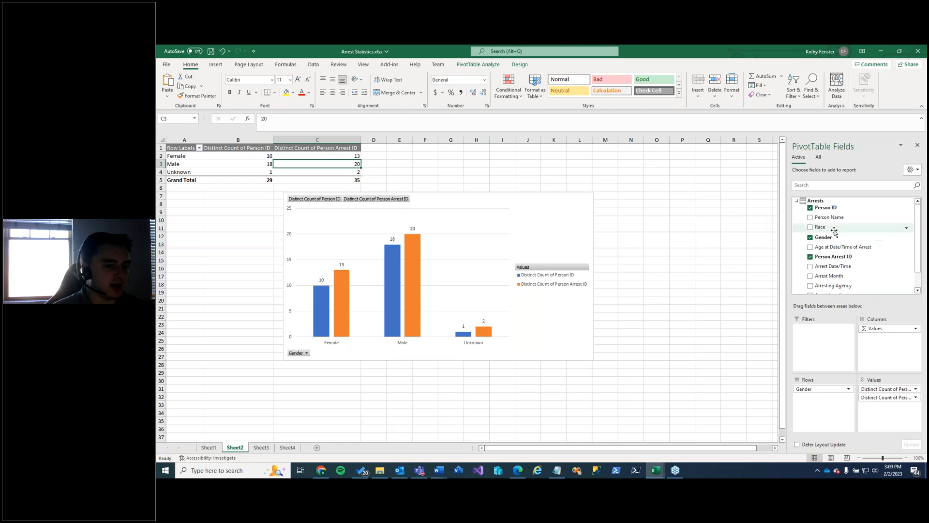
pyautogui.moveTo(920, 250); pyautogui.dragTo(919, 266)
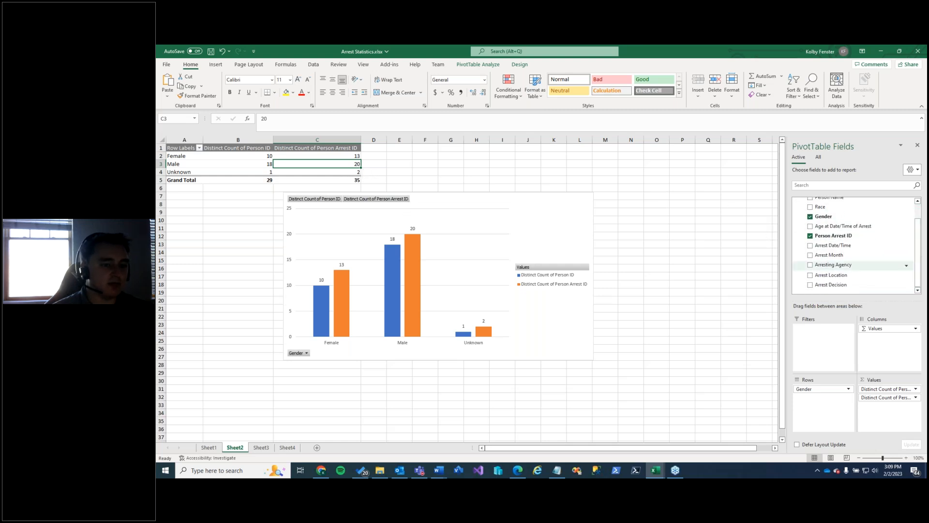